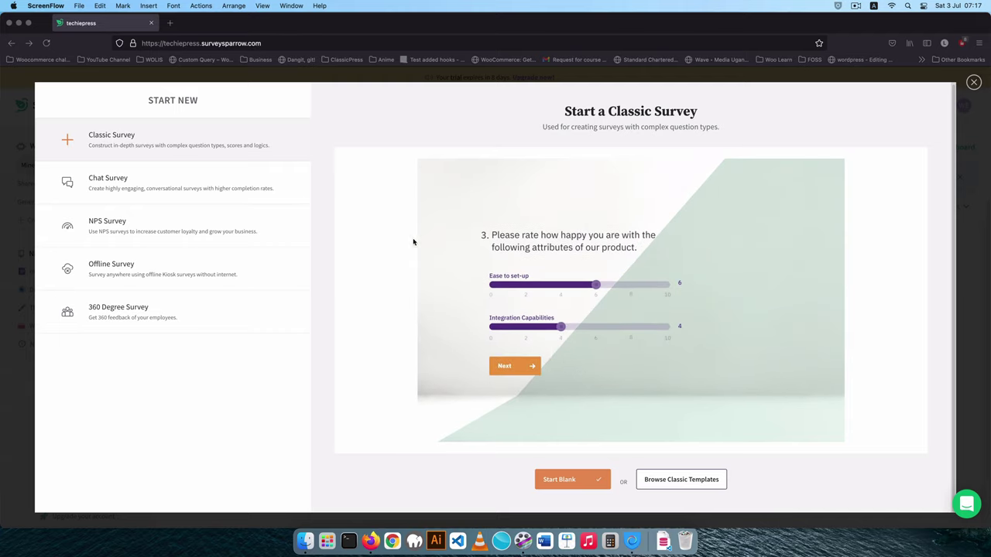
Choose Chat Survey in the Start New dialog and browse the chat survey templates.
click(141, 181)
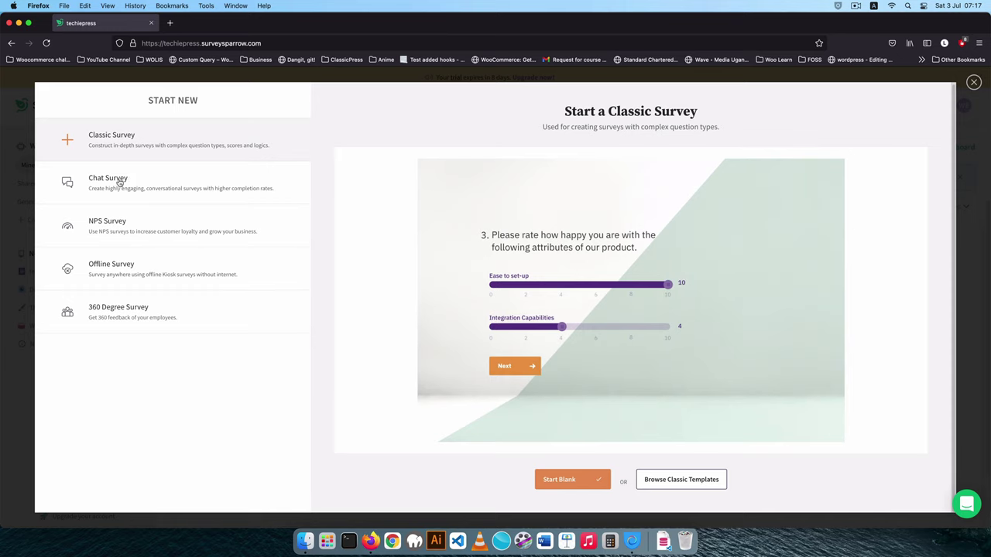
click(86, 184)
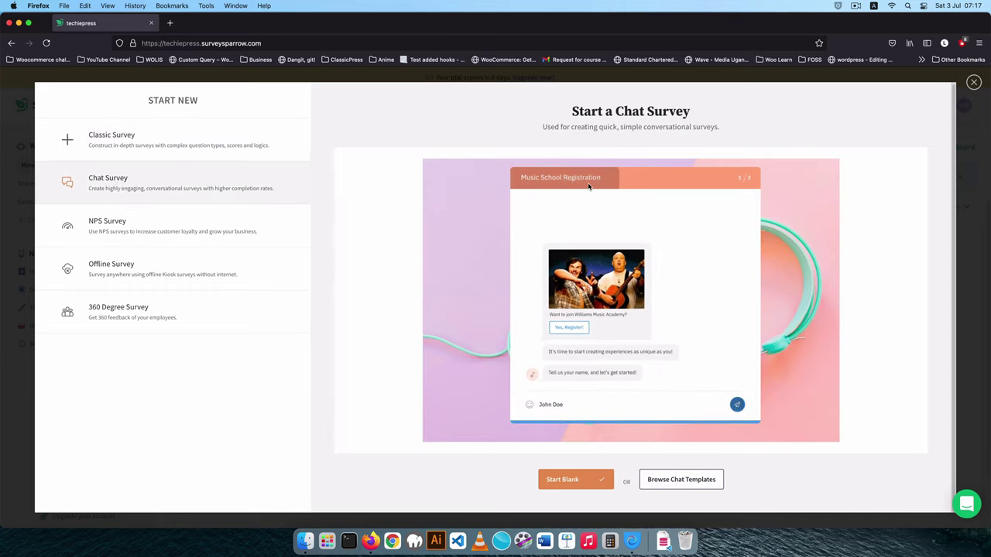
click(682, 480)
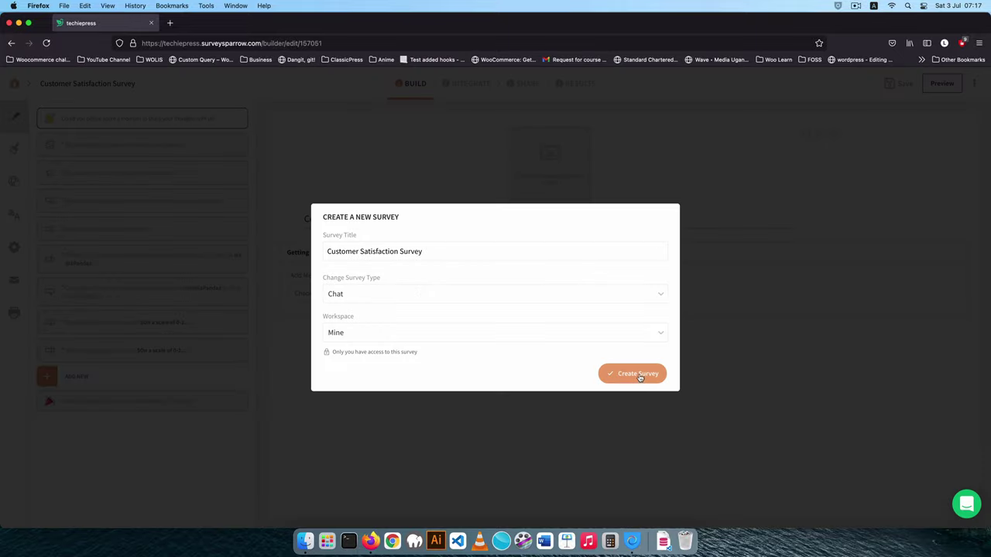
Create the Customer Satisfaction Survey from its template and browse GIFs for the top-reasons question.
key(Escape)
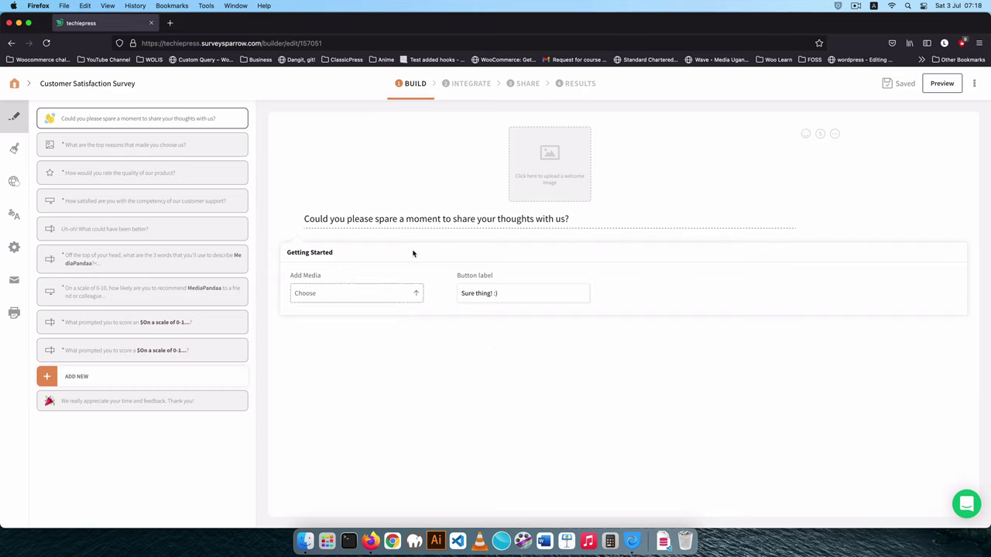
click(134, 148)
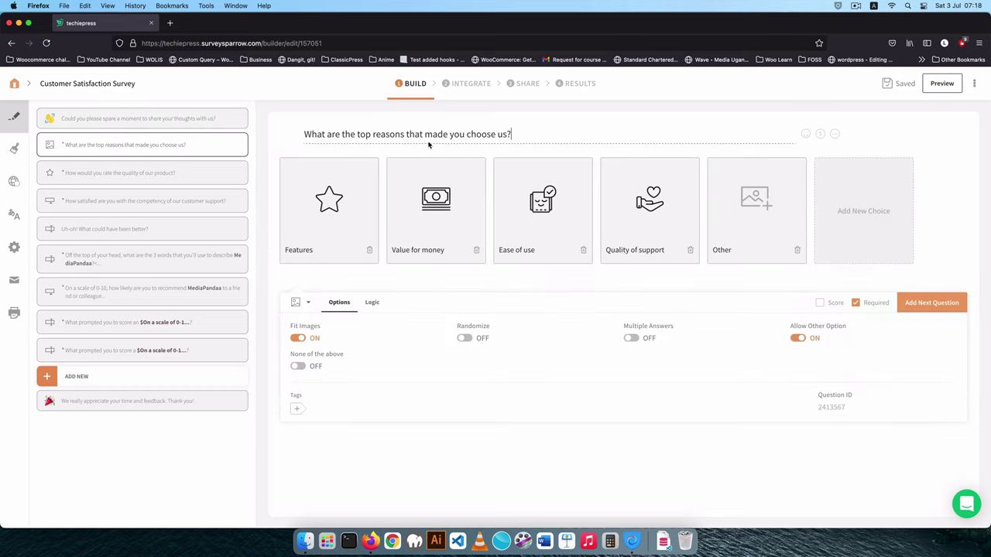
click(433, 159)
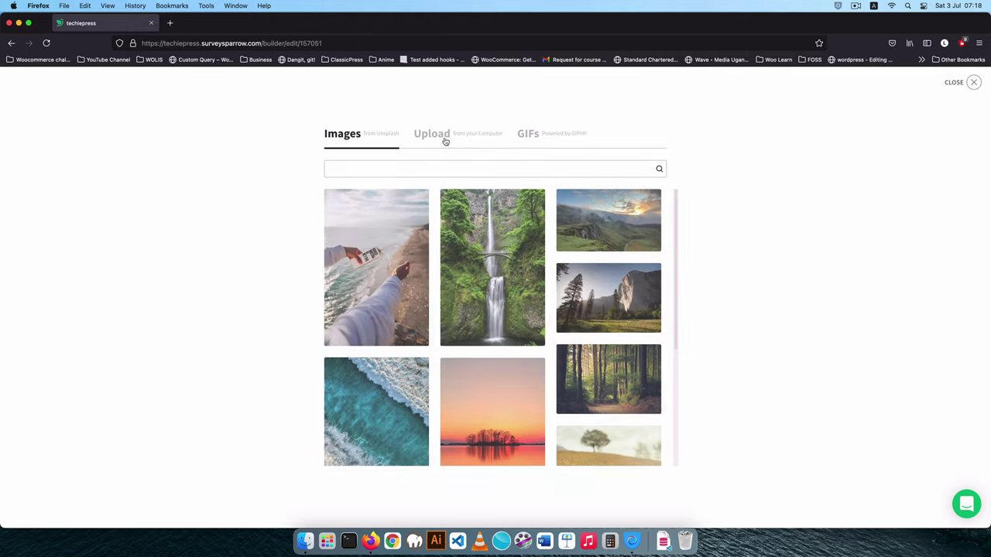
click(533, 135)
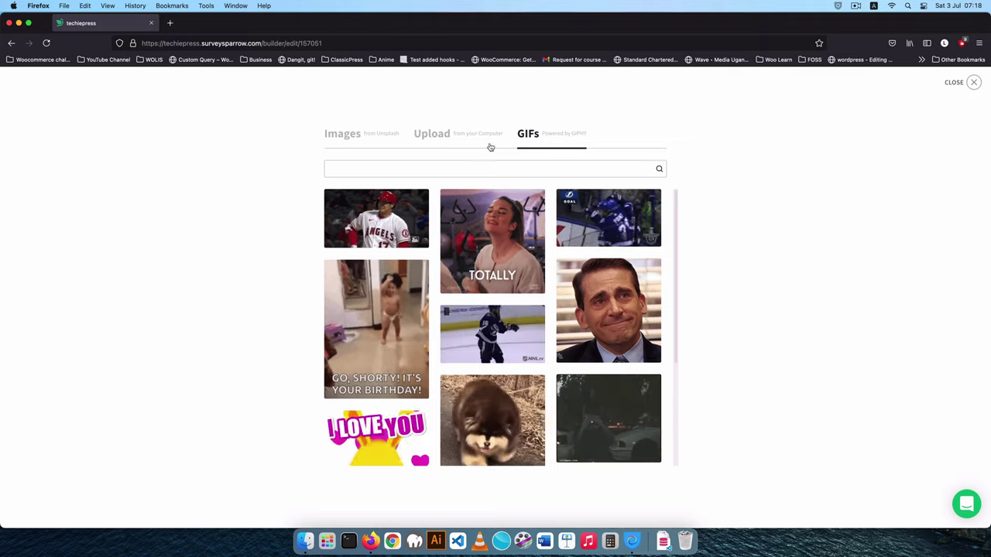
click(971, 84)
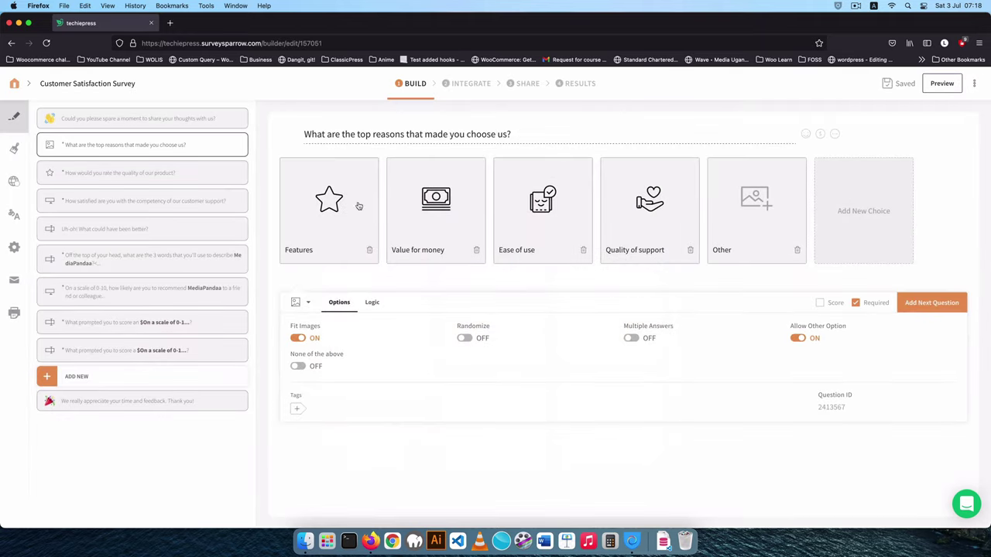
Preview the survey and answer Sure thing, Quality of support, five stars and 9.
click(941, 83)
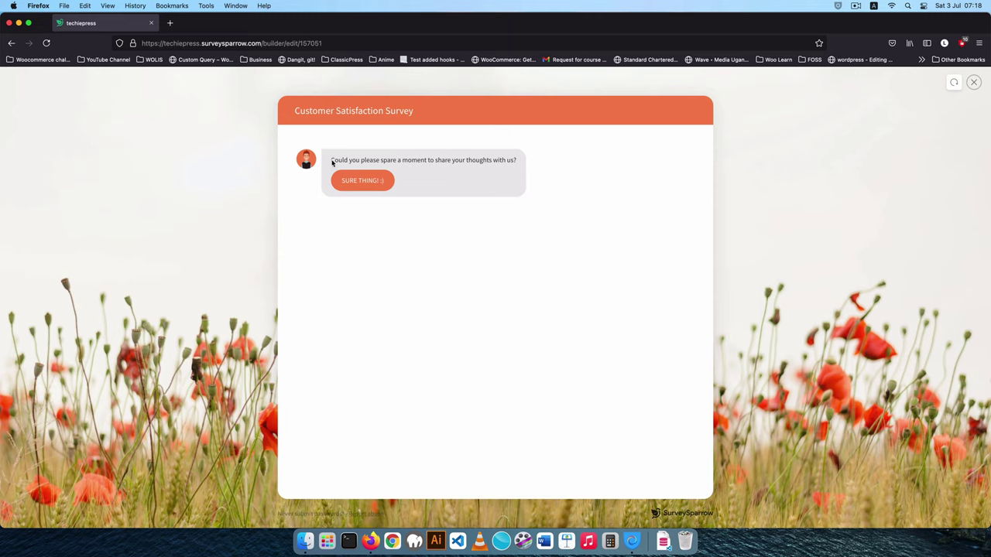
click(368, 181)
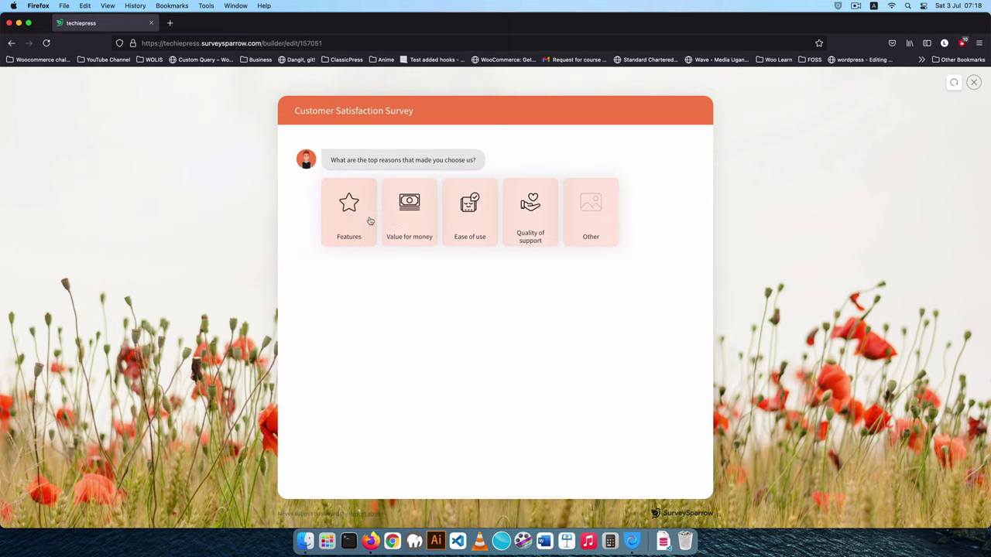
click(530, 217)
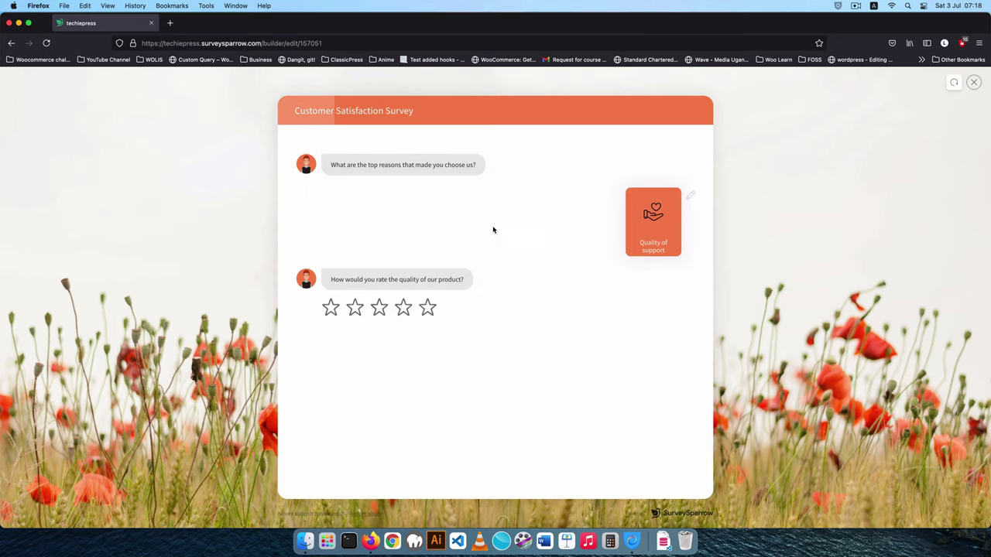
click(426, 310)
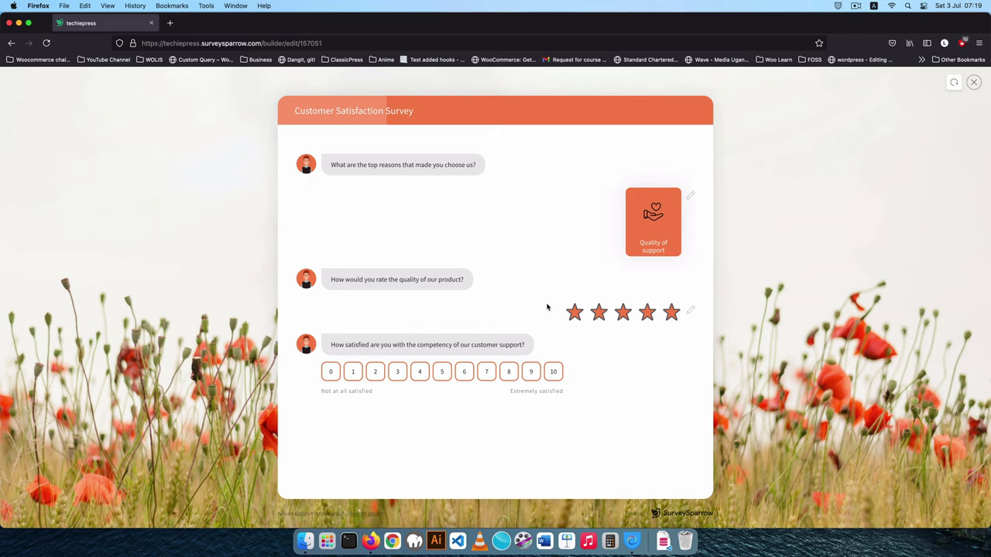
click(531, 371)
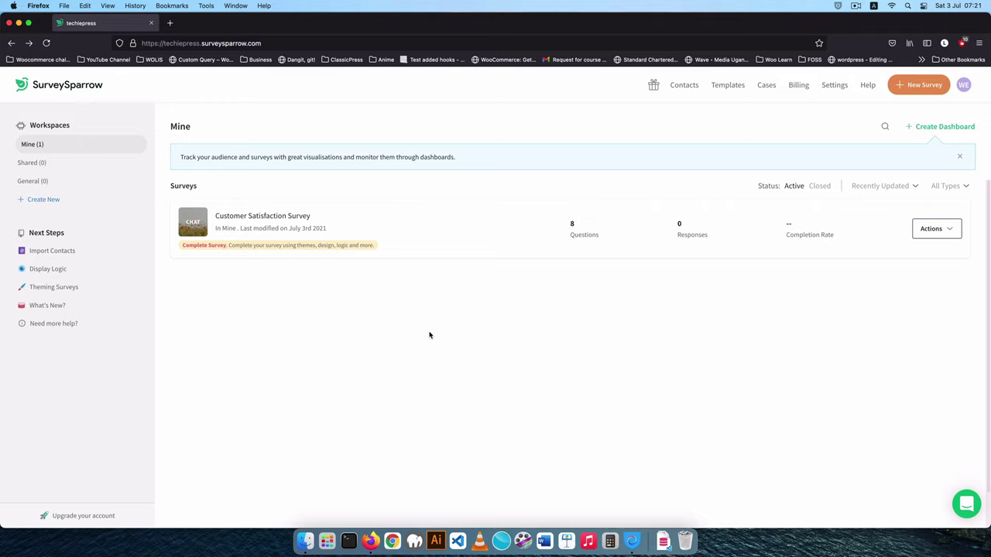
In Settings > Apps and Integrations, start creating your first custom app.
click(836, 86)
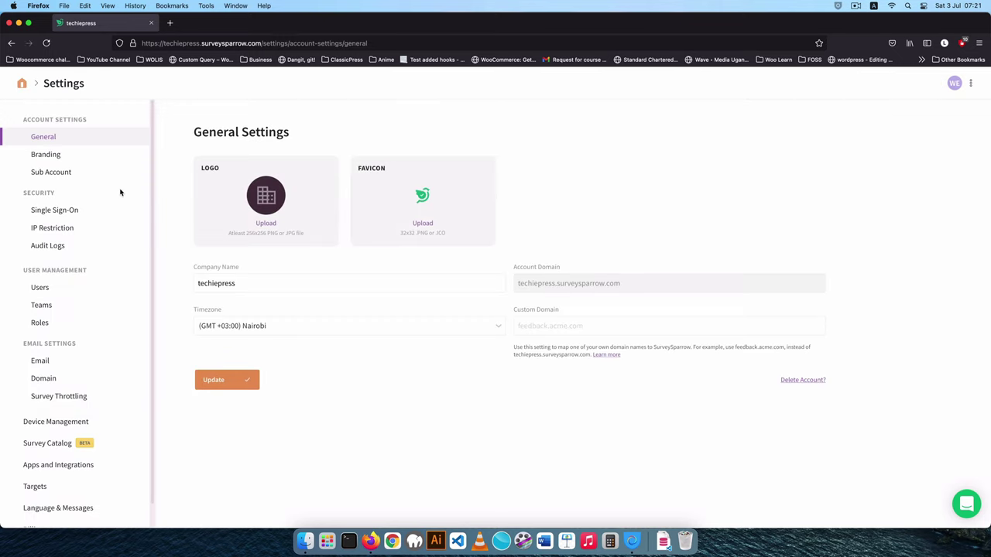
click(59, 465)
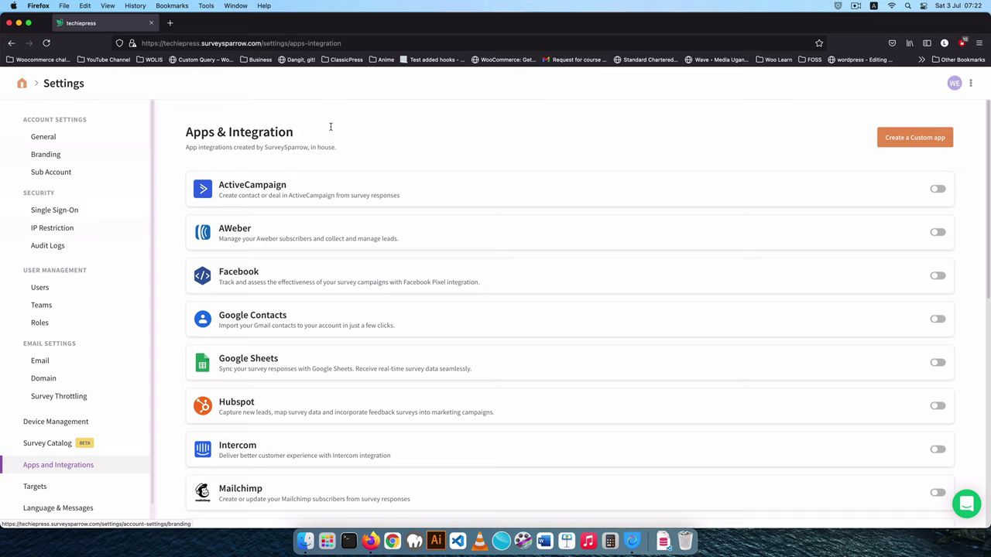
scroll(367, 203, down, 1)
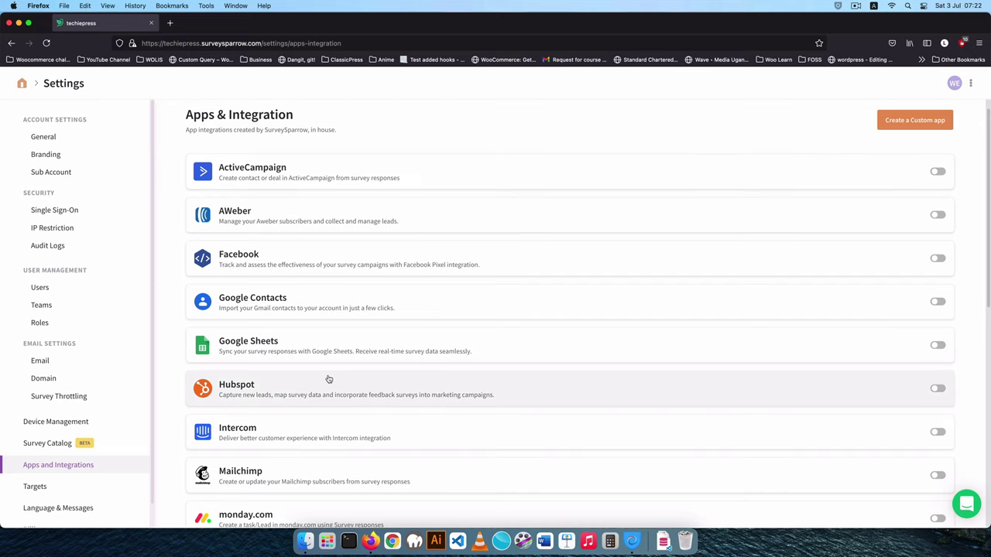
scroll(327, 380, down, 5)
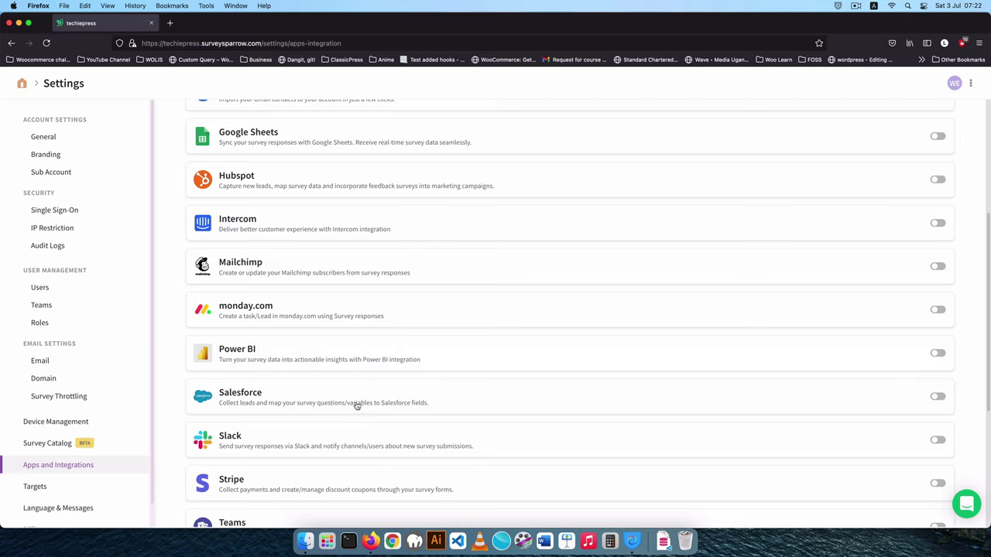
scroll(354, 404, down, 4)
scroll(348, 412, down, 1)
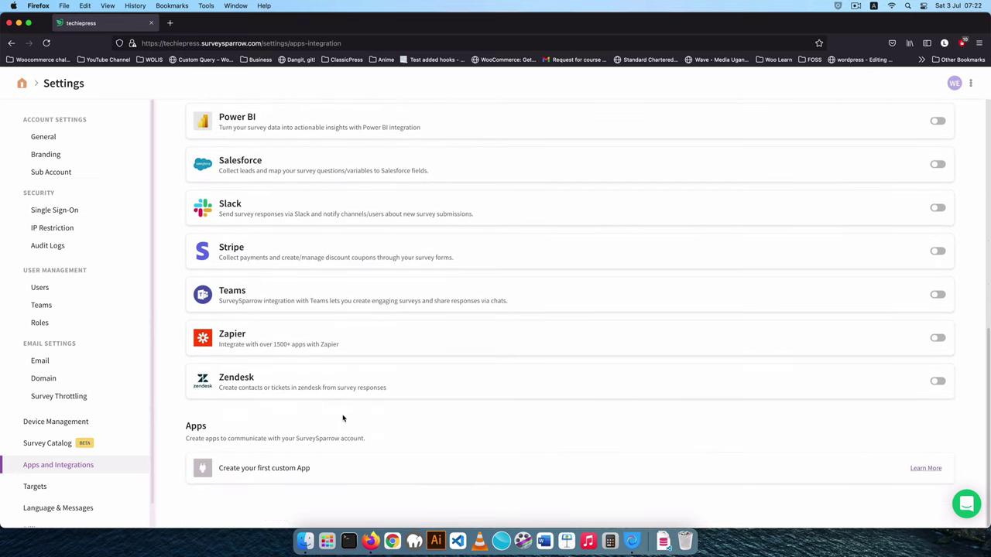
click(305, 470)
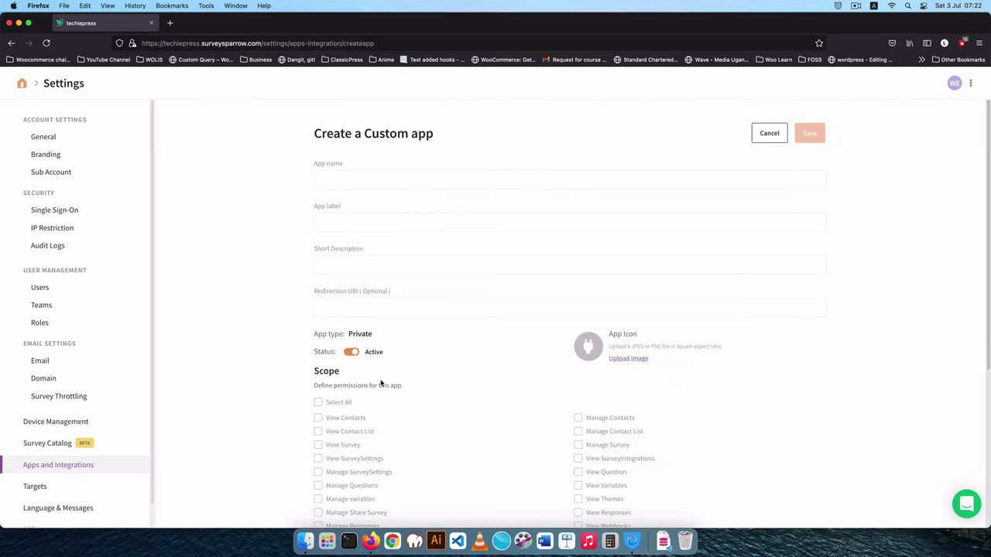
Enter app name TechiePress, label TechiePress App Survey and description 'Surevey for Restaurant App', leaving the redirection URI blank.
scroll(466, 348, down, 5)
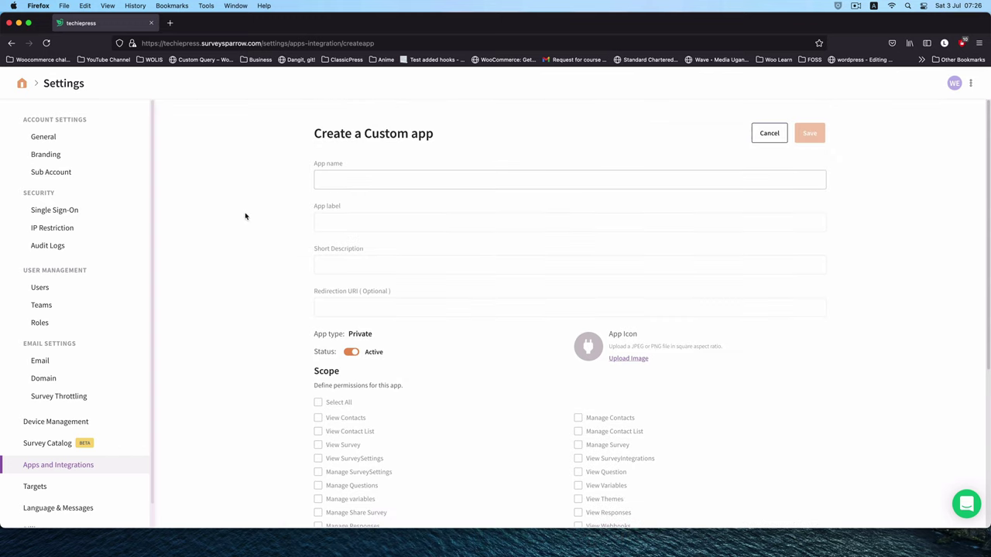
click(354, 184)
click(319, 222)
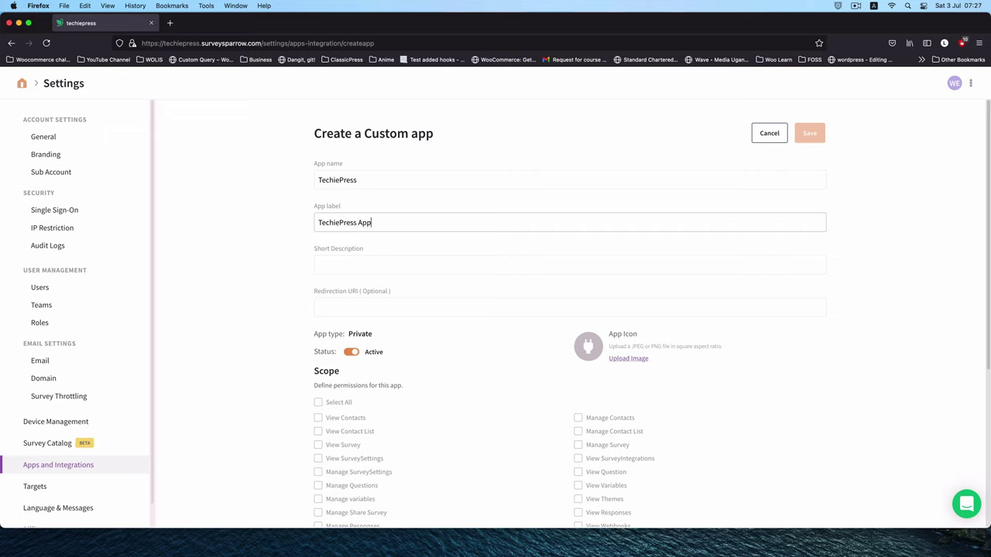
text(Survey)
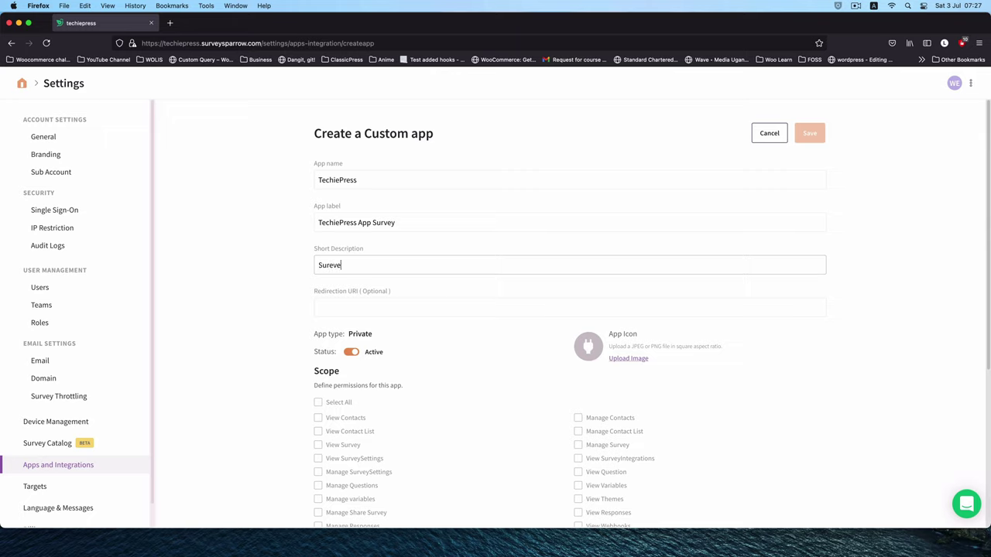
text(Surevey for)
text(Restaurant App)
key(Tab)
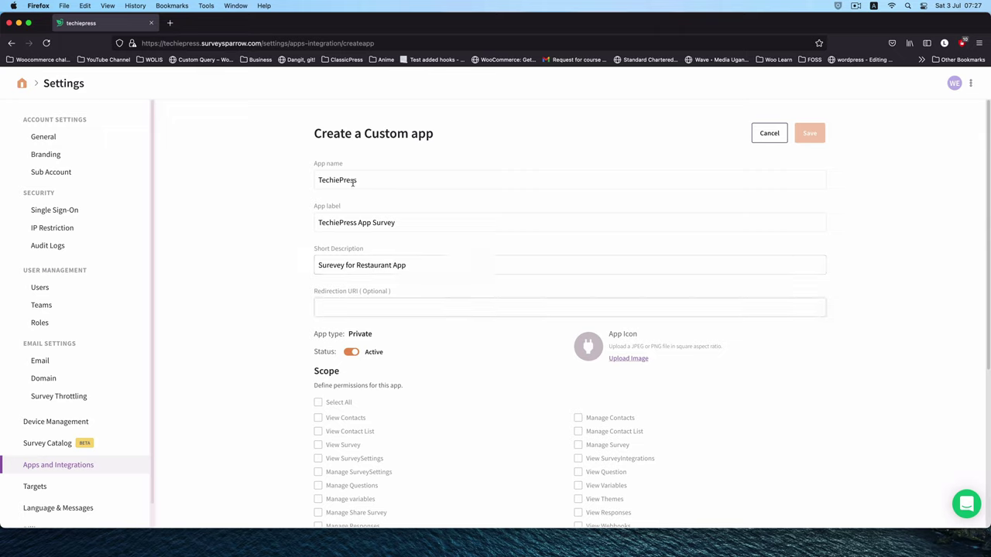
scroll(407, 295, down, 3)
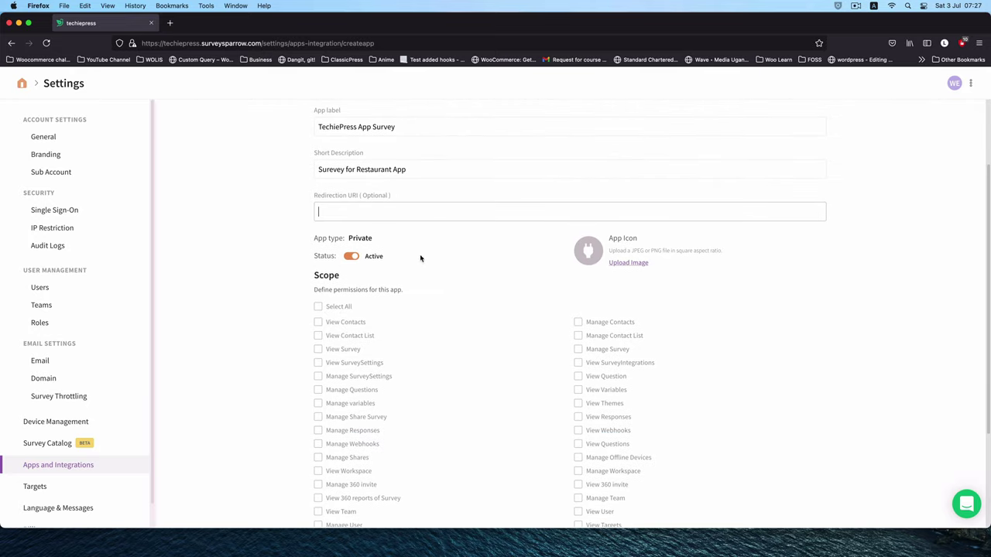
click(367, 261)
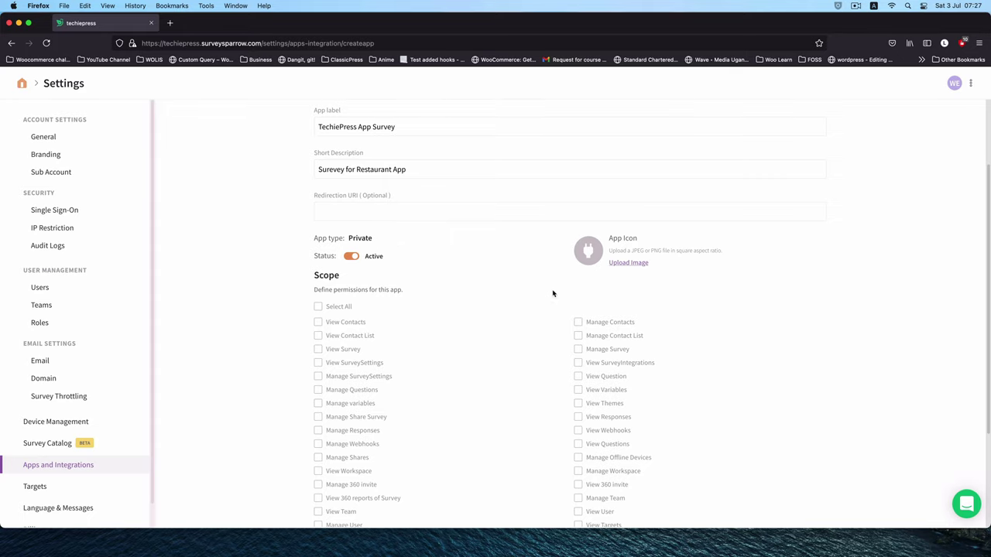
scroll(658, 278, down, 3)
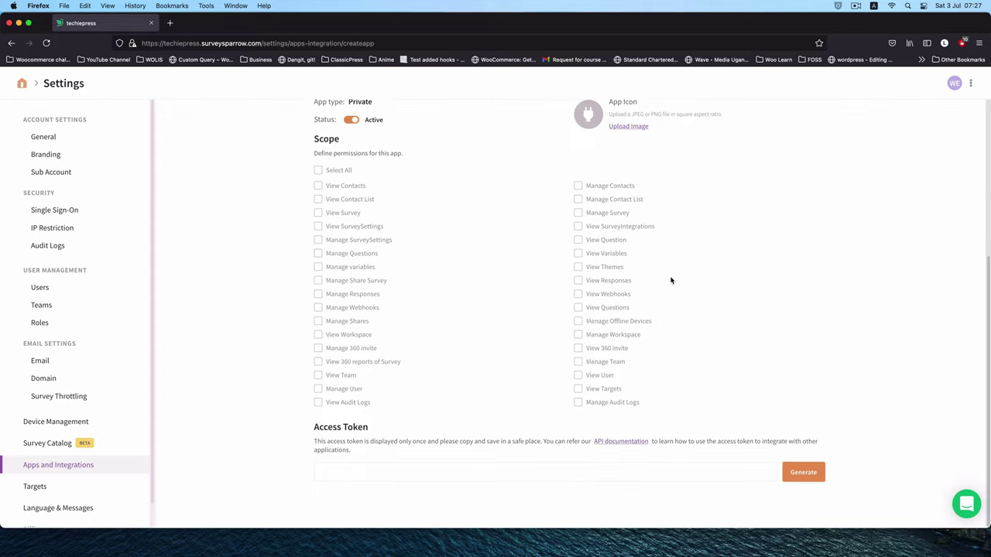
Toggle Select All, then grant manage webhooks, view surveys, view questions and manage surveys scopes.
click(317, 170)
click(317, 170)
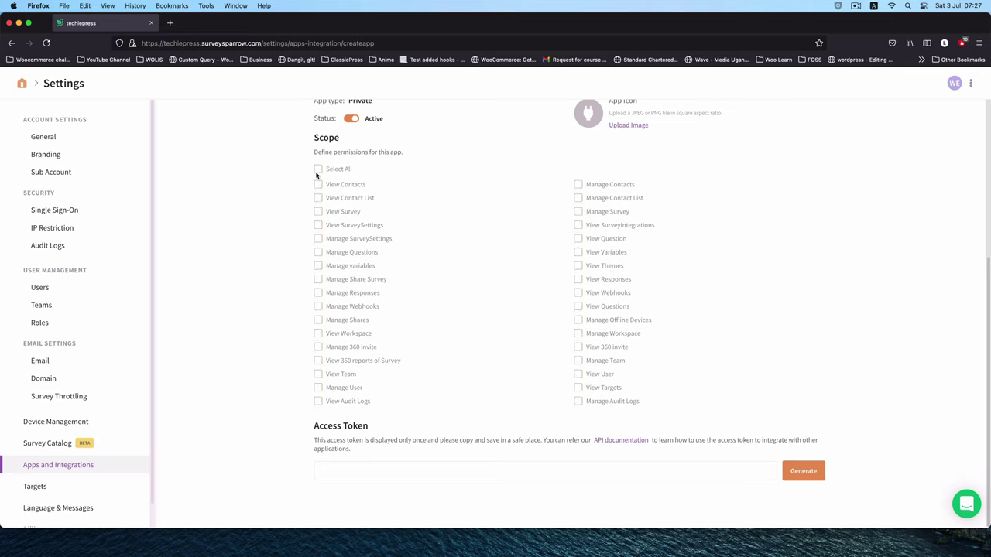
click(318, 306)
click(318, 213)
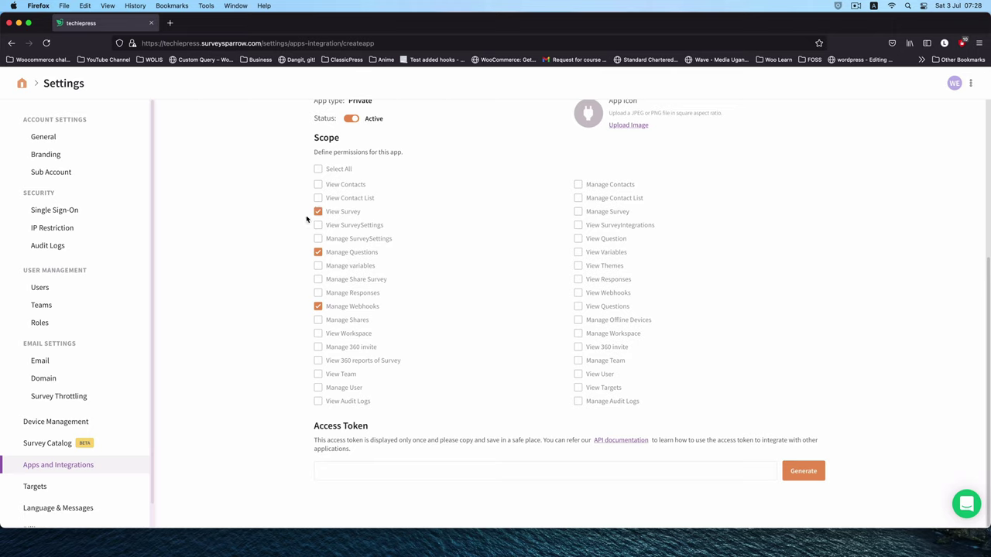
click(579, 239)
click(578, 212)
Grant the remaining scopes, check Select All, and generate the app's access token.
click(578, 294)
click(578, 267)
click(578, 307)
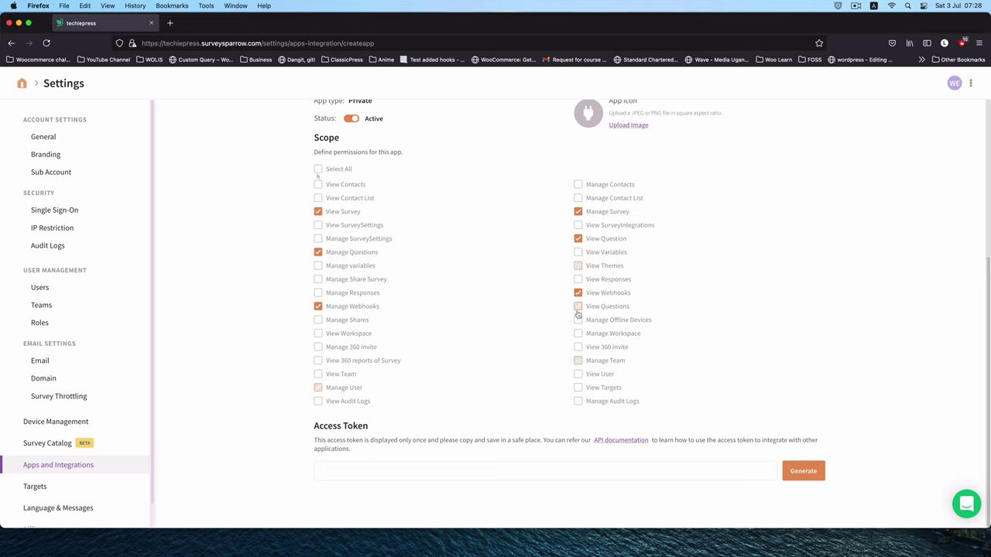
click(578, 361)
click(318, 388)
click(317, 169)
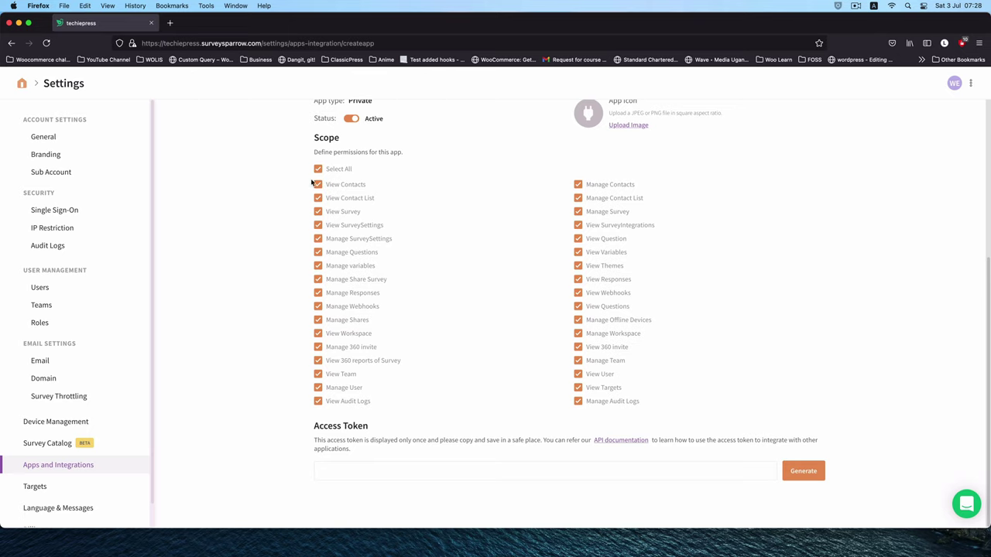
click(808, 473)
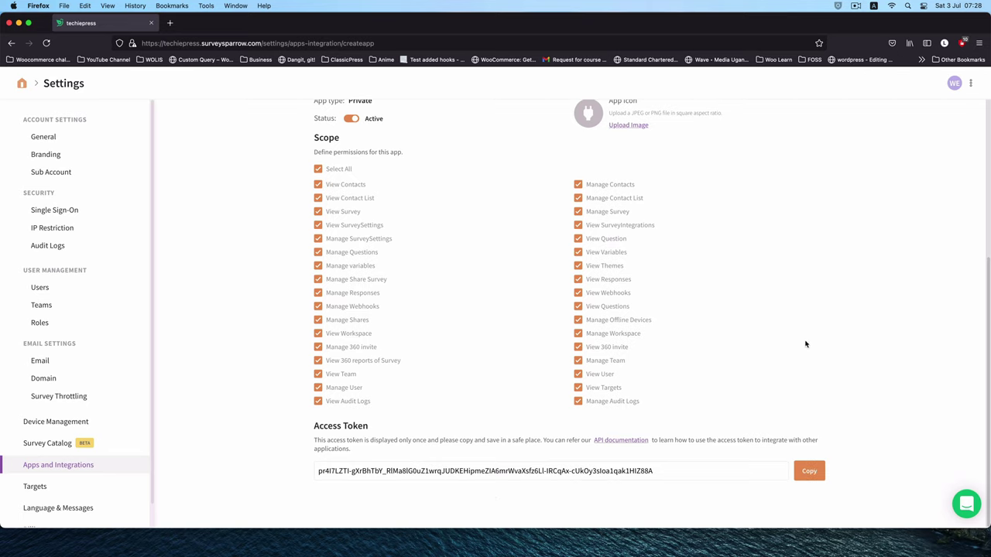
scroll(835, 356, up, 5)
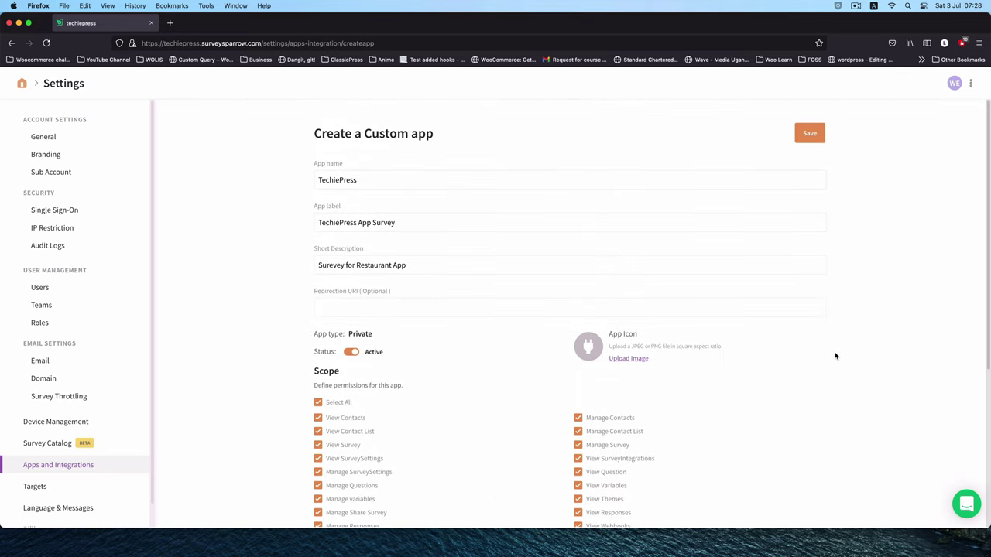
Save the new TechiePress custom app and dismiss the confirmation.
click(807, 139)
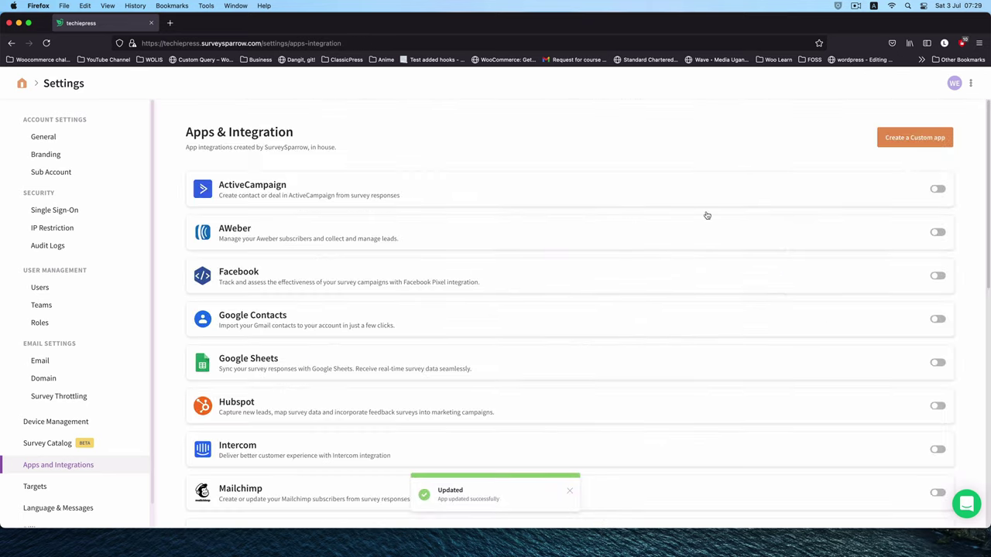
click(569, 491)
scroll(554, 289, down, 5)
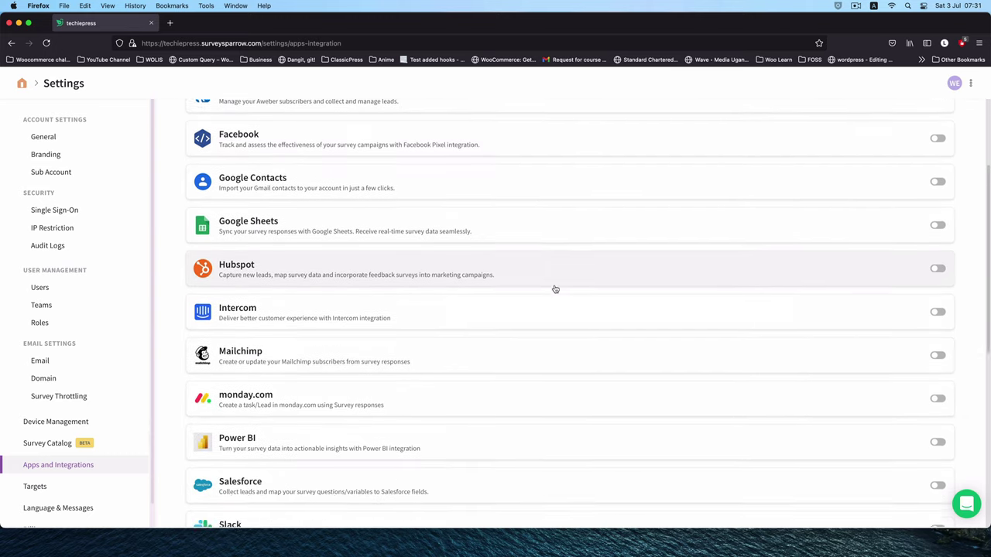
scroll(554, 289, down, 4)
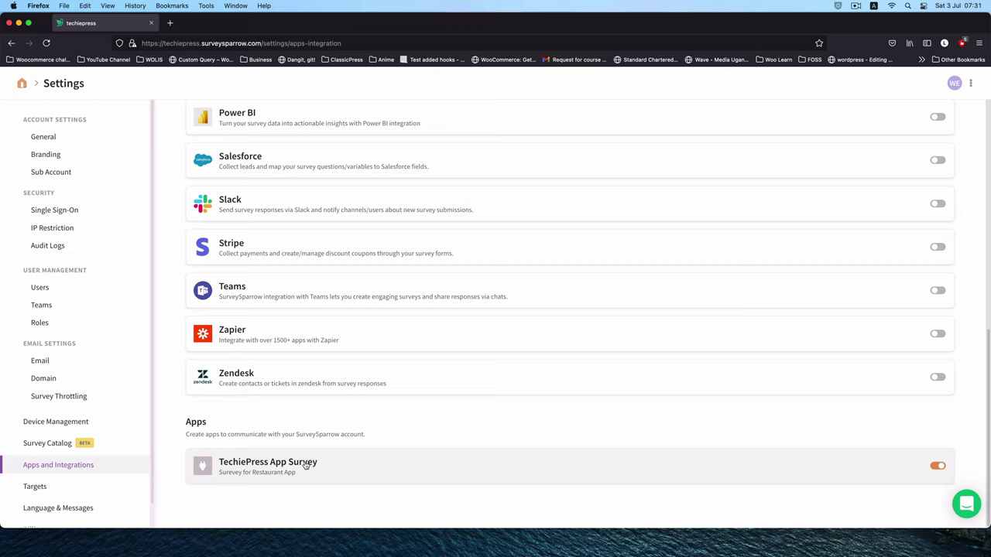
Regenerate the TechiePress App Survey client secret and update the app's settings.
click(551, 463)
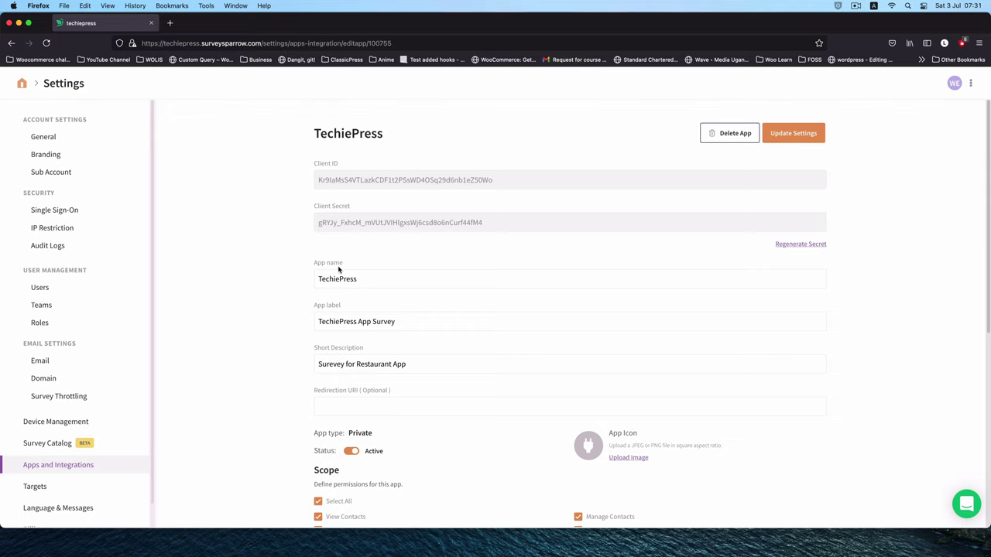
scroll(406, 408, down, 5)
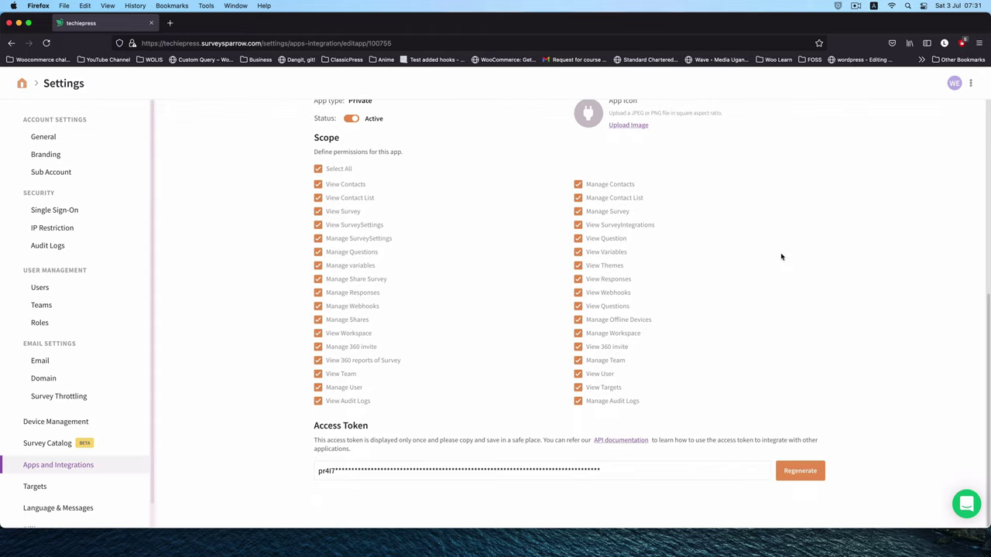
scroll(781, 256, up, 5)
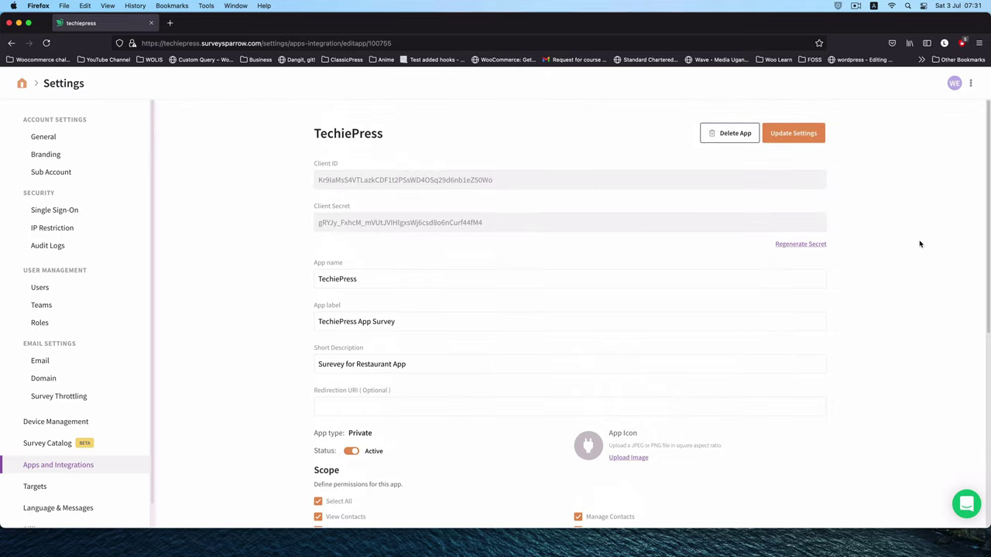
scroll(891, 257, down, 1)
scroll(894, 259, down, 5)
scroll(893, 259, up, 5)
click(805, 245)
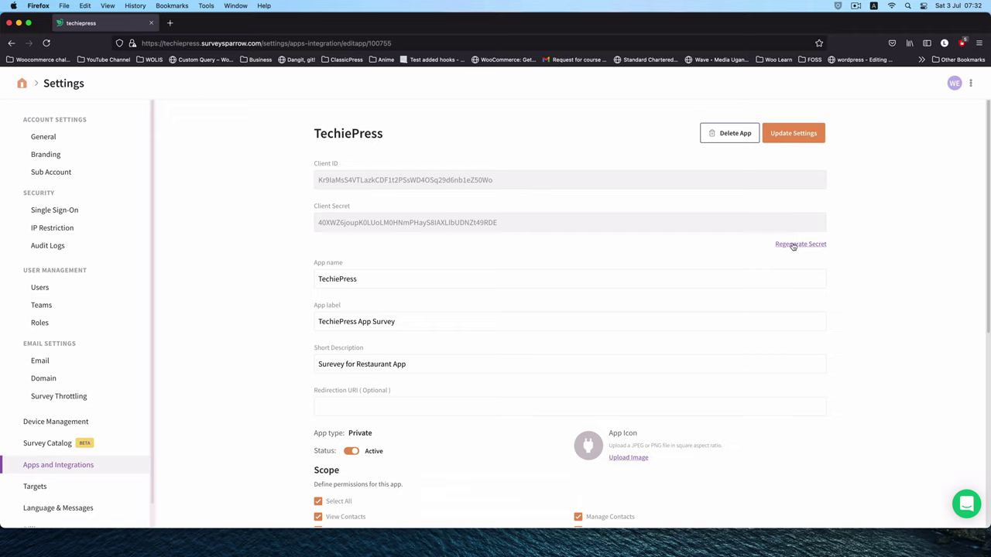
click(794, 137)
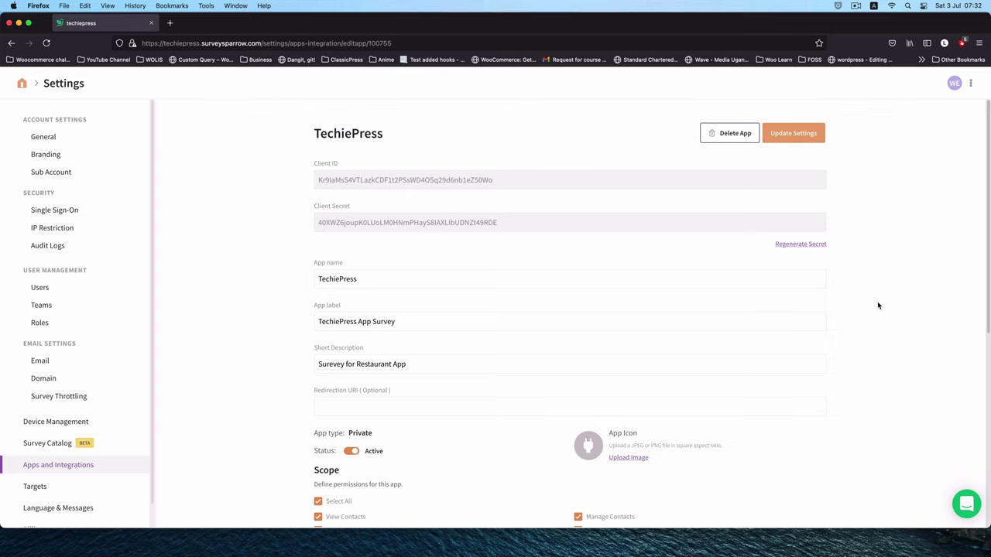
scroll(600, 299, up, 4)
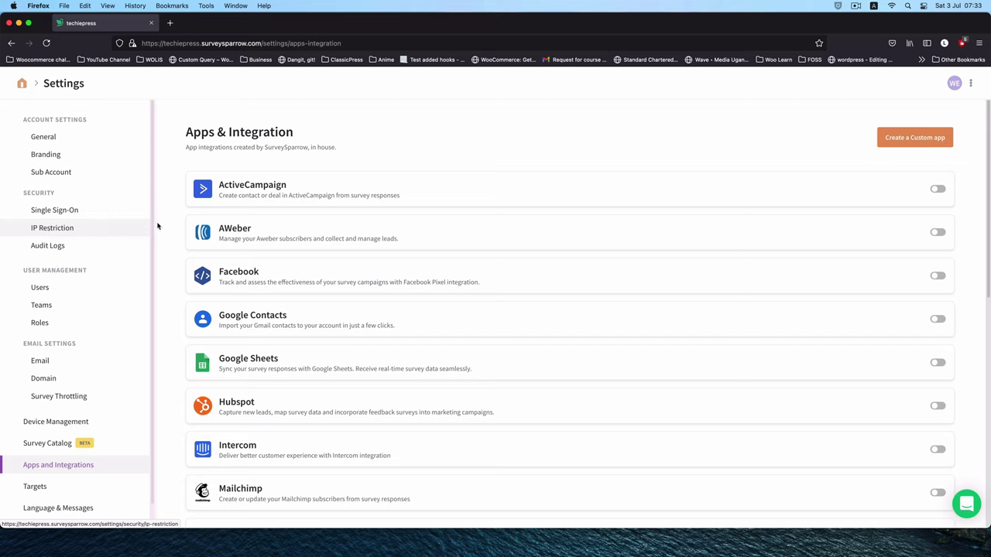
Set the Branding badge option to Link to Affiliate Program.
click(48, 156)
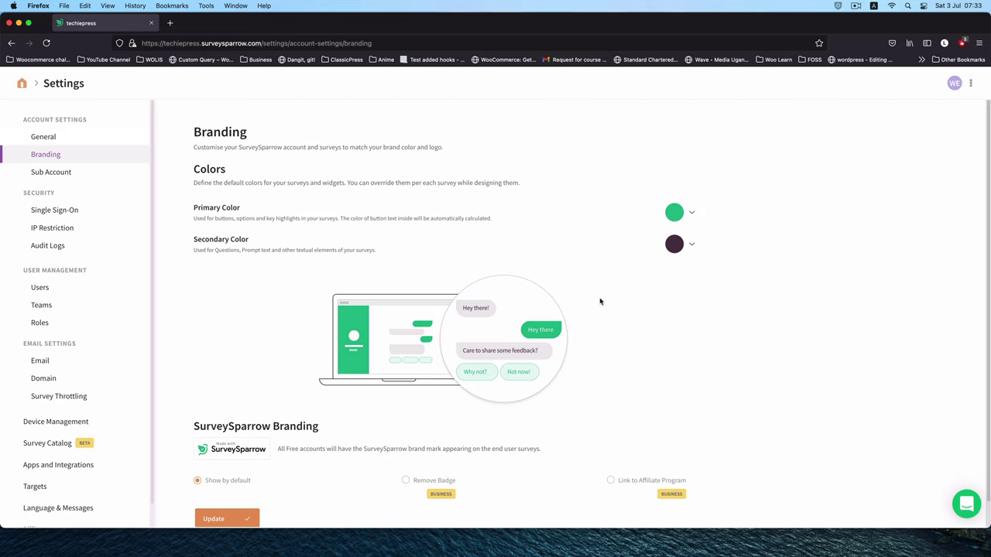
scroll(333, 278, down, 1)
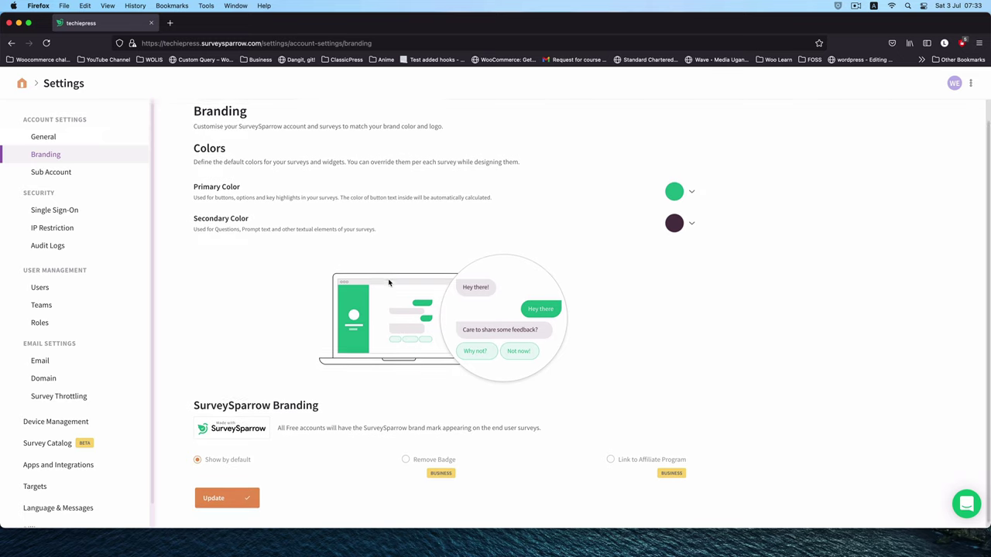
click(407, 457)
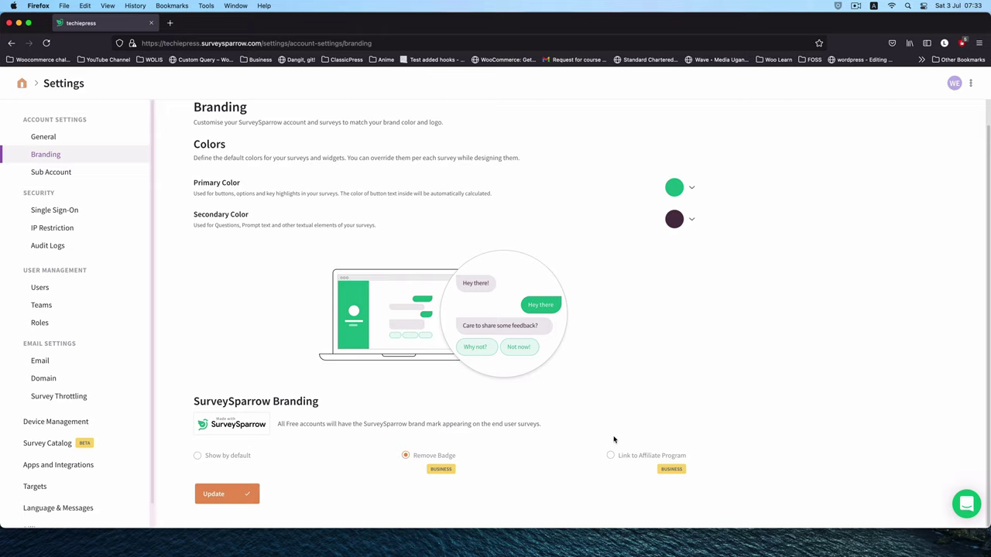
click(611, 457)
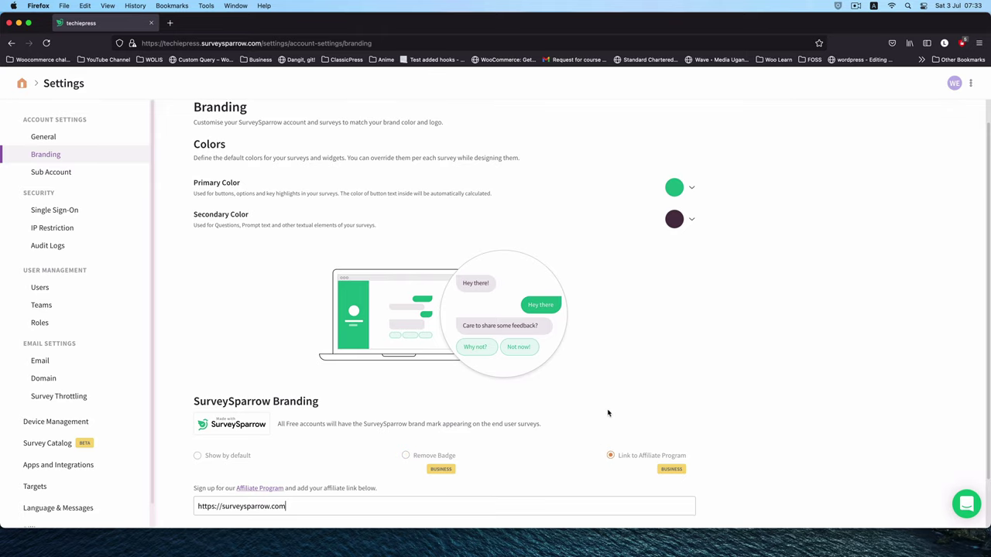
scroll(723, 467, down, 2)
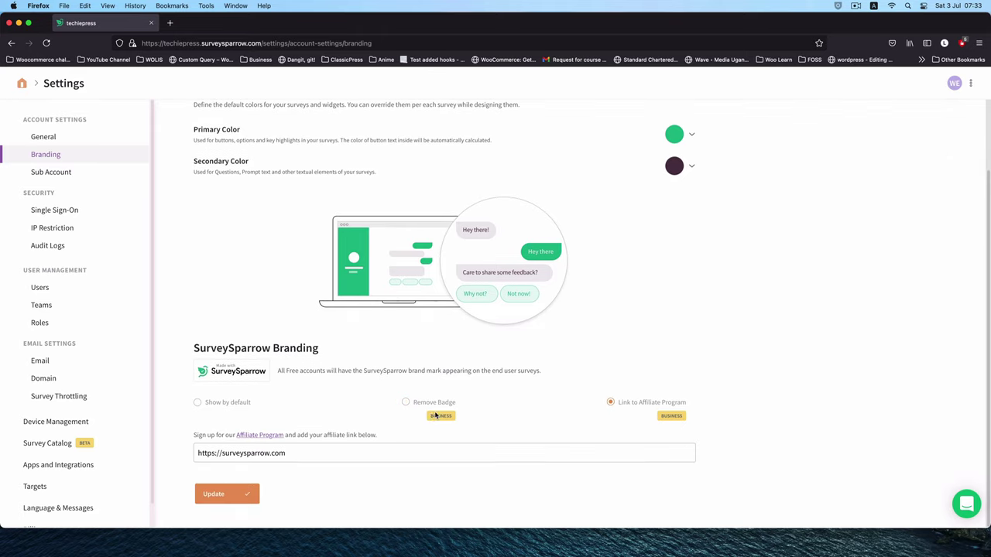
scroll(516, 392, up, 2)
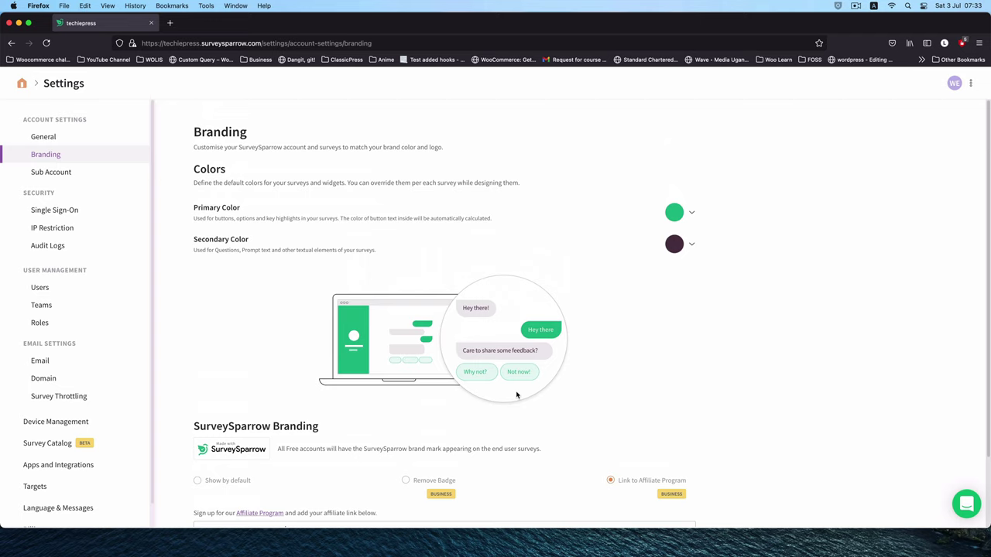
Leave the General settings company name unchanged, go home, and dismiss the dashboards banner.
click(44, 137)
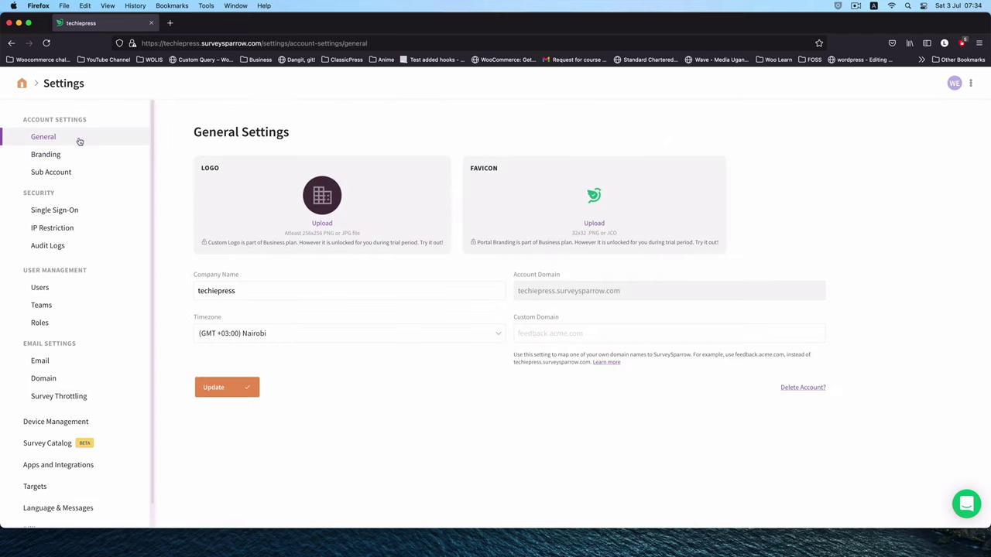
click(225, 293)
drag(210, 293, 609, 302)
click(547, 336)
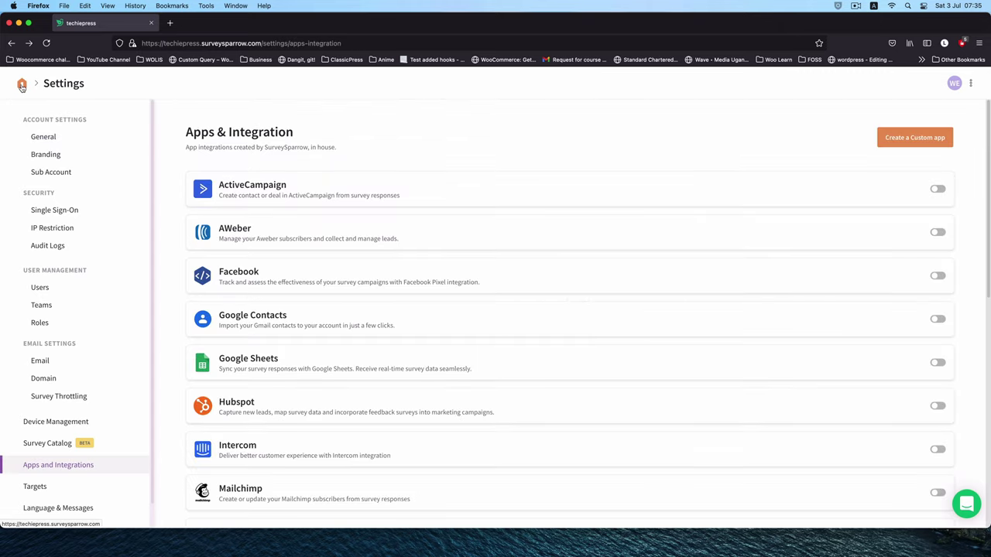
click(22, 85)
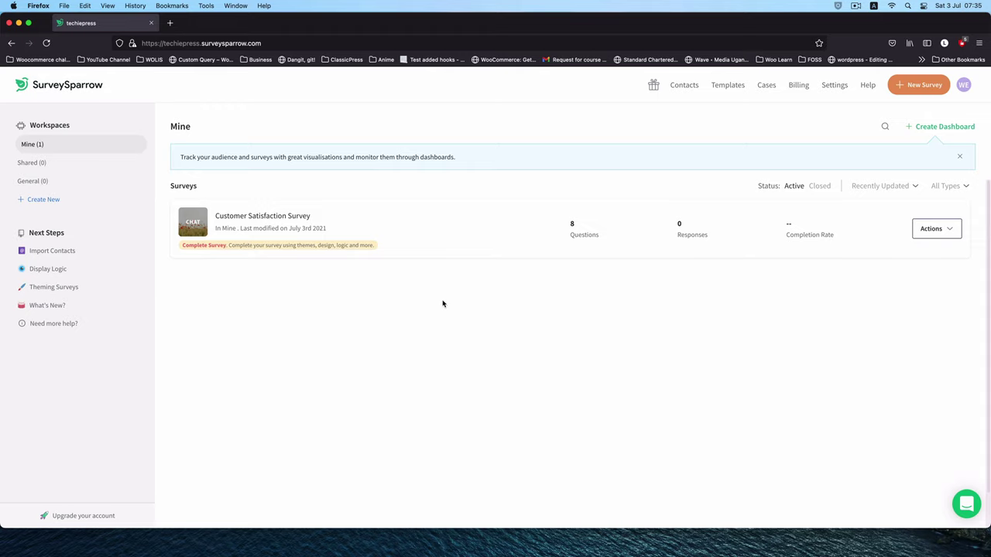
click(961, 158)
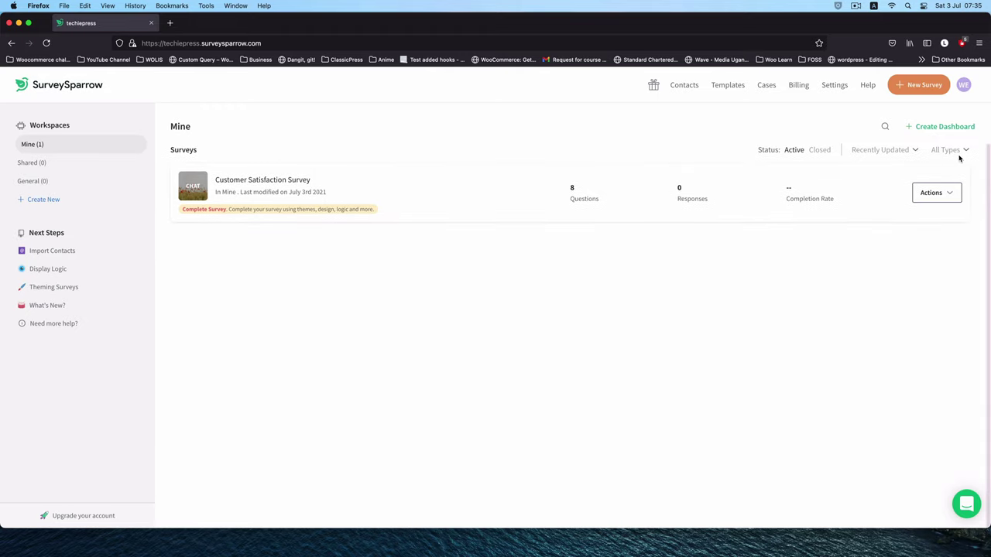
Open the Customer Satisfaction Survey's Share page and copy its survey link.
click(952, 196)
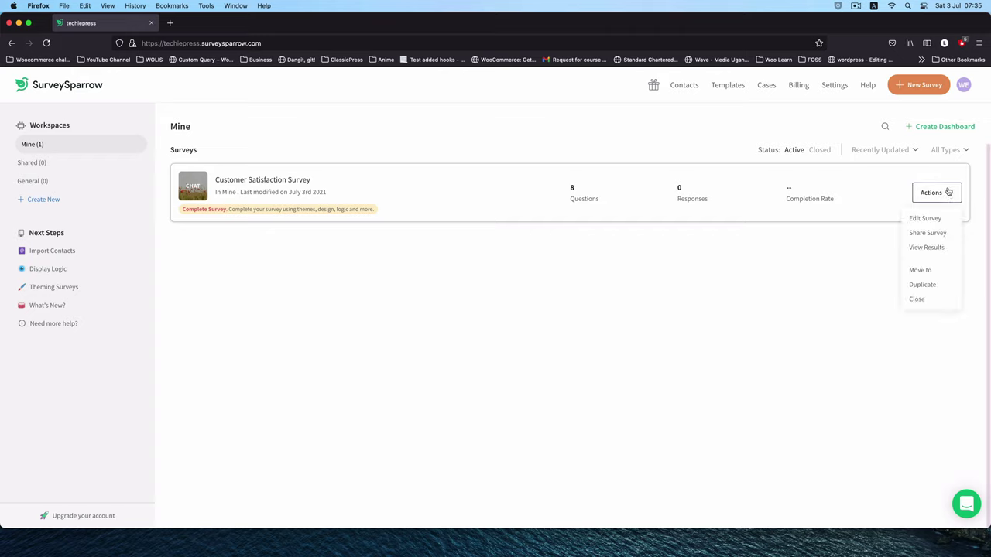
click(935, 234)
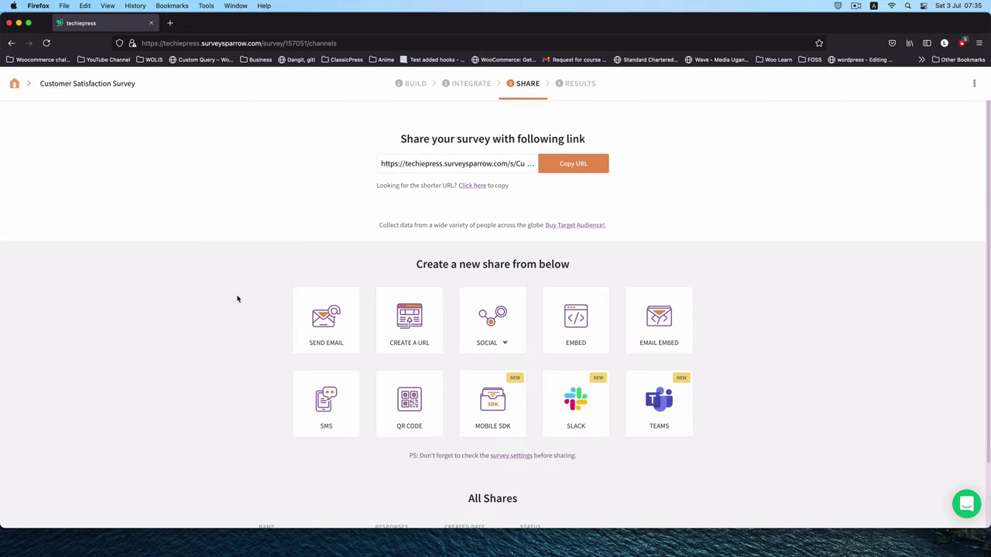
scroll(236, 299, down, 2)
scroll(813, 262, up, 2)
scroll(813, 261, down, 1)
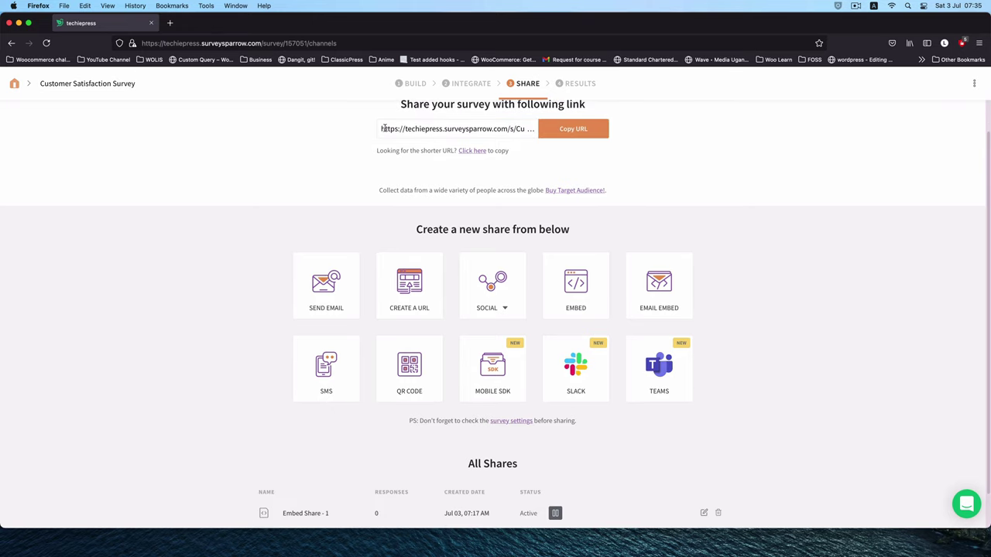
drag(384, 129, 484, 132)
click(721, 155)
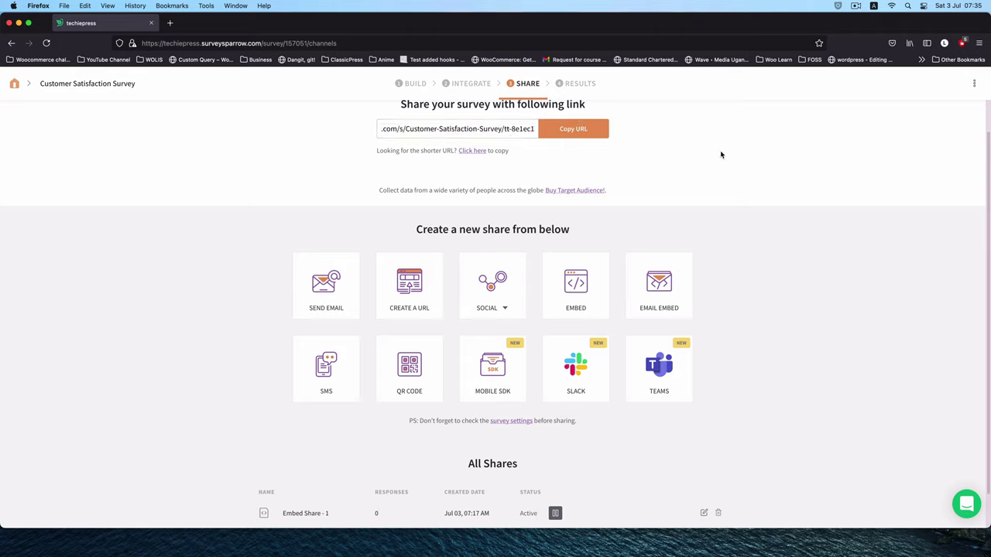
click(590, 136)
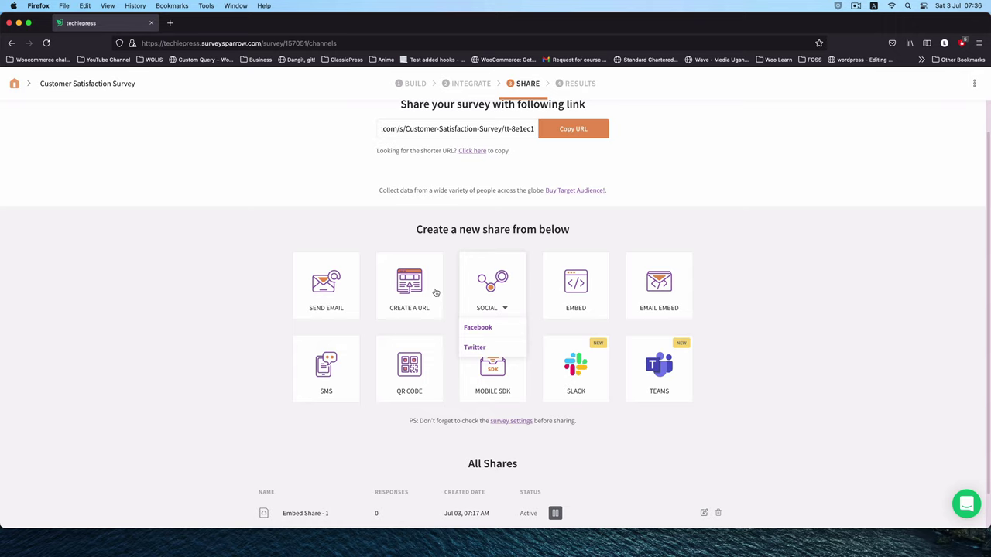
click(208, 336)
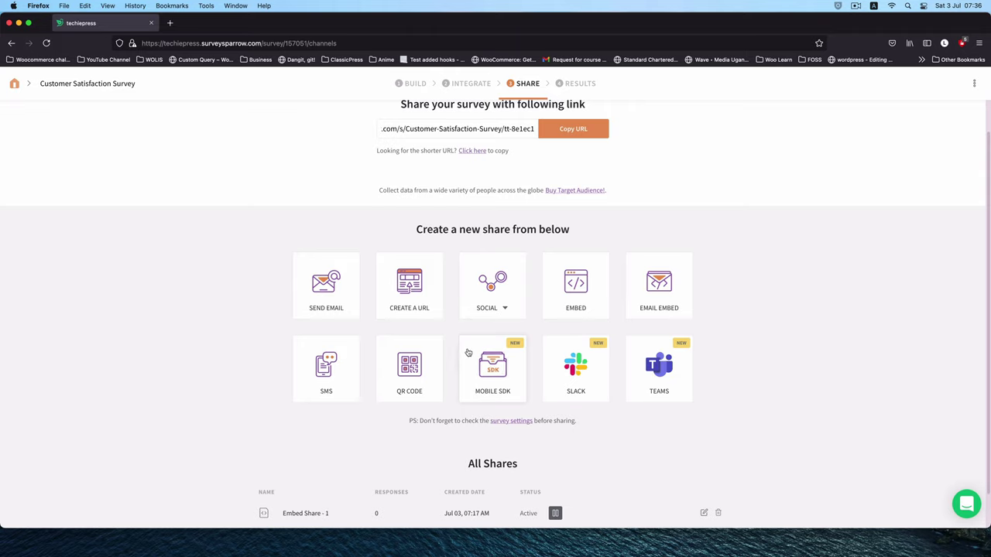
Create a Mobile SDK share token and close the token dialog.
click(511, 389)
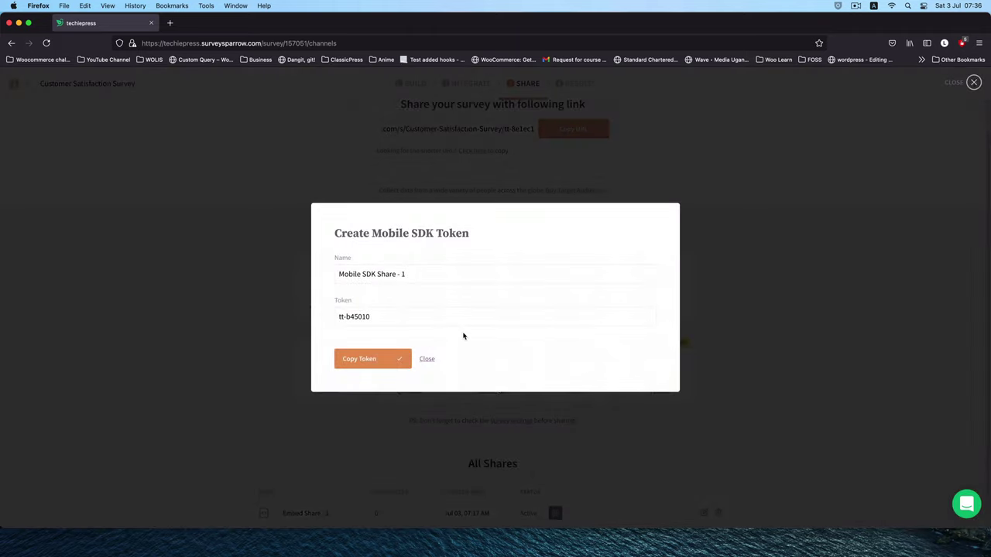
click(426, 360)
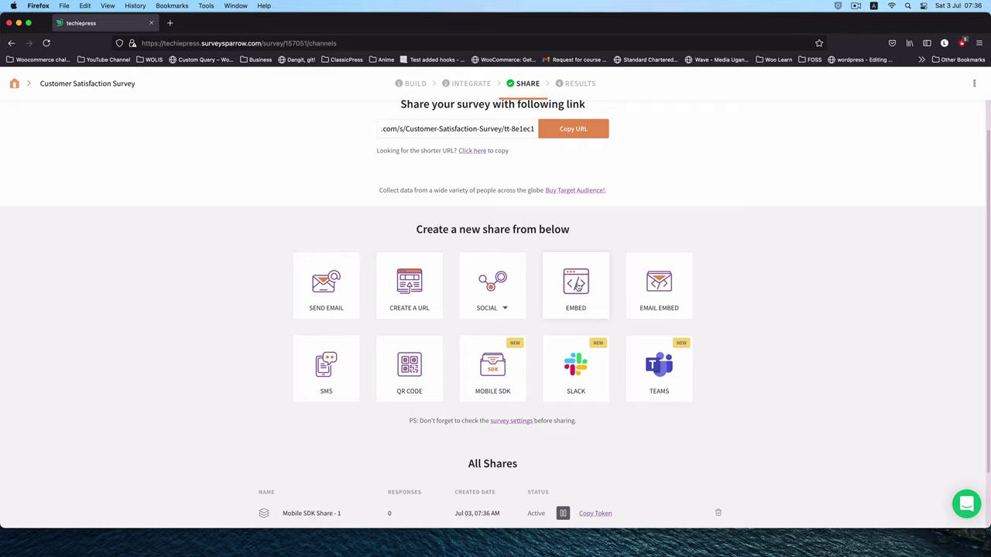
Open the embed share settings and try a widget width of 50 and height of 300.
click(577, 281)
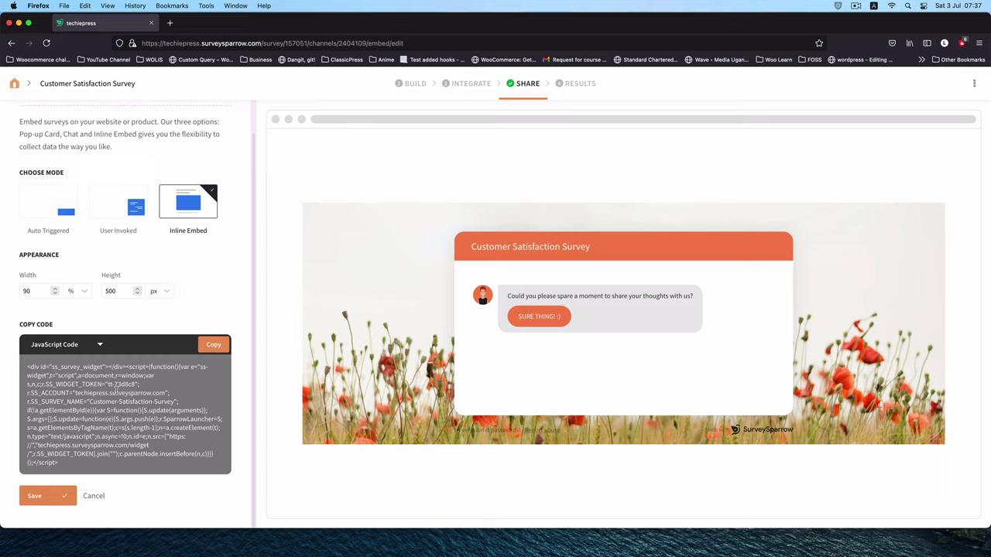
double_click(28, 291)
key(BackSpace)
text(50)
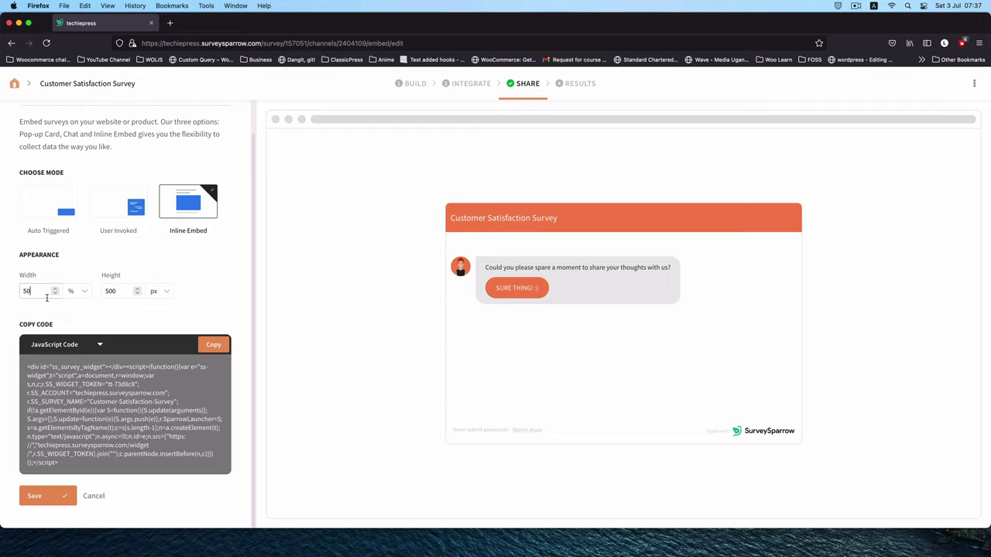
click(49, 366)
double_click(120, 290)
key(BackSpace)
text(300)
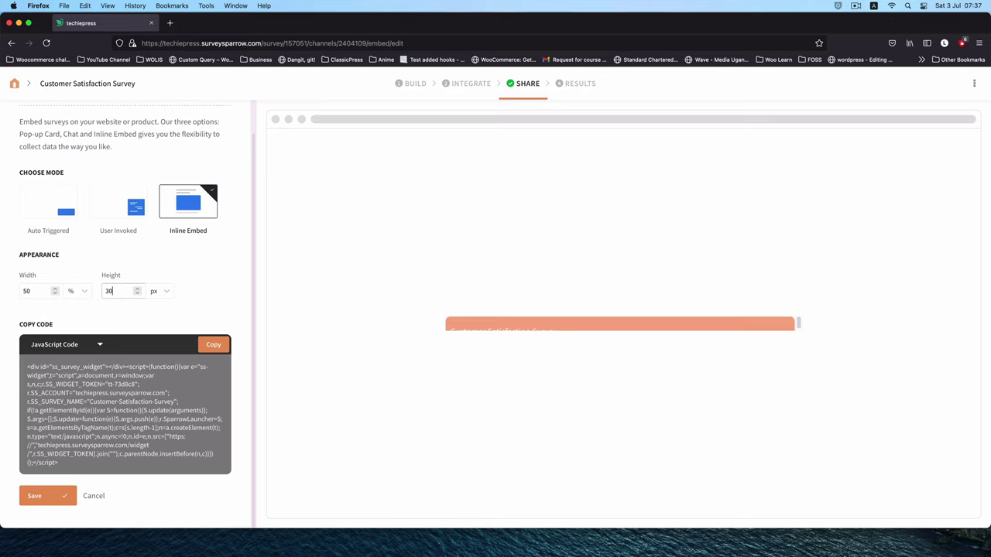
Set the embed height to 400 and the width to 400 px.
click(109, 291)
key(BackSpace)
text(4)
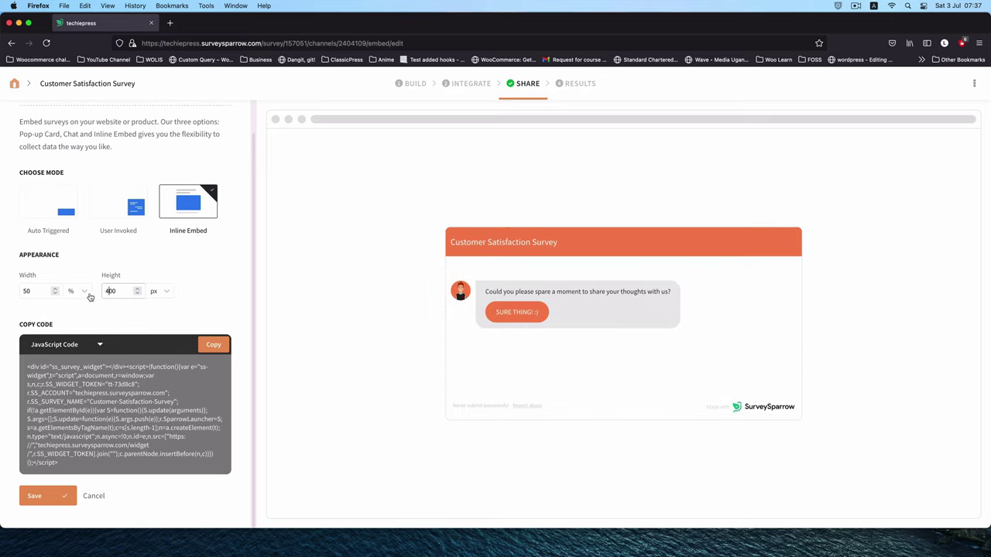
click(35, 291)
click(84, 292)
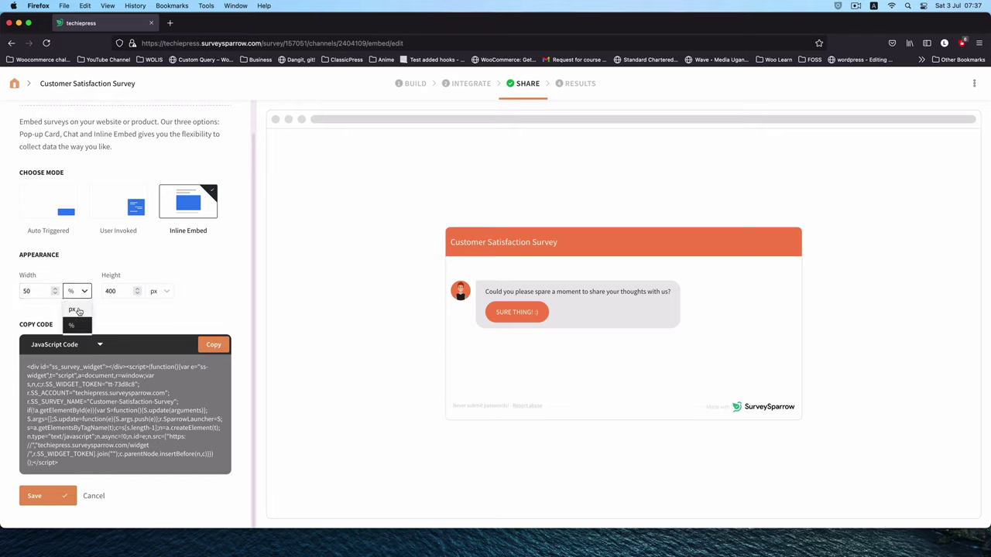
click(80, 313)
double_click(25, 291)
text(400)
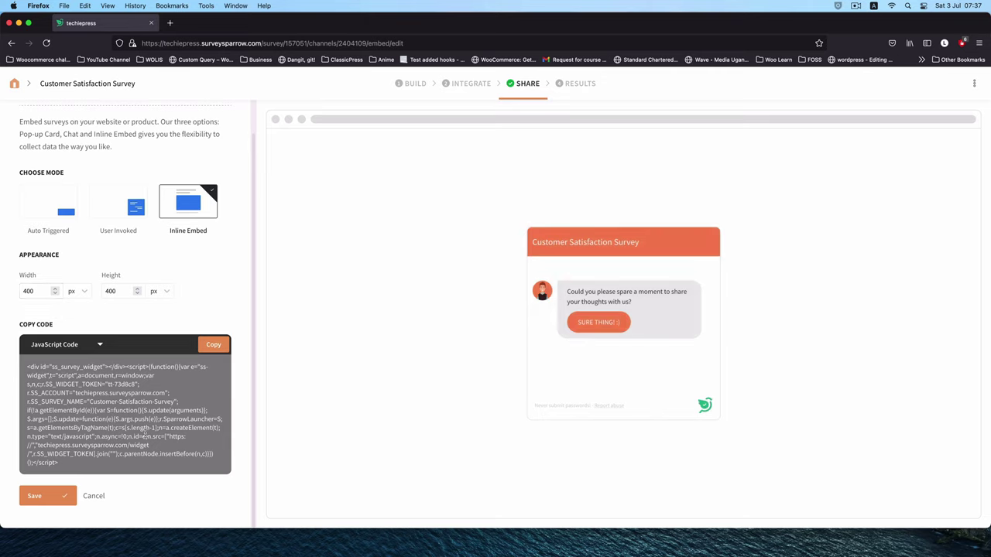
Switch the embed to User Invoked mode with the Standard labelled launcher.
click(124, 210)
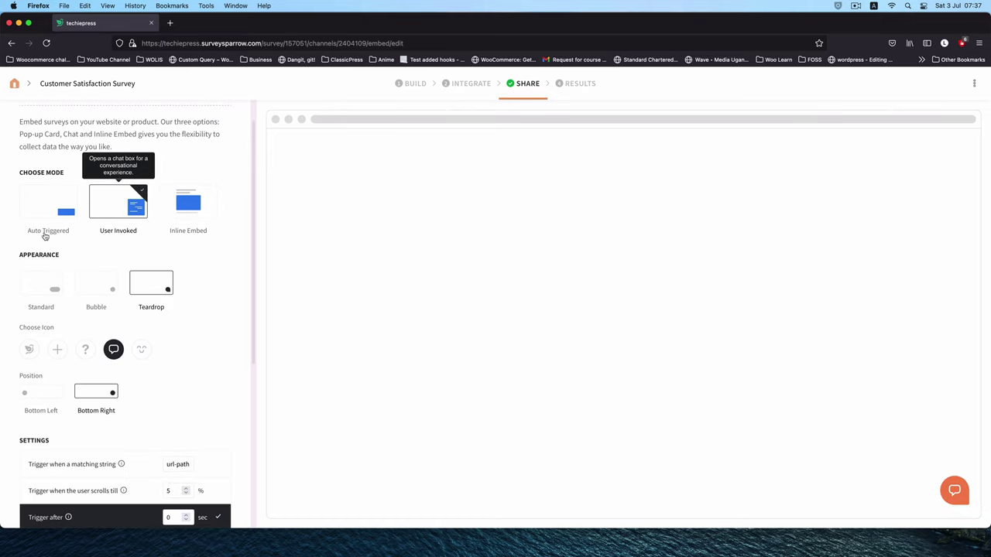
click(957, 494)
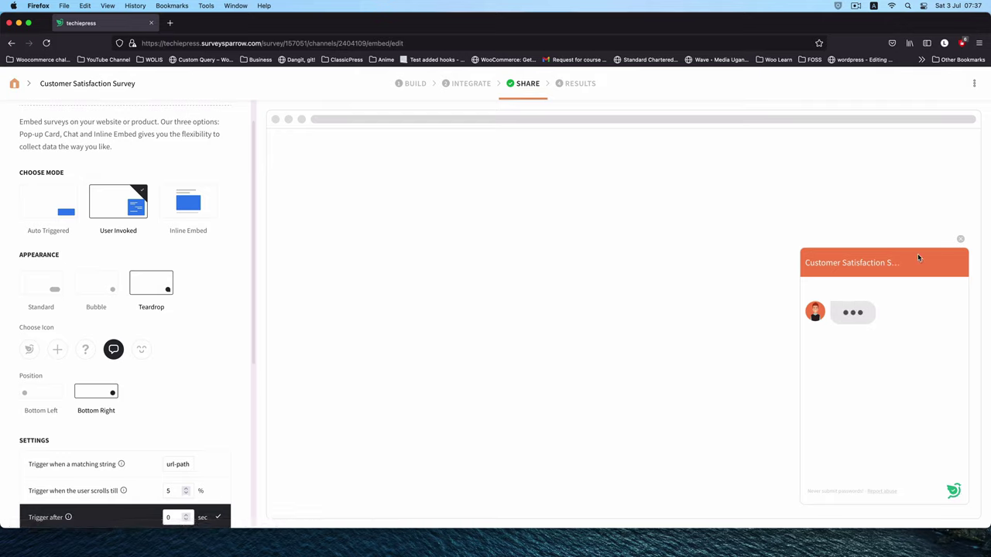
click(100, 285)
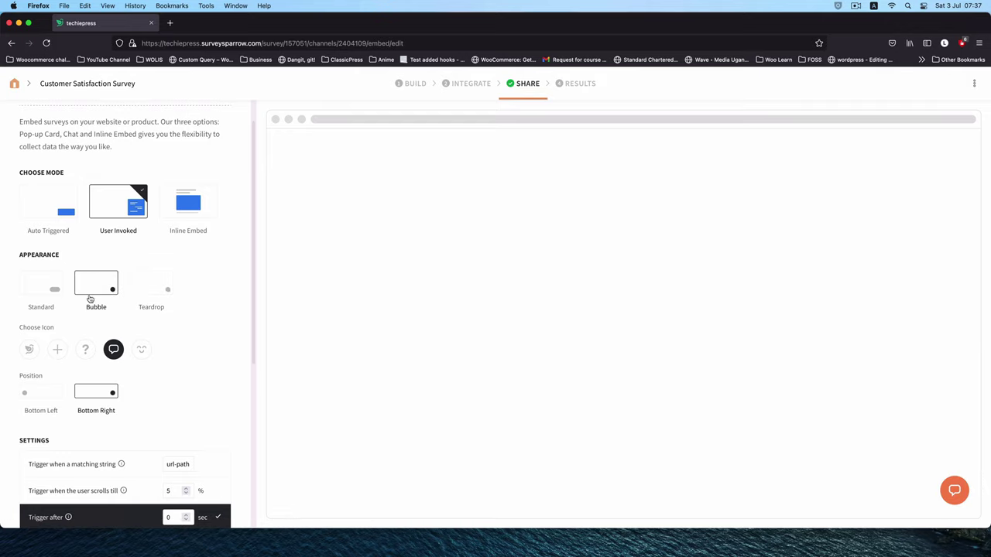
click(161, 290)
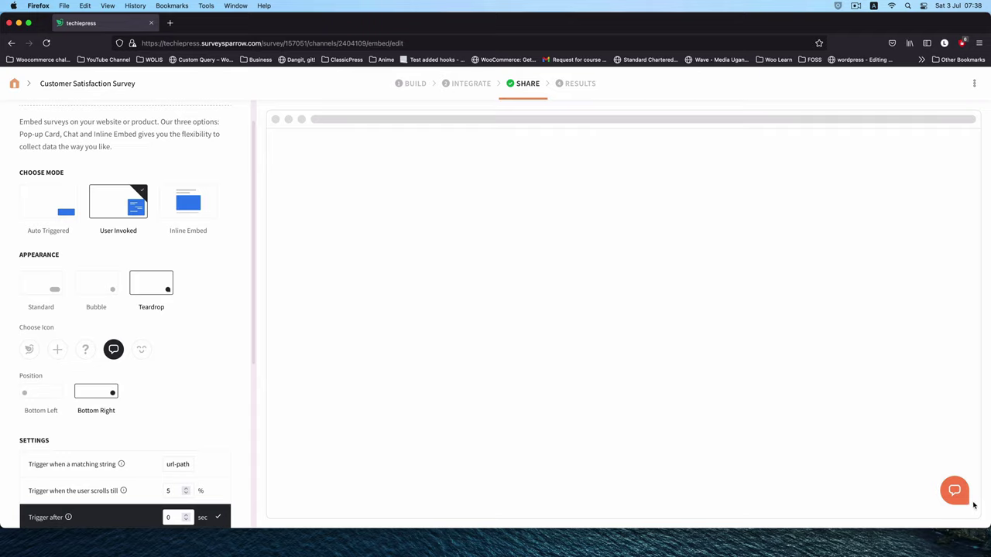
click(40, 286)
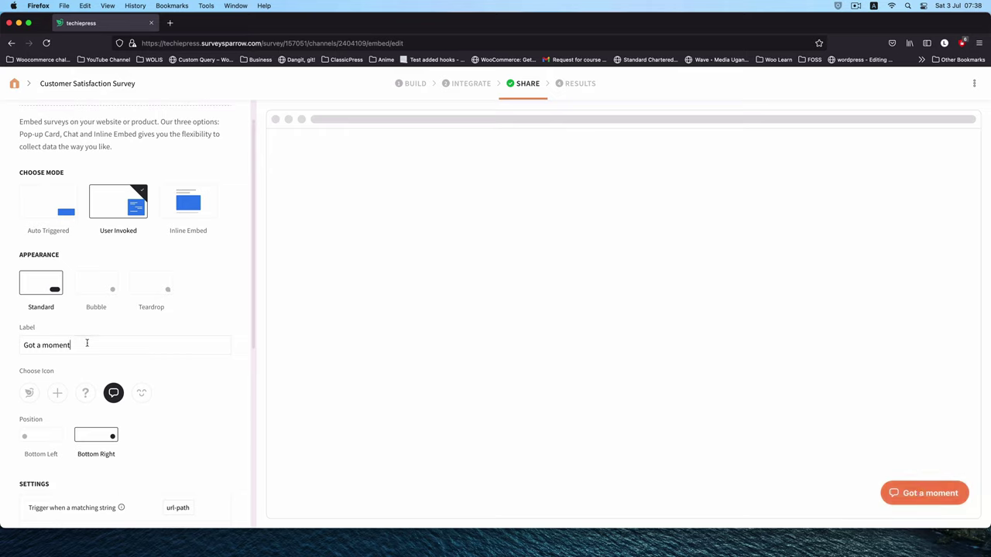
Label the launcher 'Leave us a Review' with the chat icon at the bottom left.
drag(87, 345, 0, 351)
text(Le)
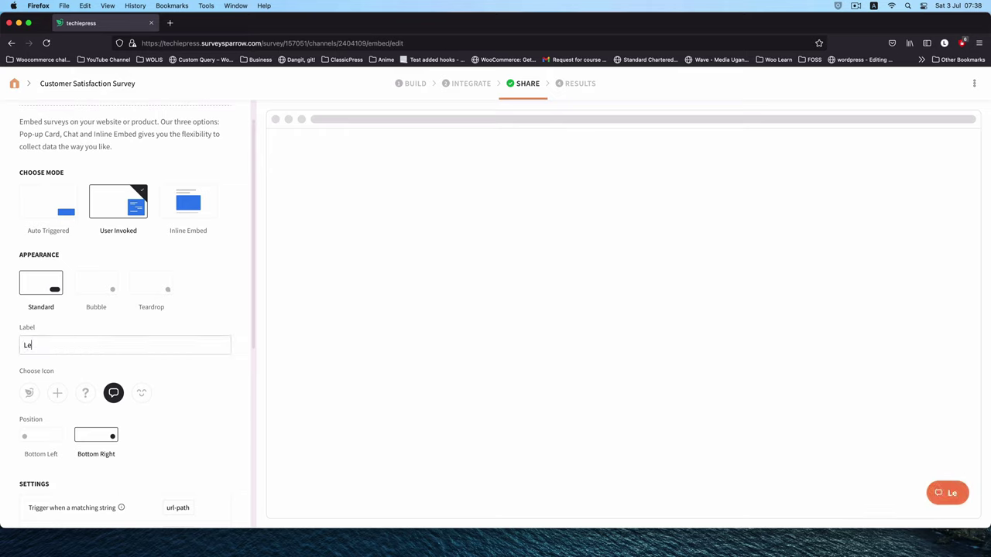
text(ave us a Review)
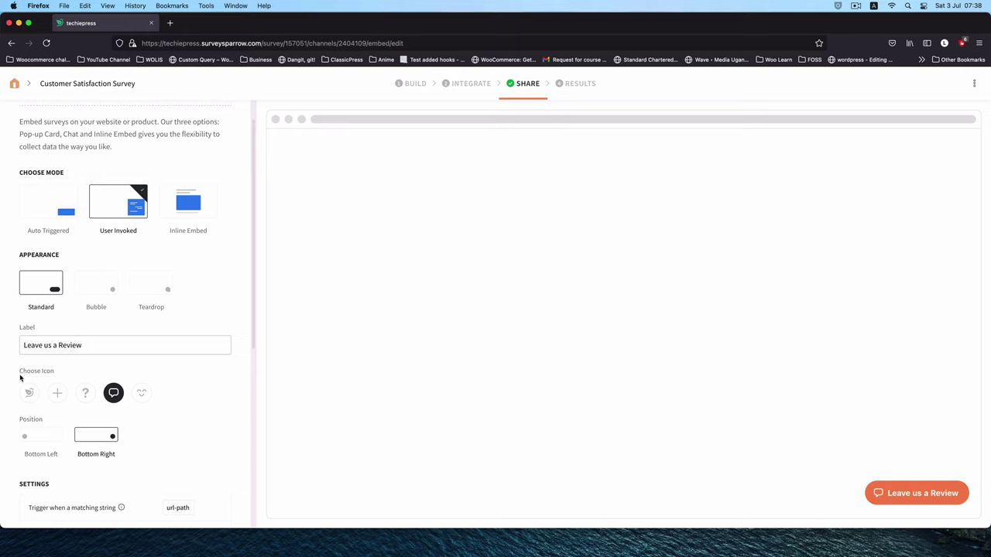
click(141, 392)
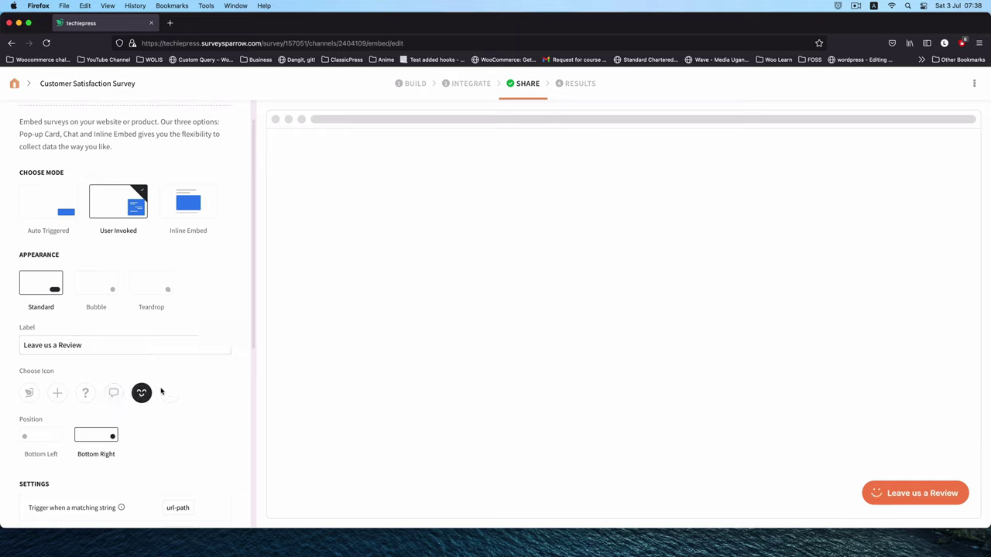
click(31, 436)
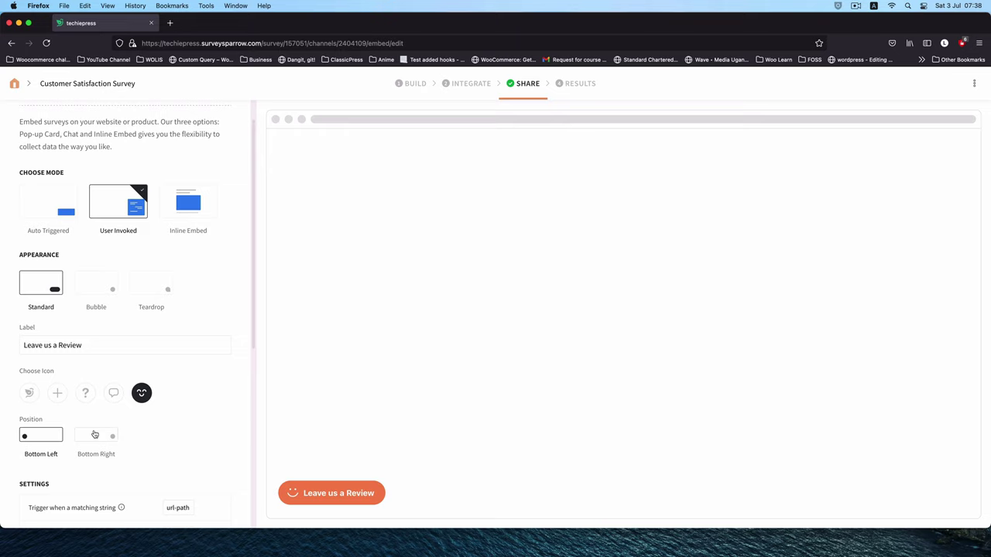
click(104, 437)
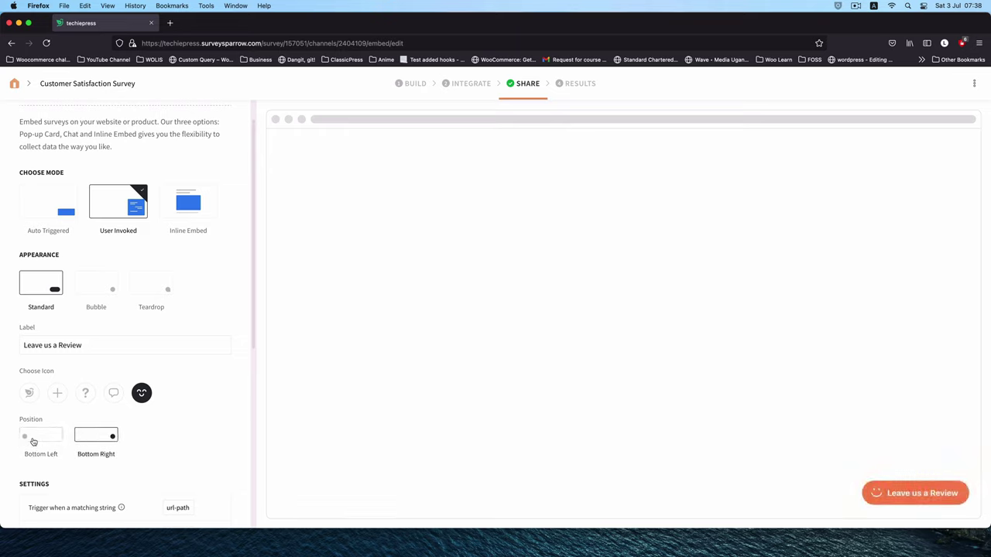
click(29, 438)
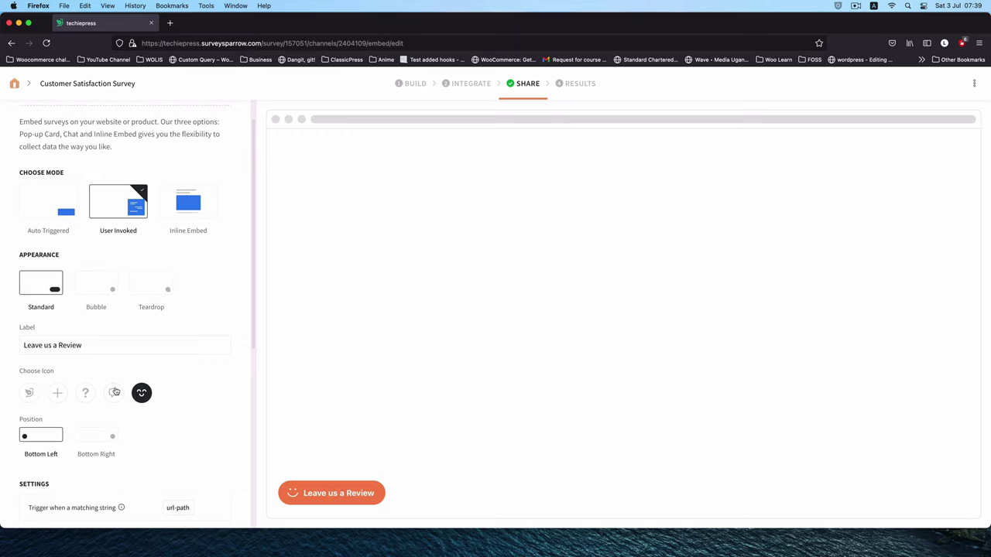
click(113, 395)
Edit the percentage of website visitors shown the launcher, entering 30 then 10.
scroll(196, 434, down, 5)
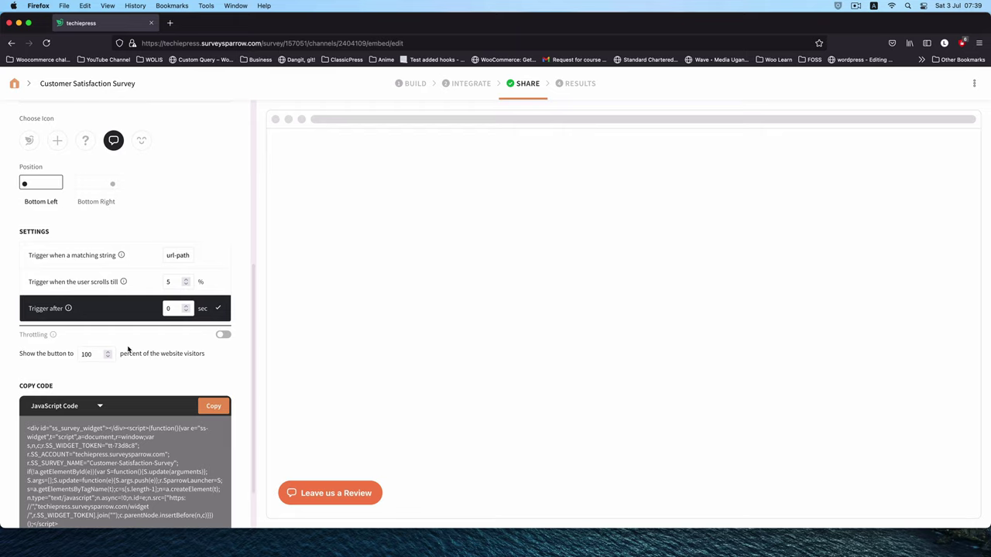
scroll(128, 350, down, 1)
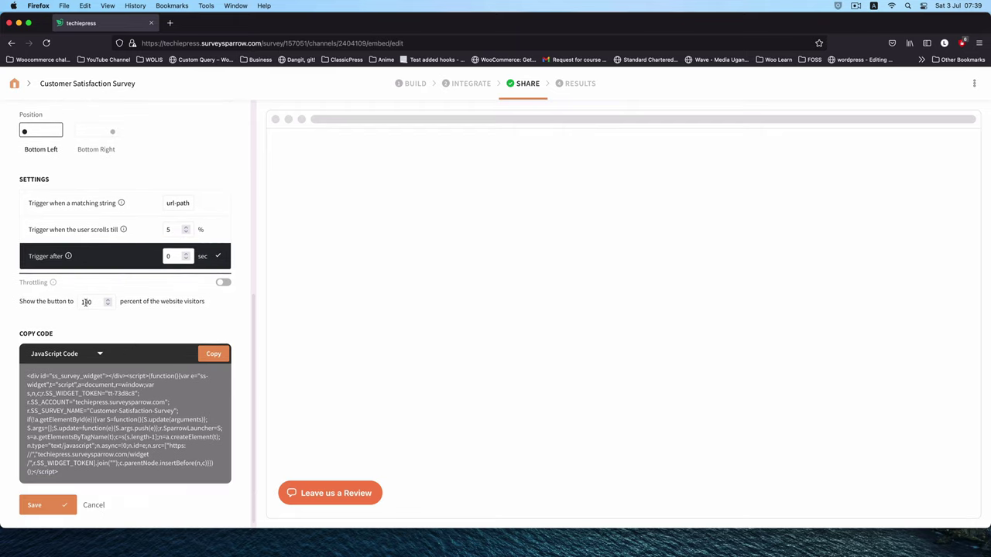
drag(90, 301, 68, 301)
text(30)
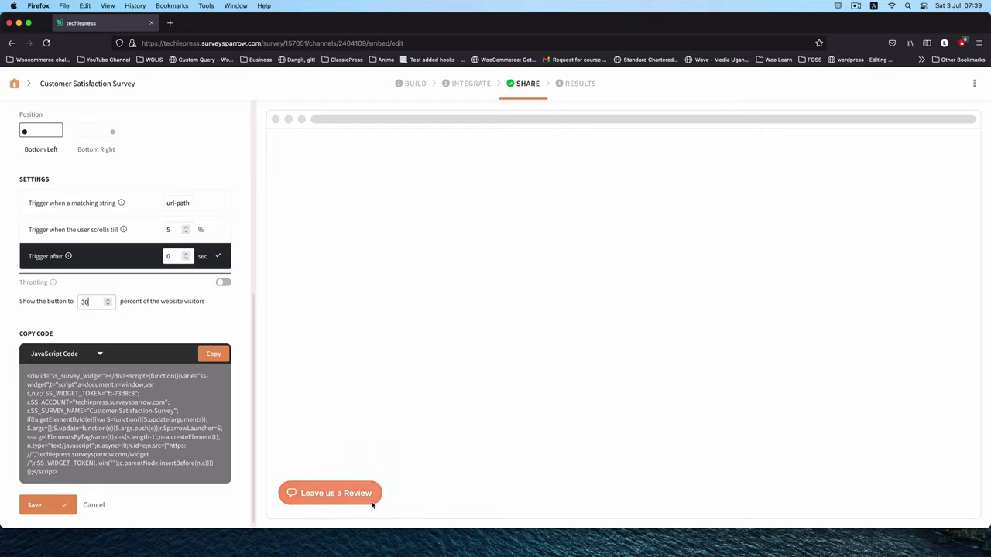
drag(99, 302, 71, 304)
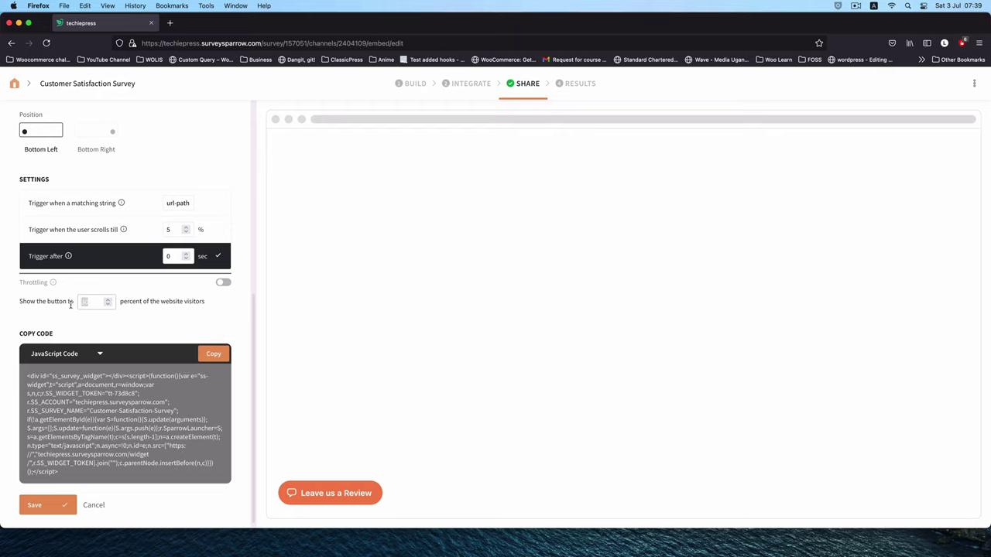
text(100)
scroll(140, 434, down, 1)
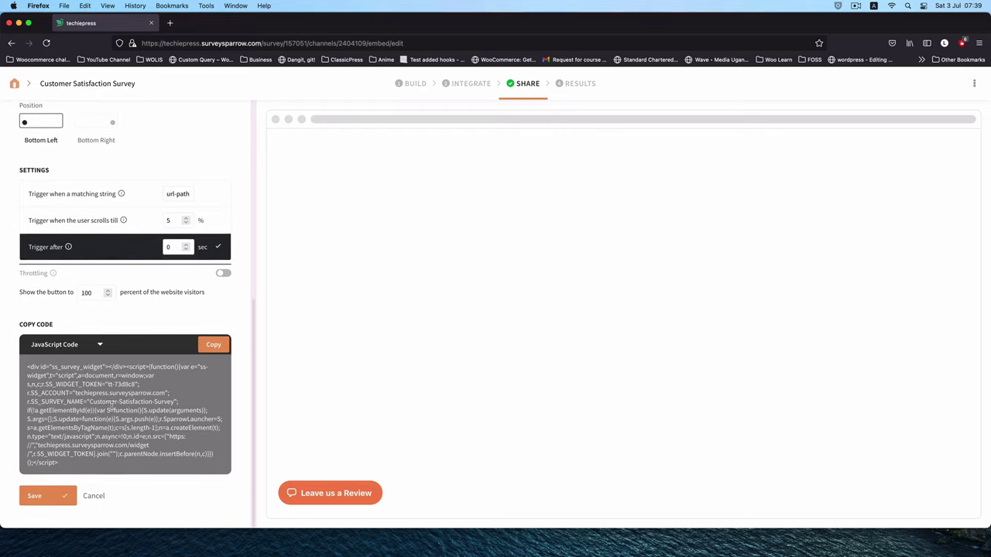
scroll(116, 403, up, 10)
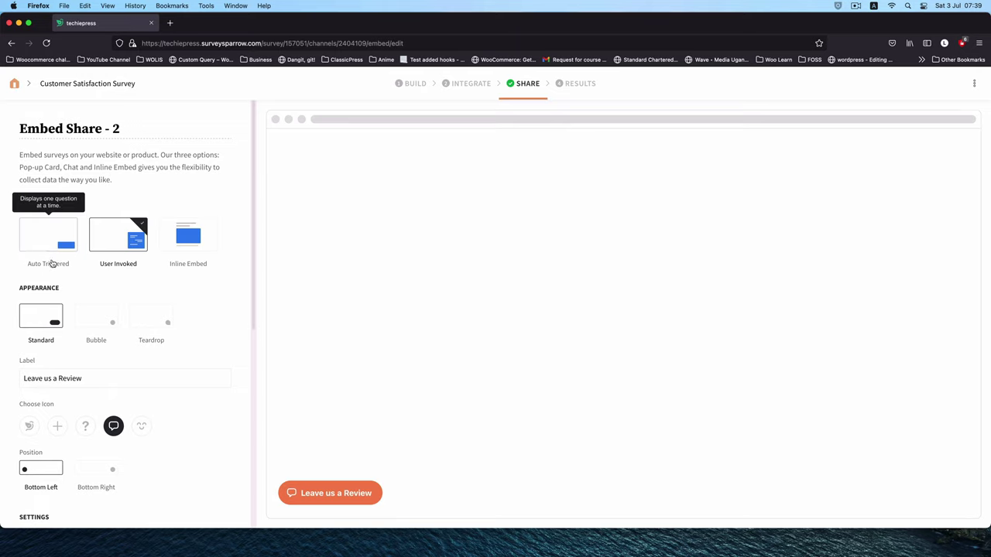
click(37, 235)
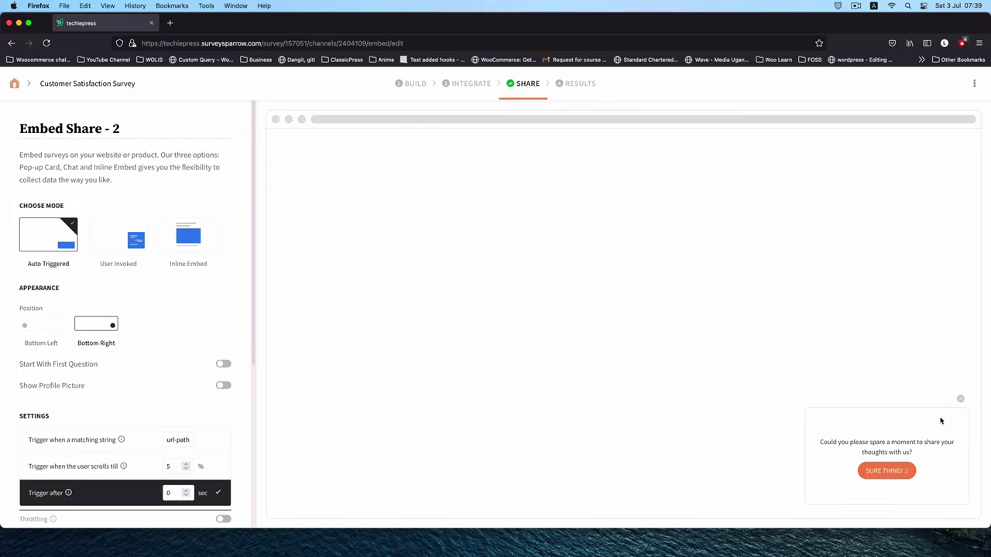
click(905, 472)
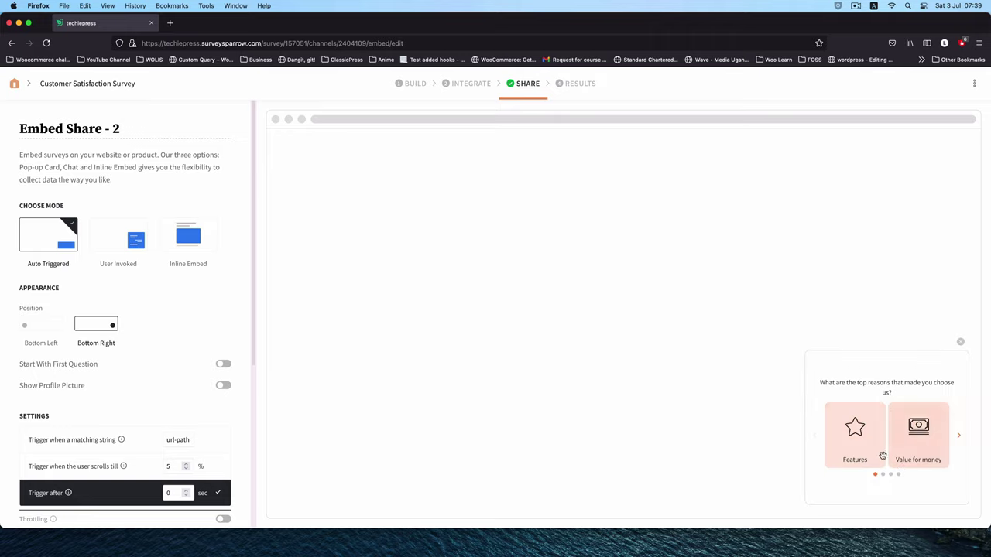
click(921, 436)
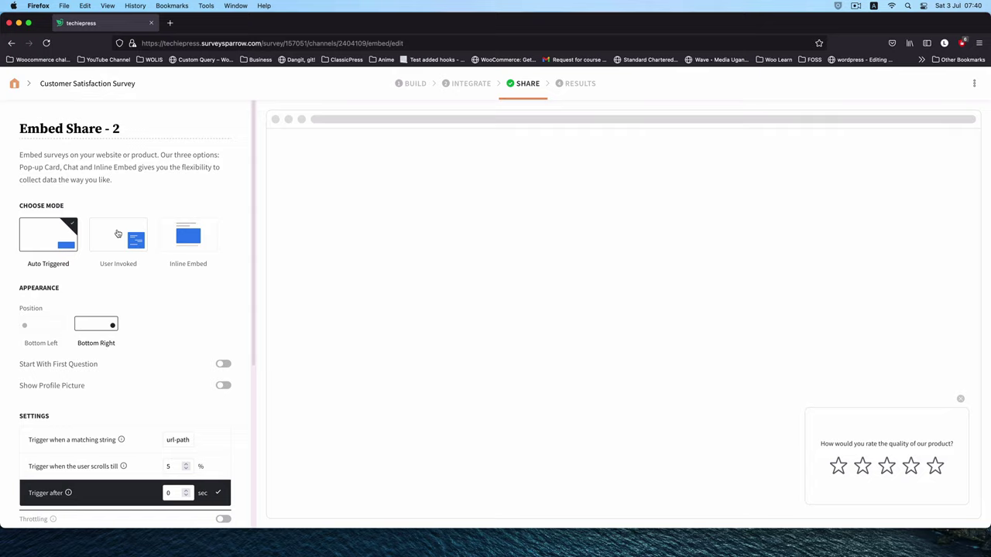
click(117, 234)
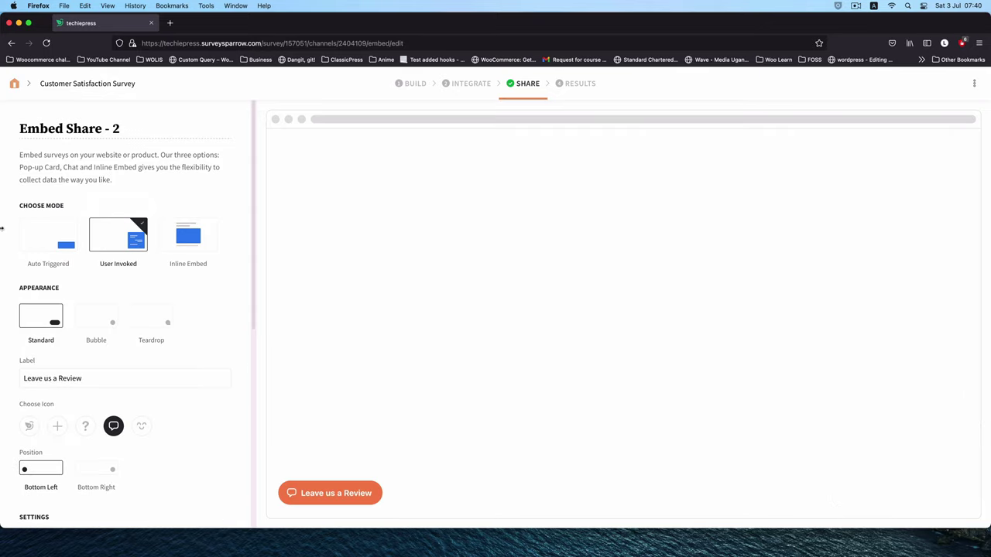
scroll(203, 367, down, 10)
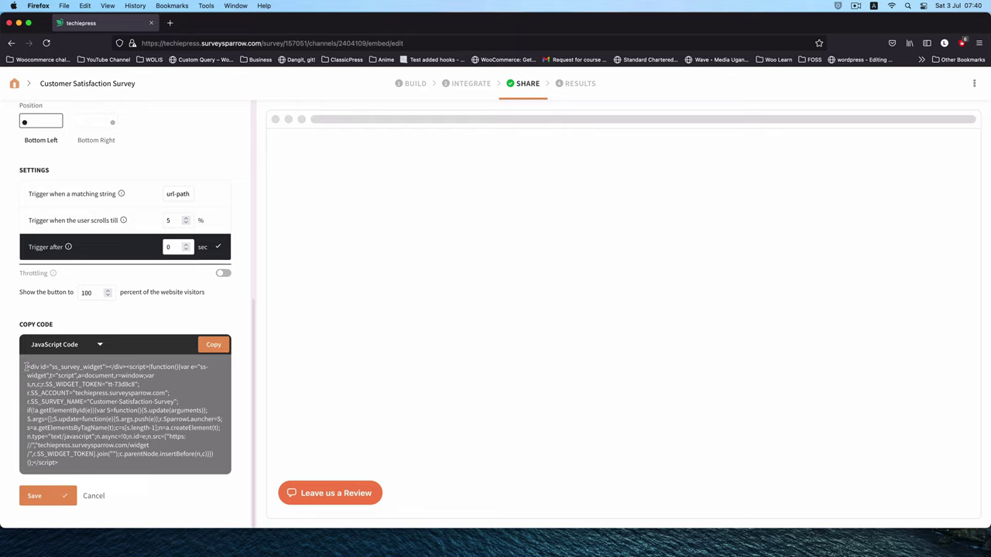
Copy the JavaScript code, then view and select the WordPress shortcode version.
click(220, 345)
click(62, 346)
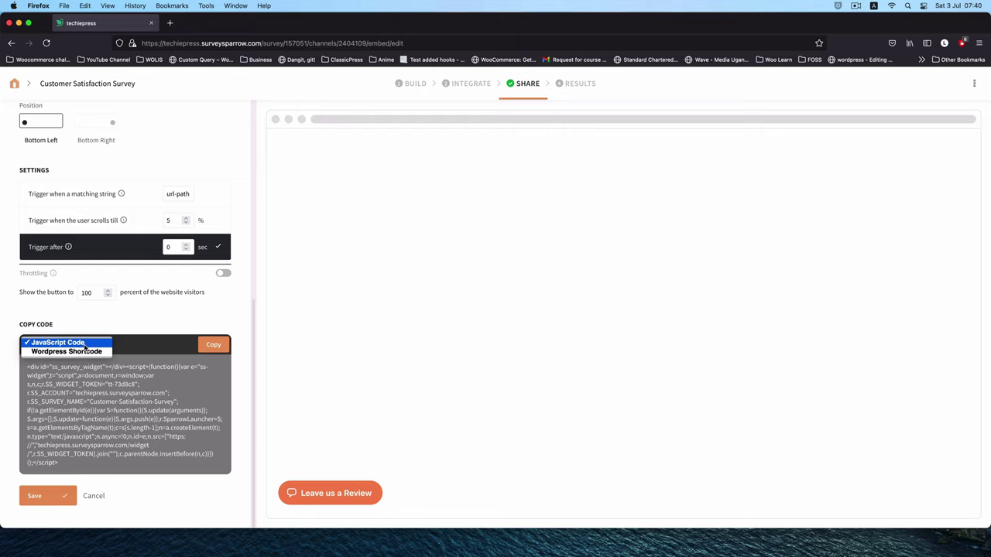
click(85, 352)
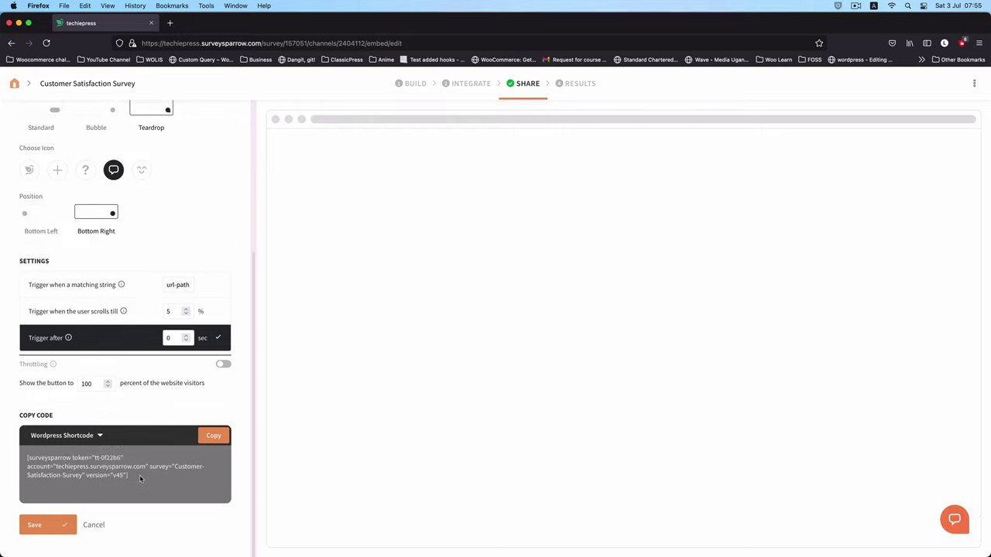
drag(128, 475, 22, 460)
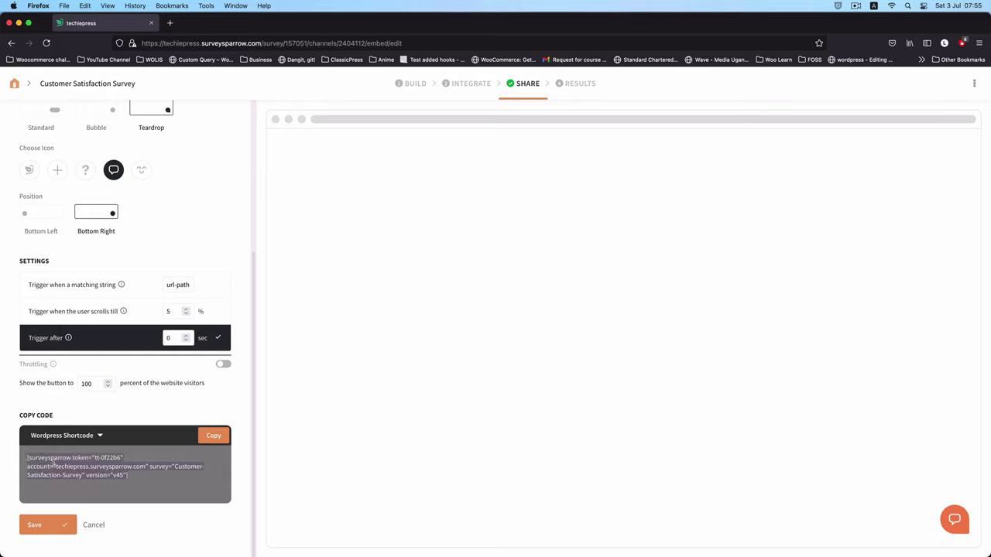
click(149, 479)
double_click(39, 457)
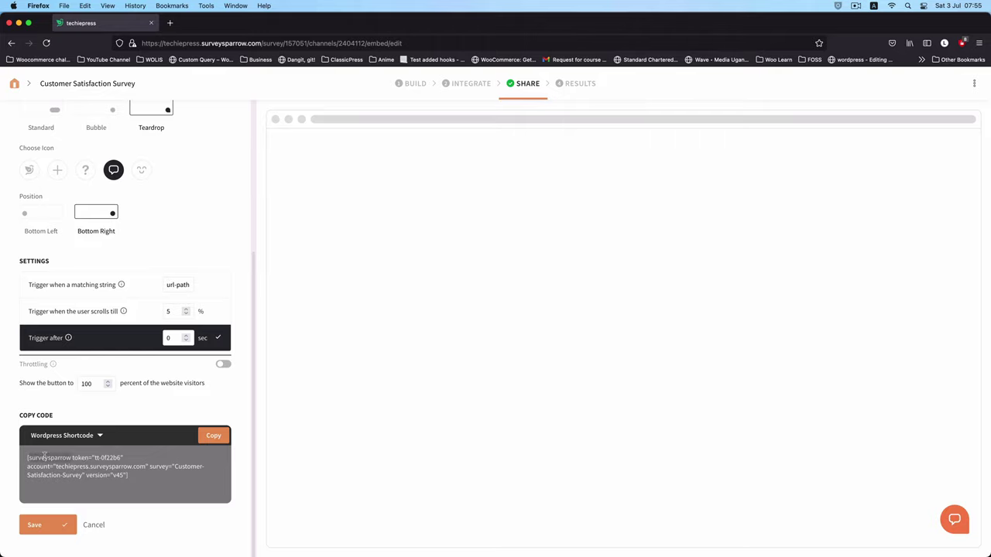
drag(148, 478, 28, 459)
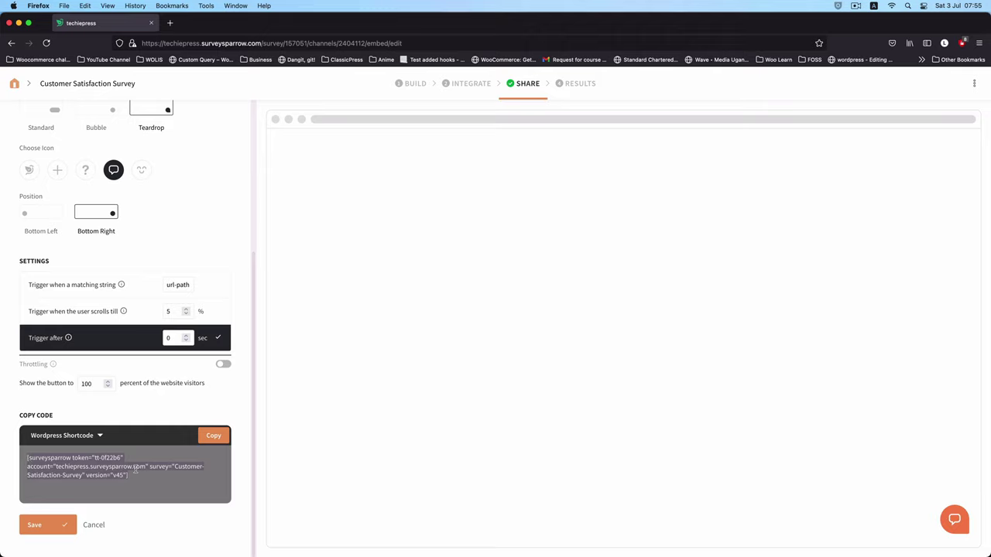
Switch the copy-code format back to JavaScript Code.
click(52, 437)
click(48, 424)
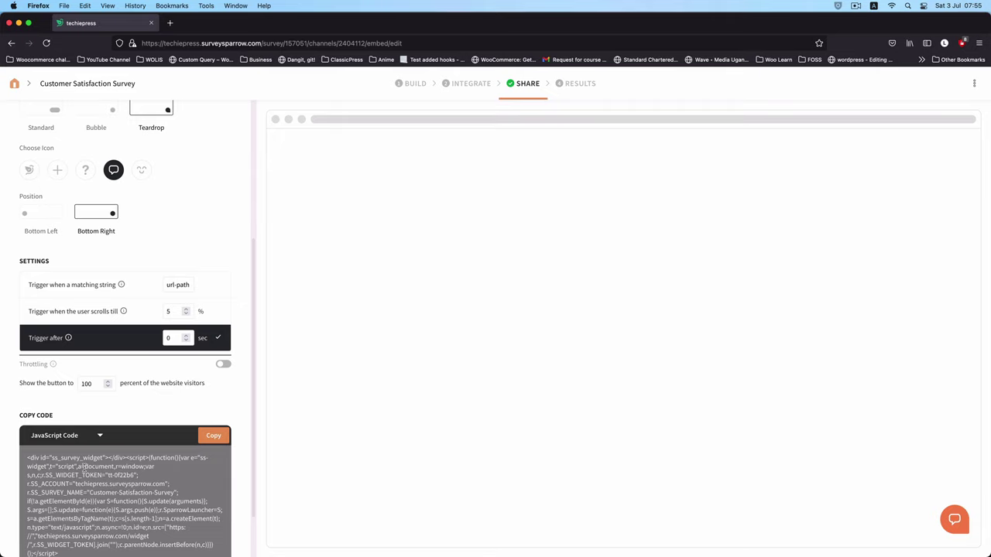
scroll(82, 466, down, 2)
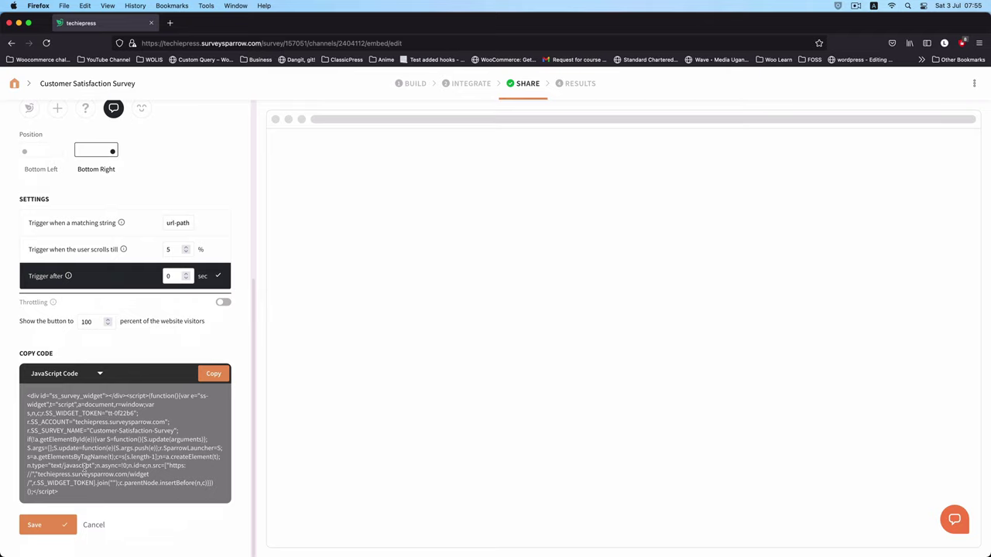
Save the embed share configuration as Embed Share - 3.
click(44, 532)
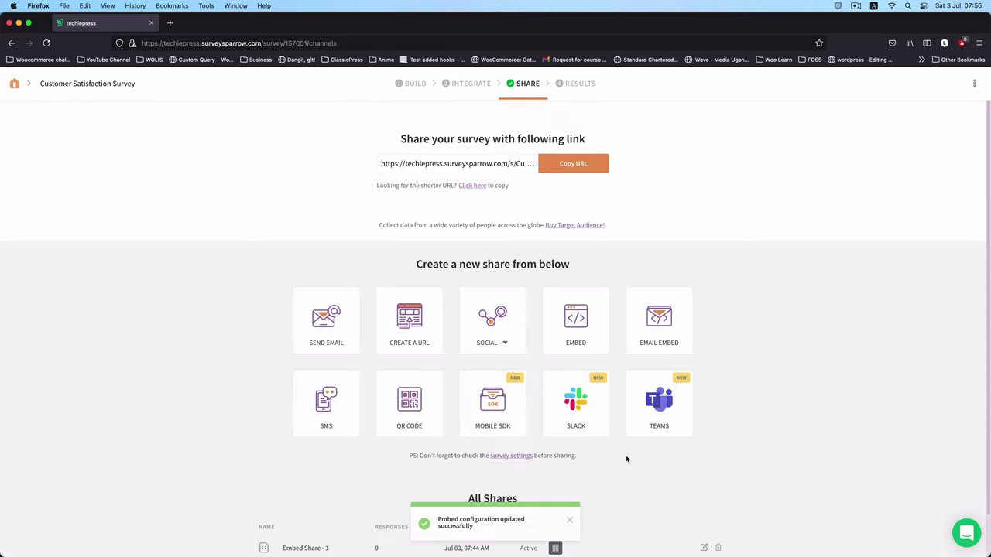
scroll(626, 457, down, 1)
scroll(623, 420, up, 1)
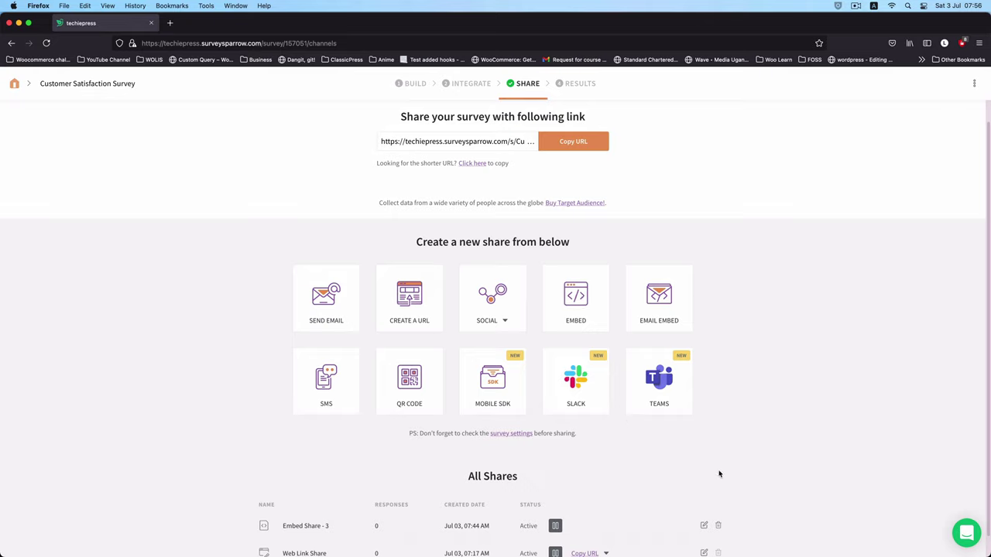
scroll(674, 476, down, 1)
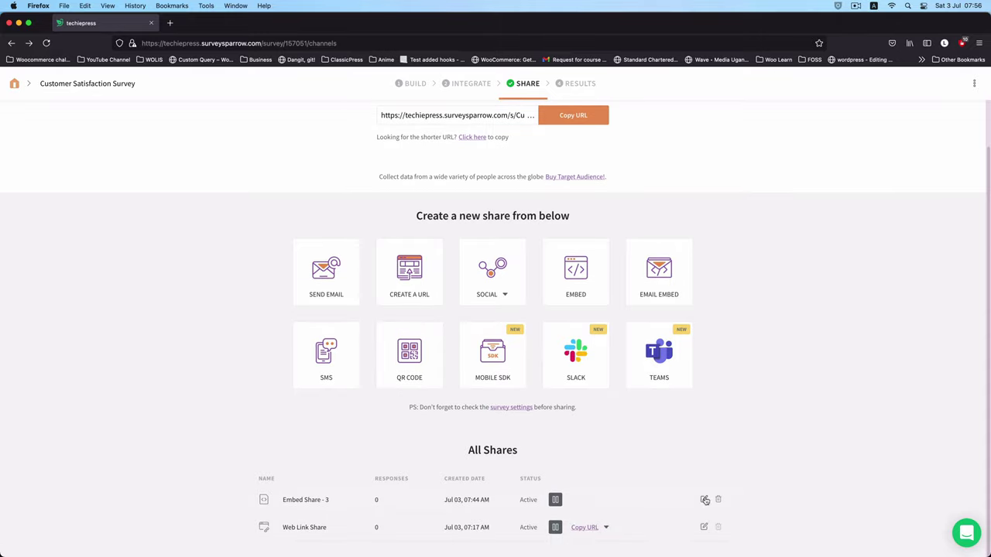
Reopen Embed Share - 3 for editing, then bring Visual Studio Code forward.
click(705, 500)
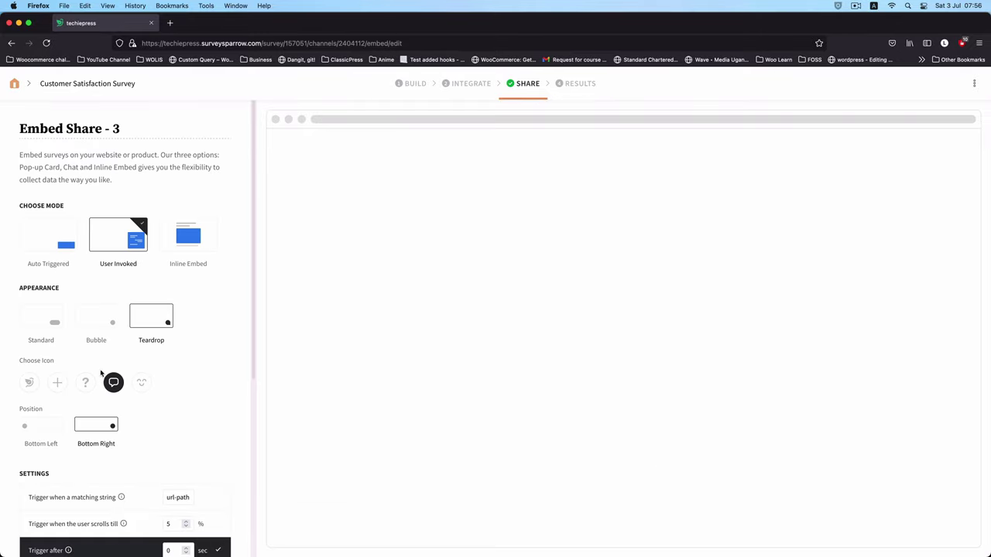
scroll(100, 374, down, 5)
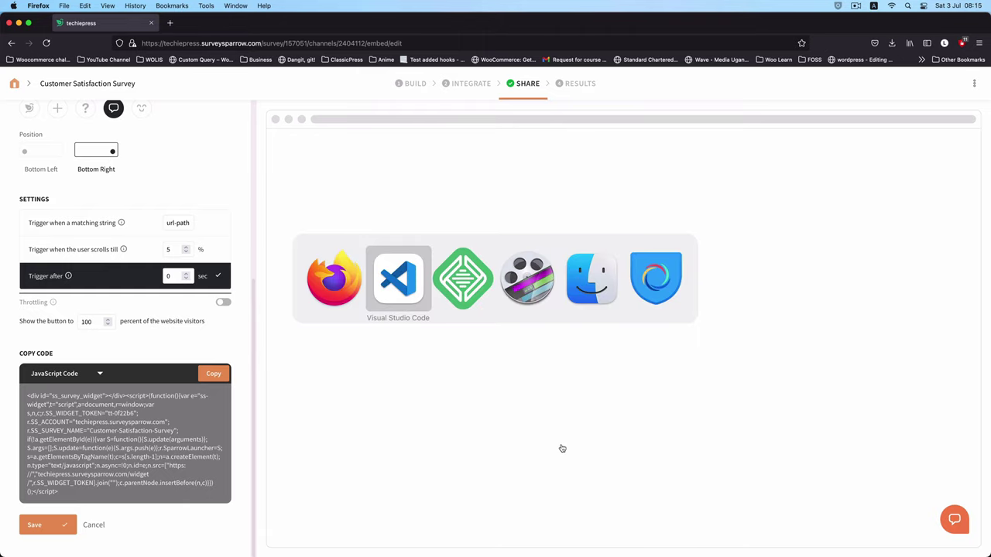
key(super+Tab)
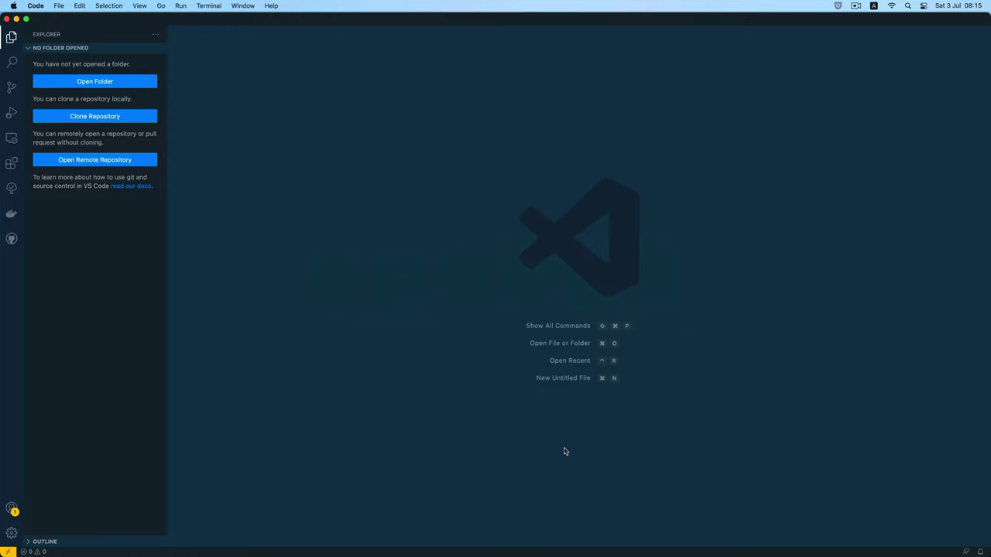
Open the youtube site's WordPress admin from Local and start a new page.
key(super+Tab)
key(super+Tab)
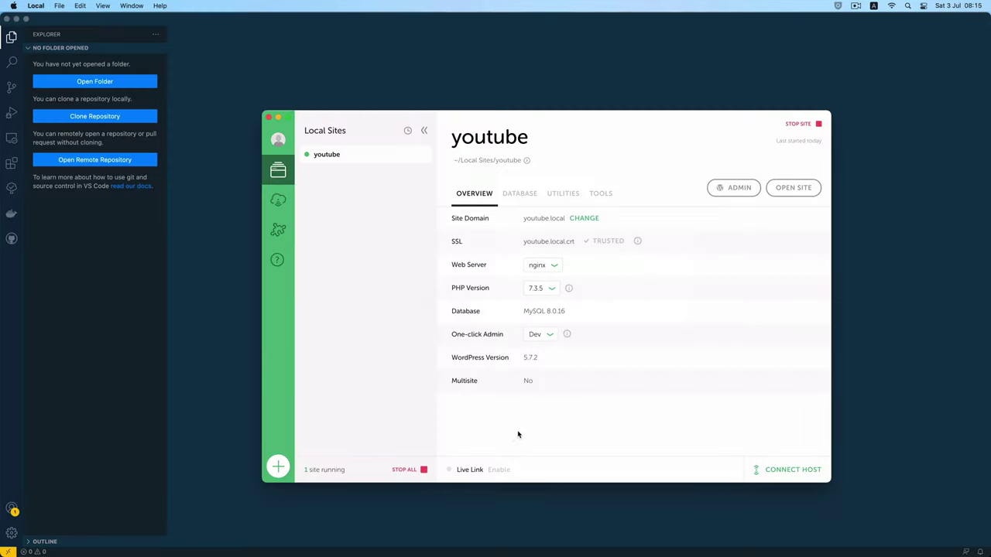
click(731, 188)
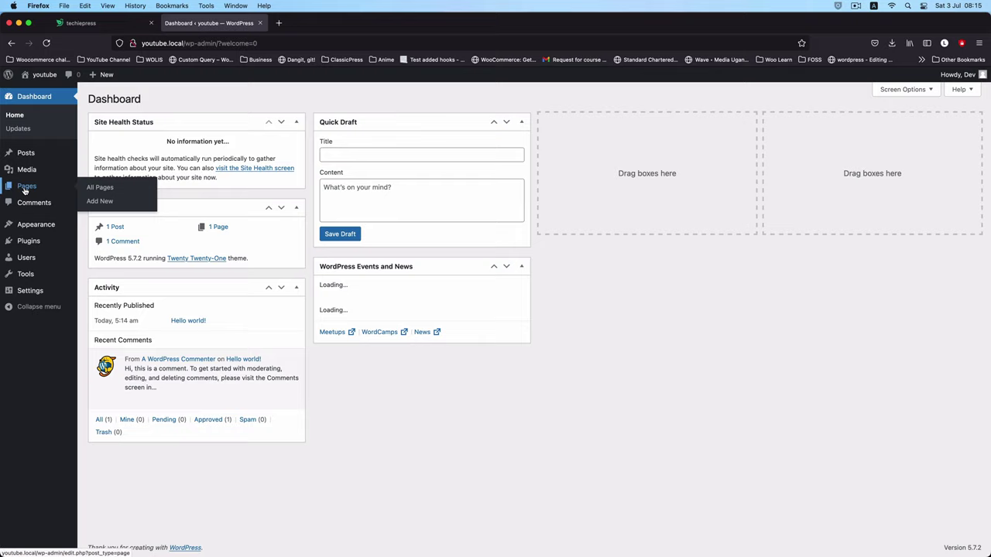
click(90, 200)
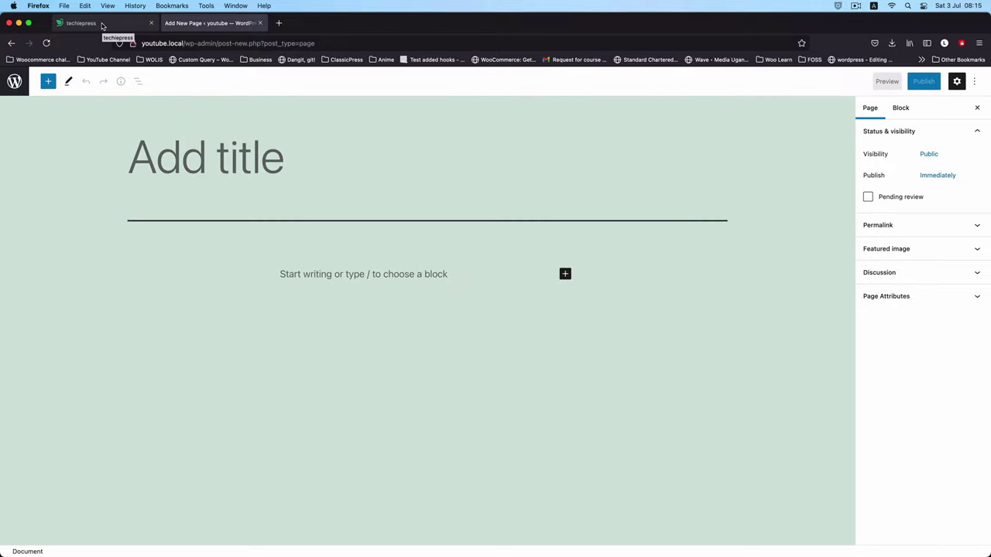
Copy the WordPress shortcode into a Shortcode block on a page titled Survey.
click(101, 25)
click(216, 435)
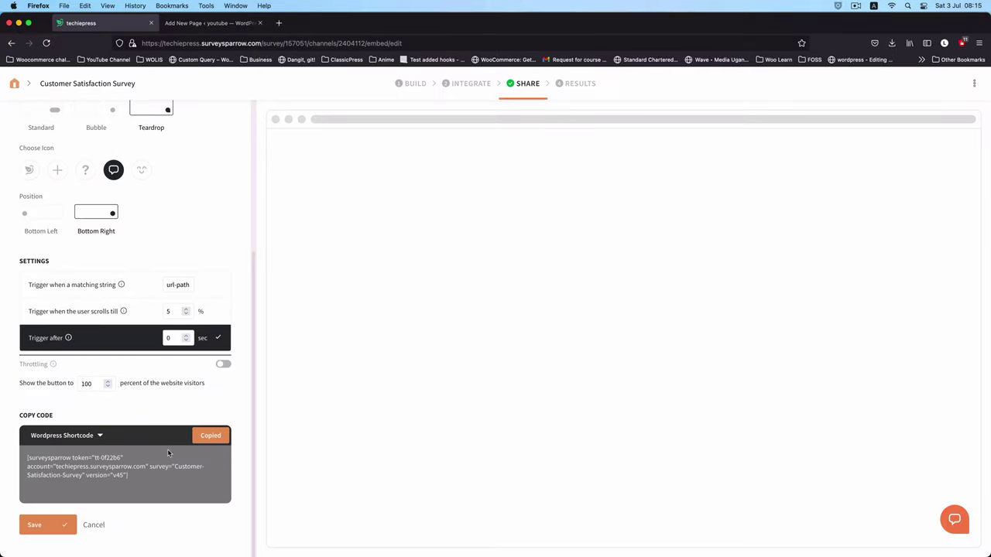
drag(127, 487, 28, 457)
click(214, 22)
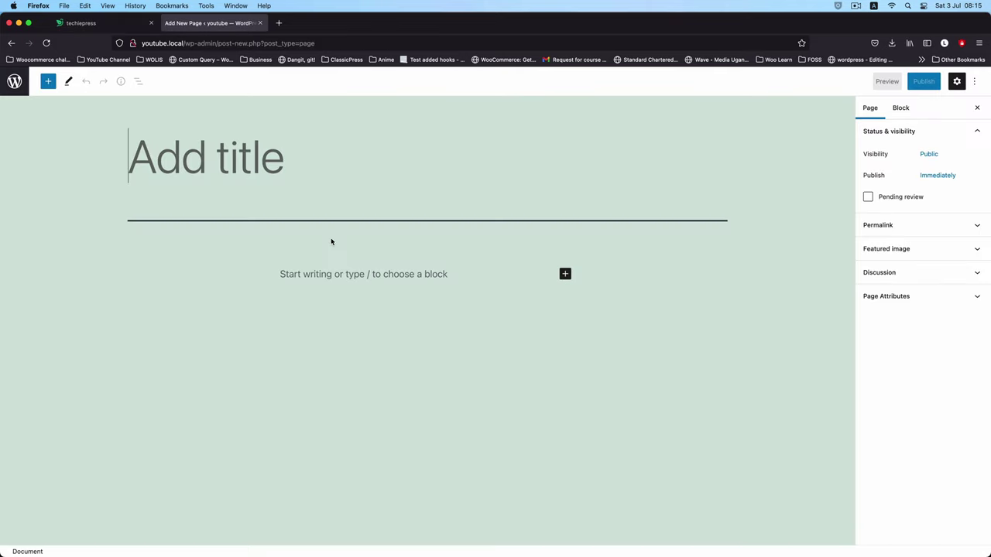
text(Survey)
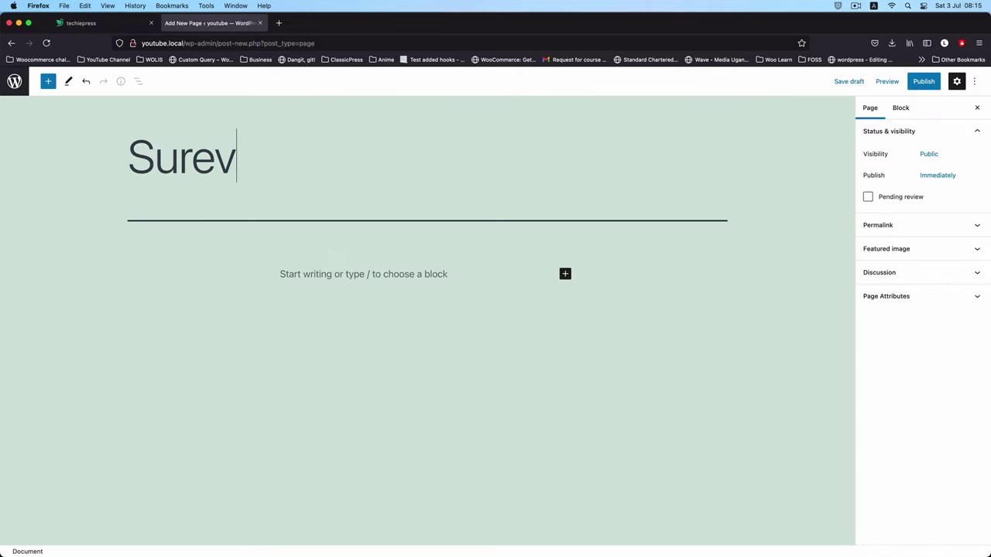
key(Return)
text(/)
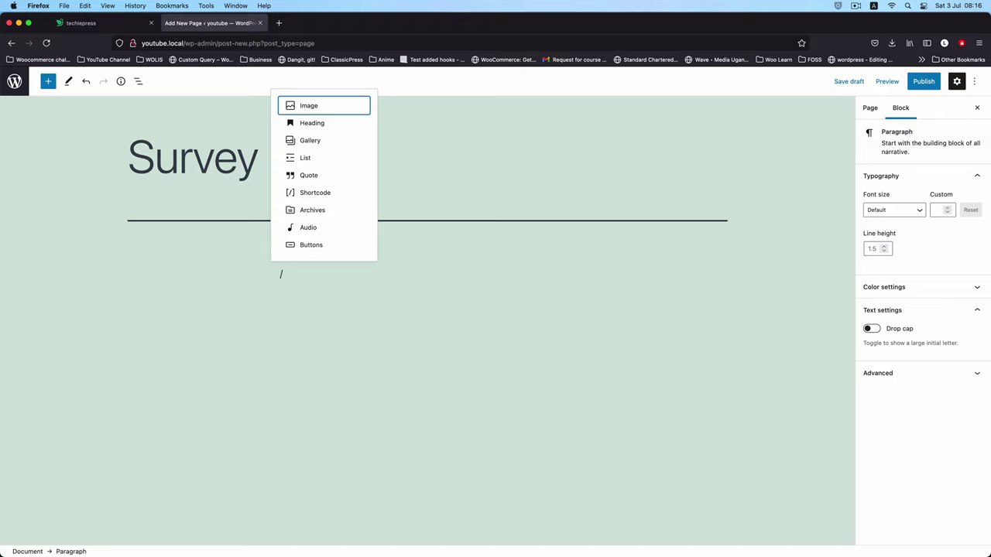
text(short)
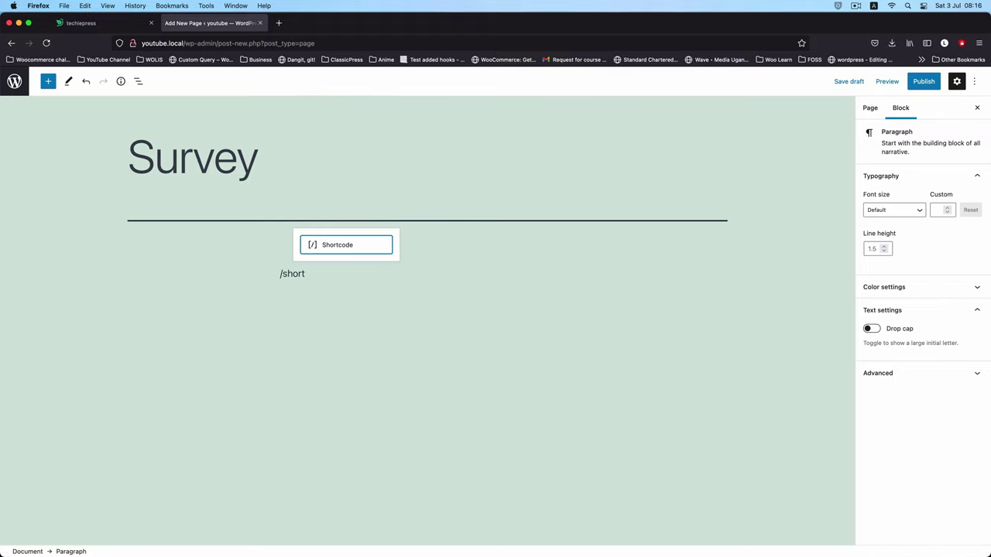
key(Return)
key(super+v)
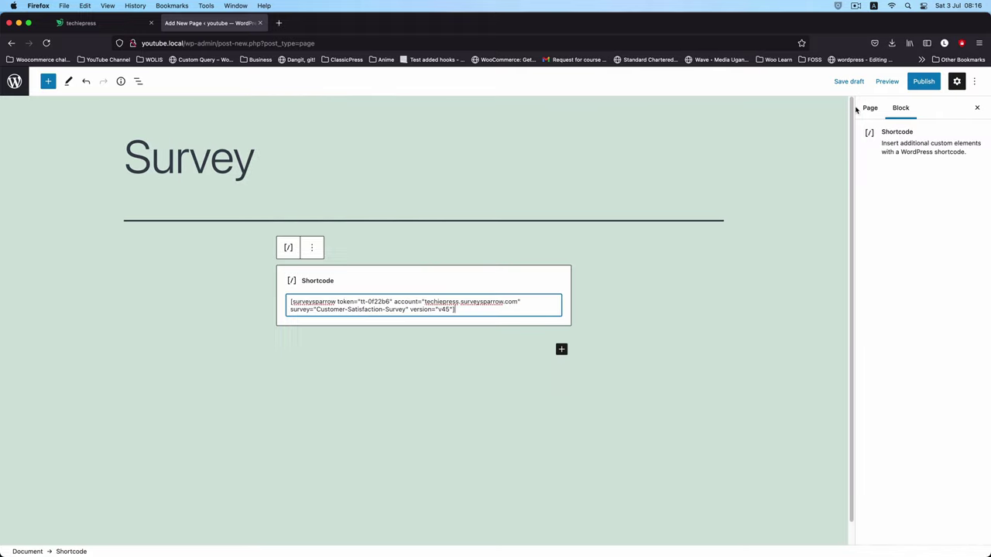
Publish the Survey page and view it, where the shortcode appears as plain text.
click(926, 83)
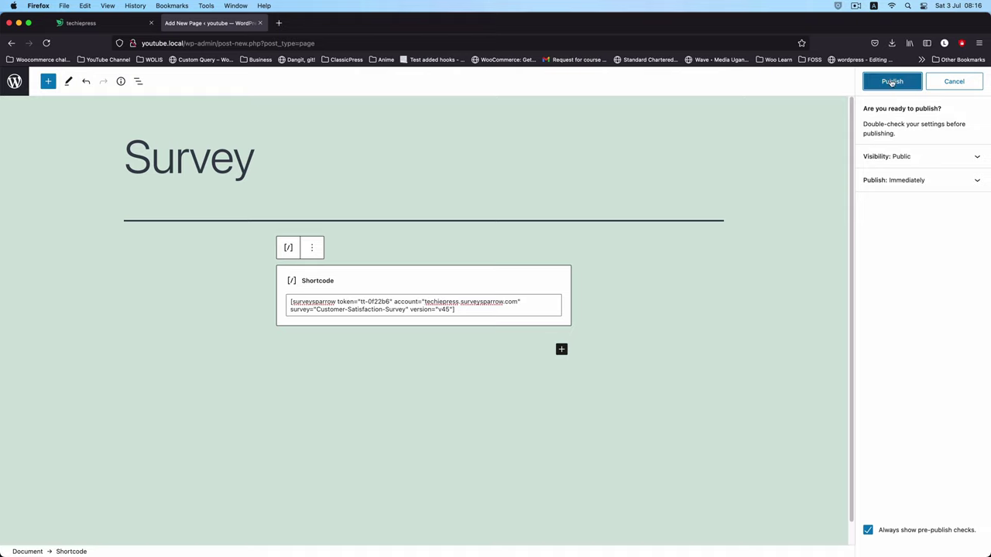
click(914, 82)
click(923, 187)
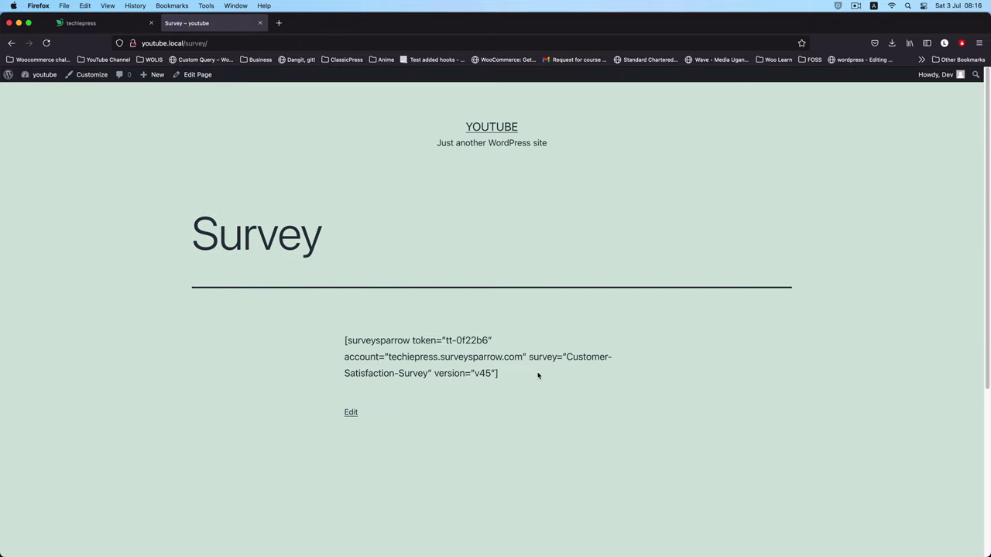
mouse_move(538, 376)
mouse_down()
mouse_move(403, 367)
mouse_move(339, 340)
mouse_move(551, 376)
mouse_up()
click(341, 338)
click(562, 373)
Switch the copy-code format to JavaScript Code and copy the embed code.
click(104, 23)
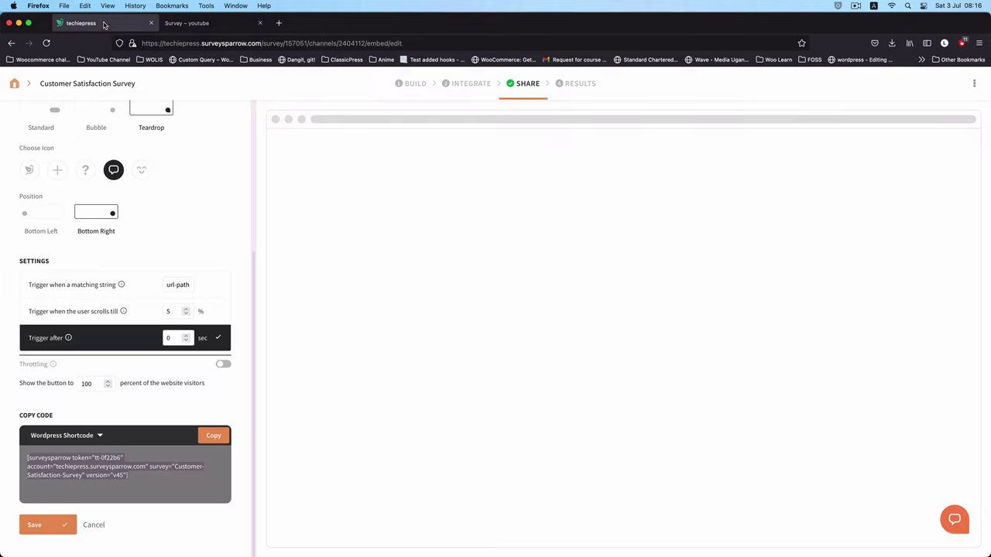
click(94, 437)
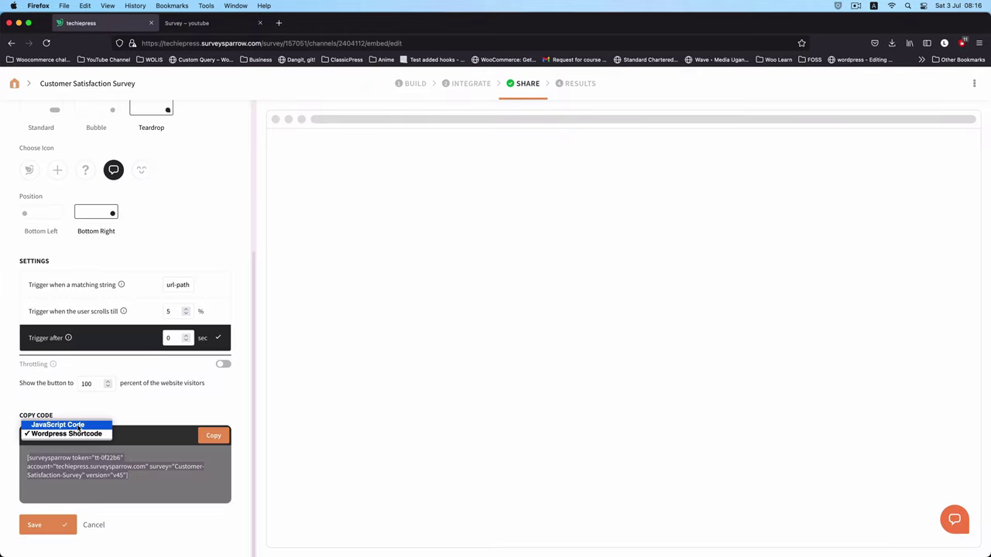
click(80, 427)
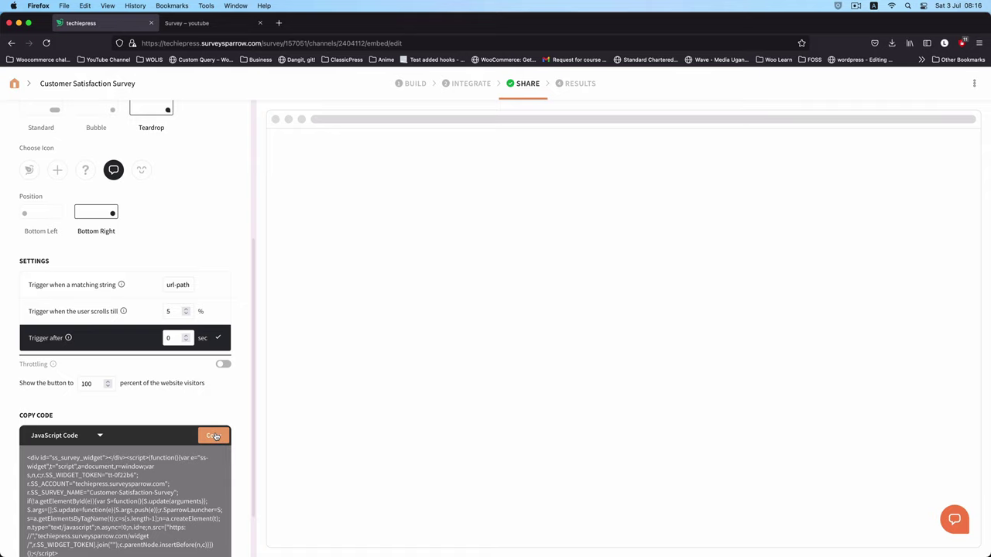
click(215, 437)
scroll(177, 414, down, 2)
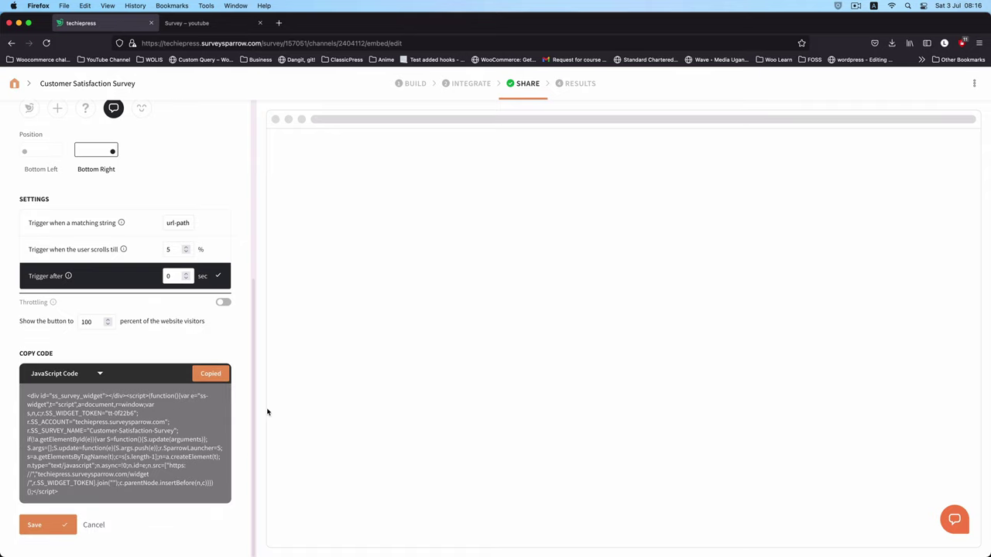
key(super+Tab)
key(super+Tab)
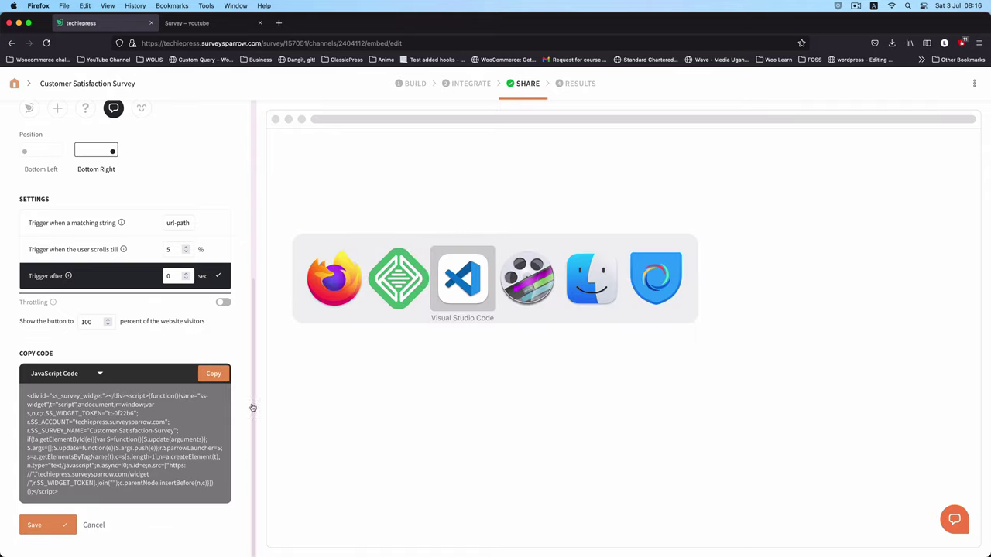
Open the youtube site's app/public folder in Visual Studio Code and trust its authors.
key(super+Tab)
key(super+Tab)
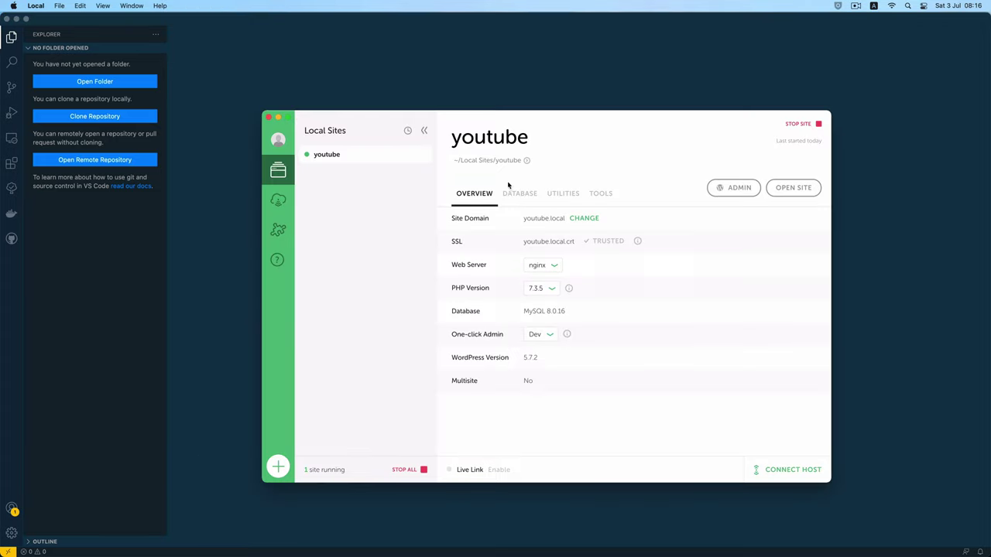
click(527, 161)
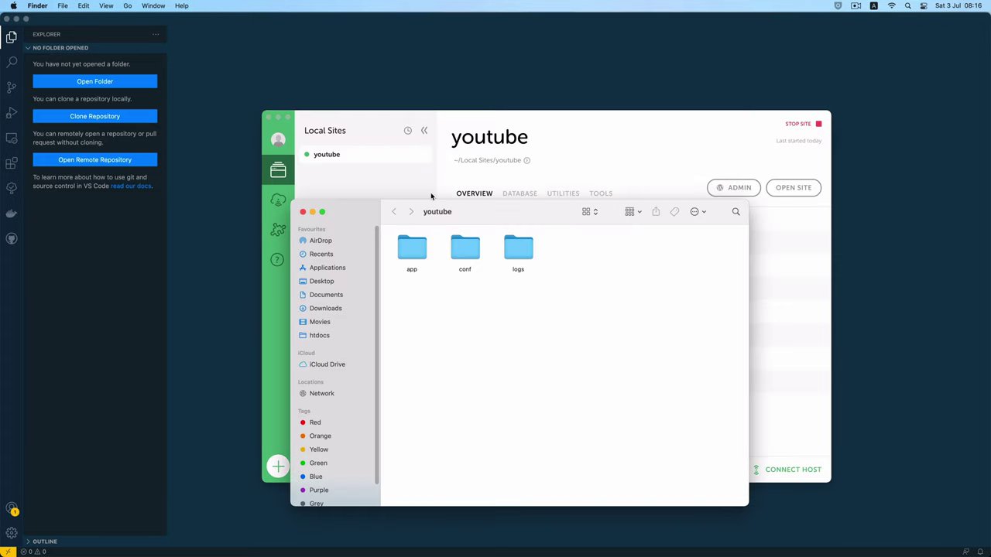
double_click(419, 248)
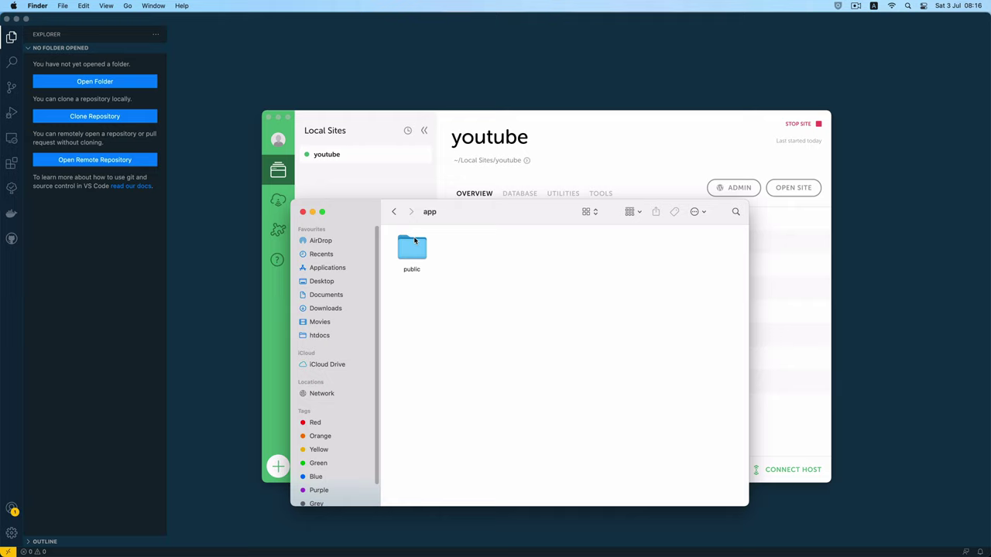
drag(416, 252, 101, 210)
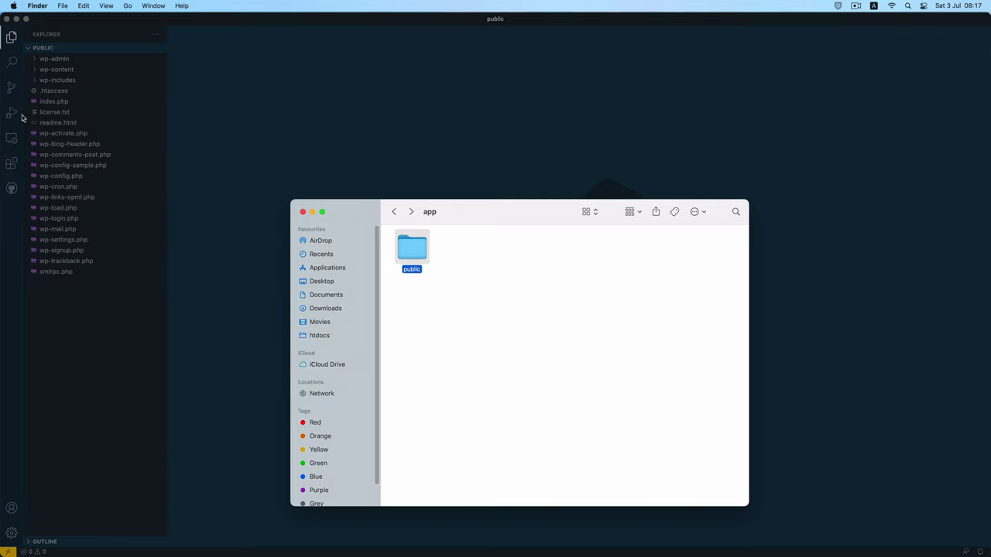
click(313, 213)
click(436, 350)
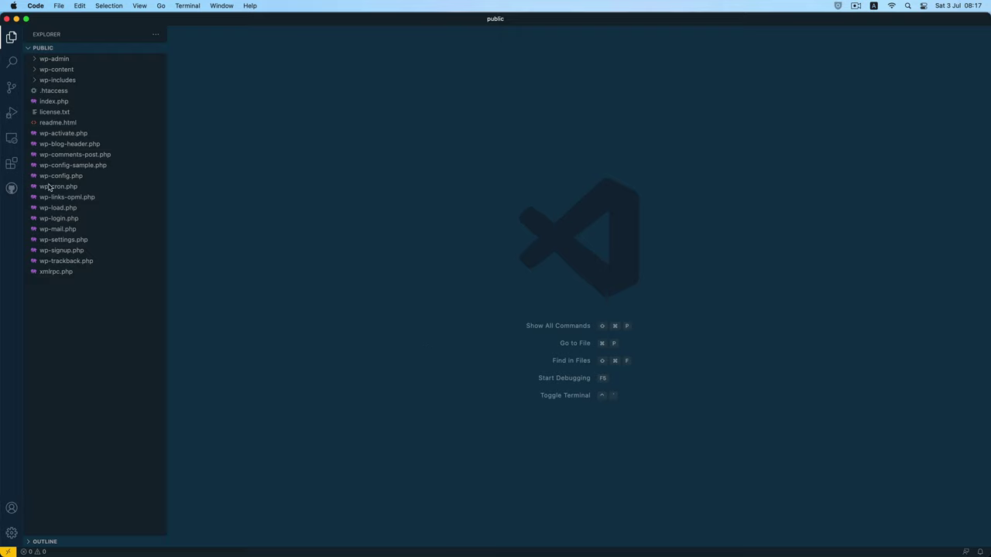
Create plugins/sparrow-survey-shortcode with an empty sparrow-survey-shortcode.php file inside.
click(34, 70)
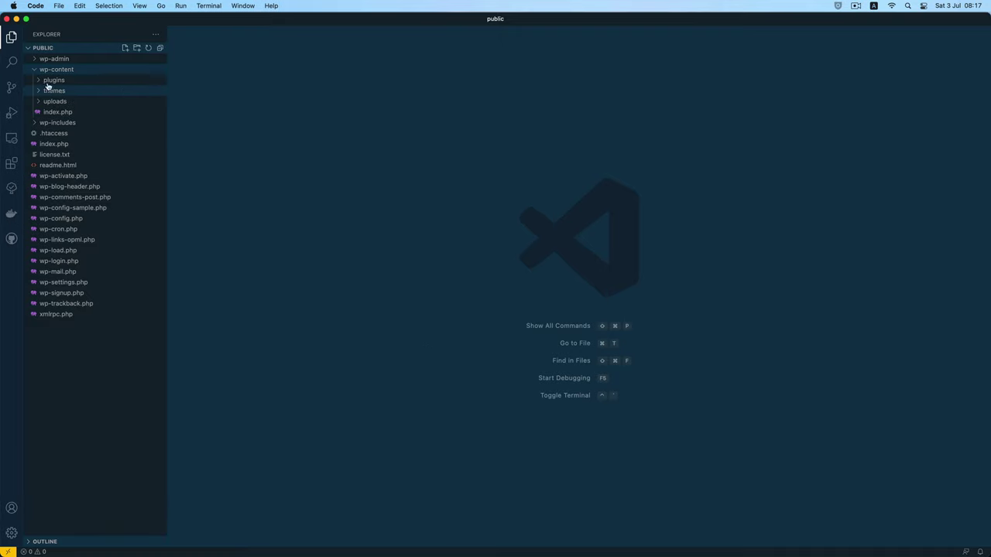
click(38, 82)
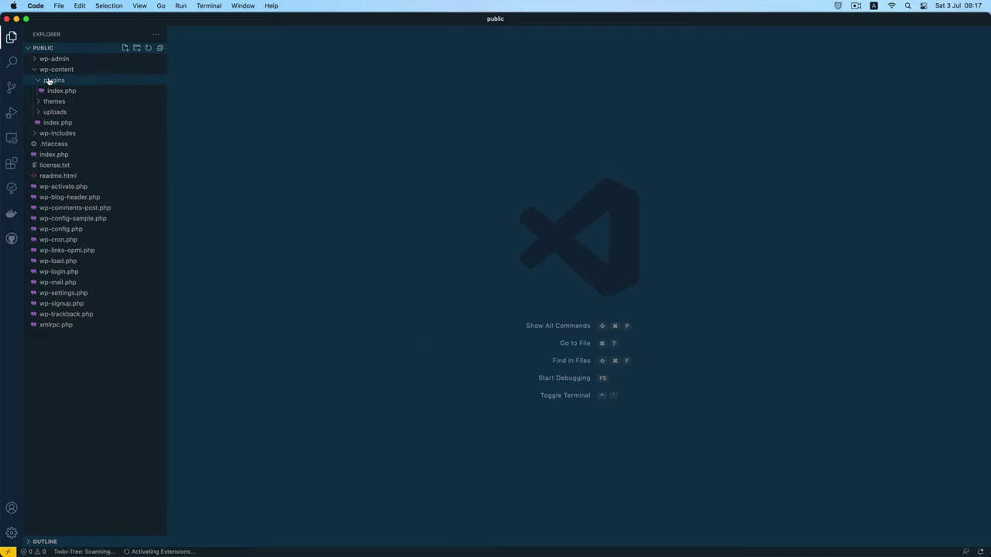
click(137, 48)
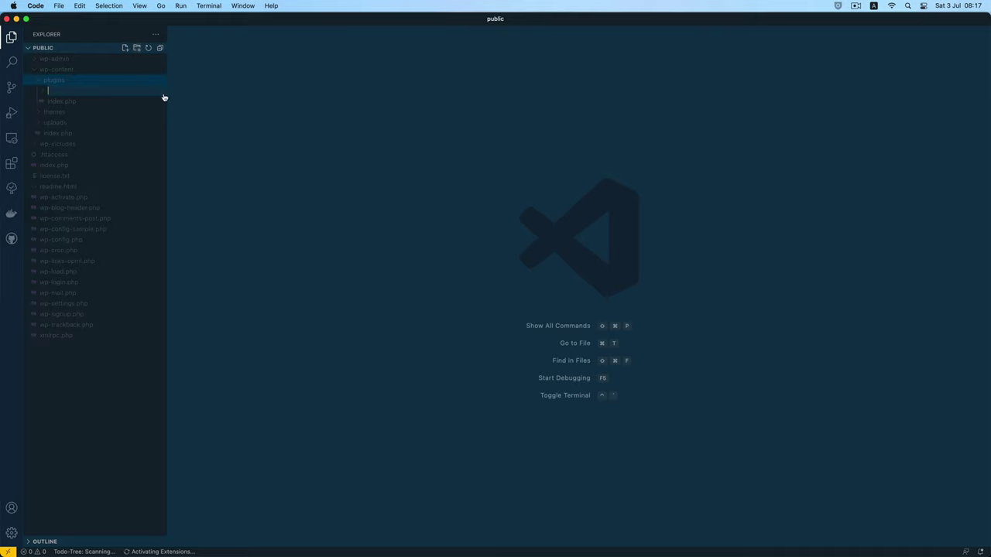
text(sparrow-survey-shortco)
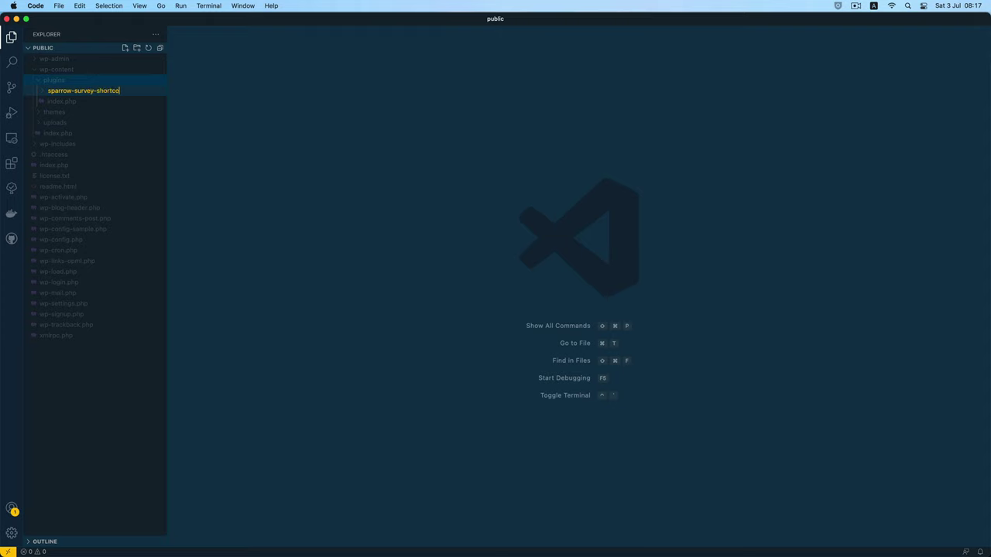
text(de)
key(Return)
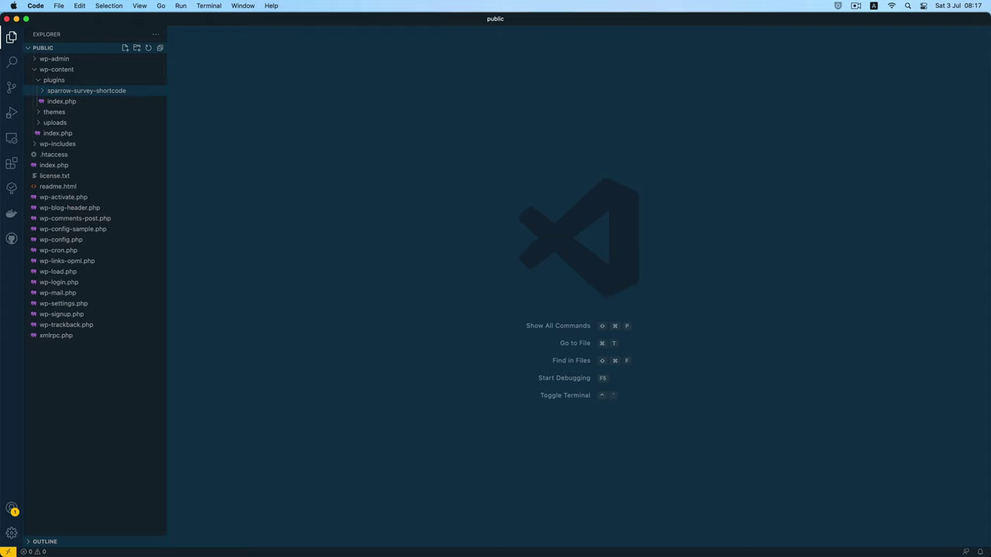
click(124, 48)
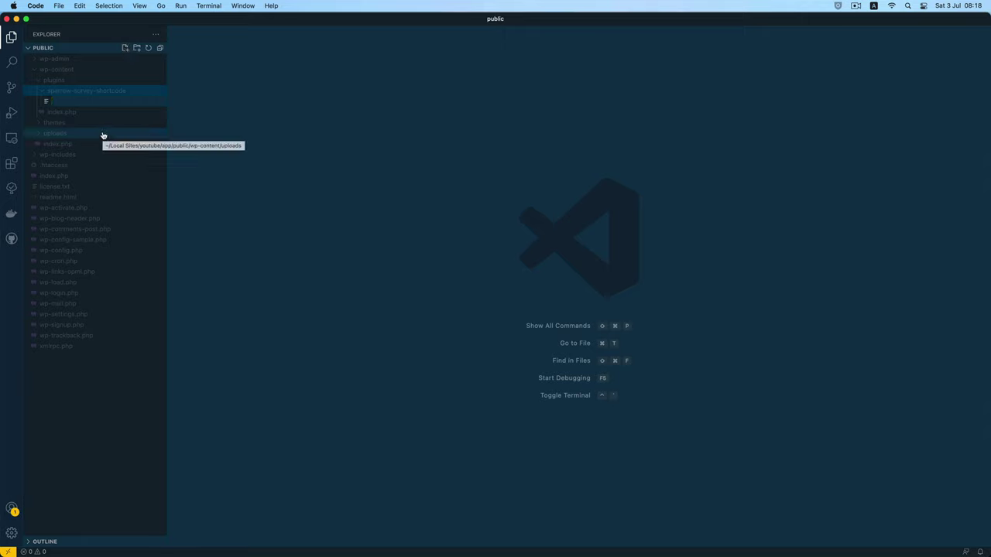
text(sp)
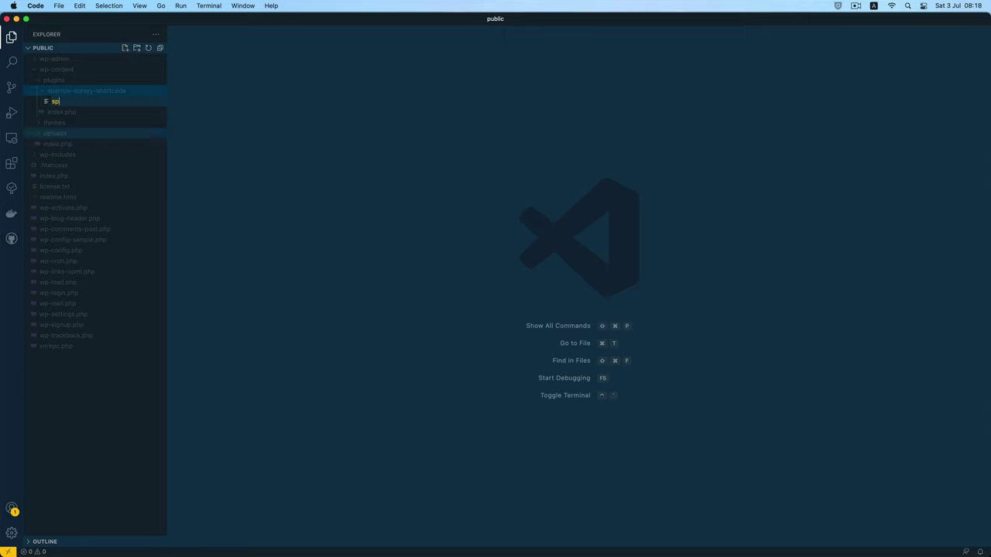
text(arrow-survey-shortcode.php)
key(Return)
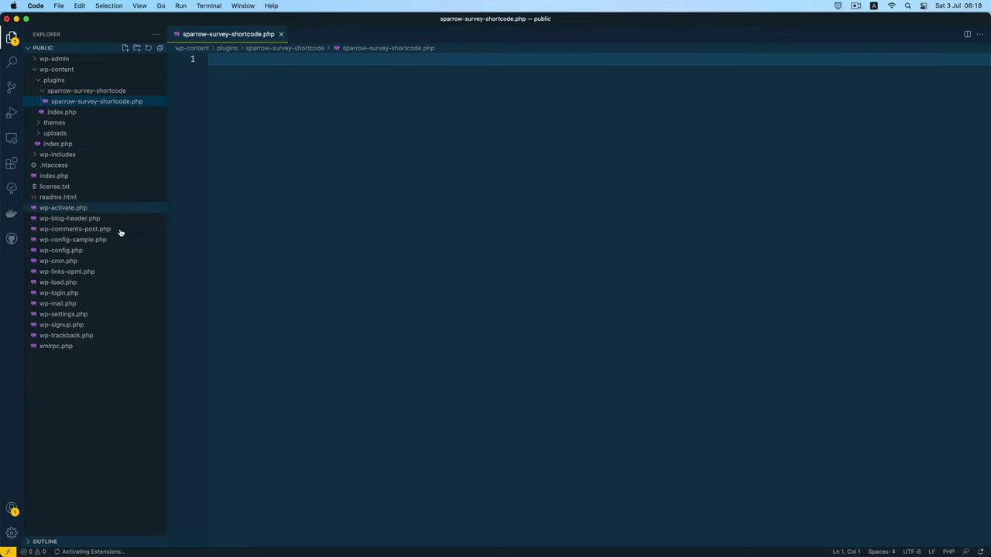
key(super+equal)
key(super+equal)
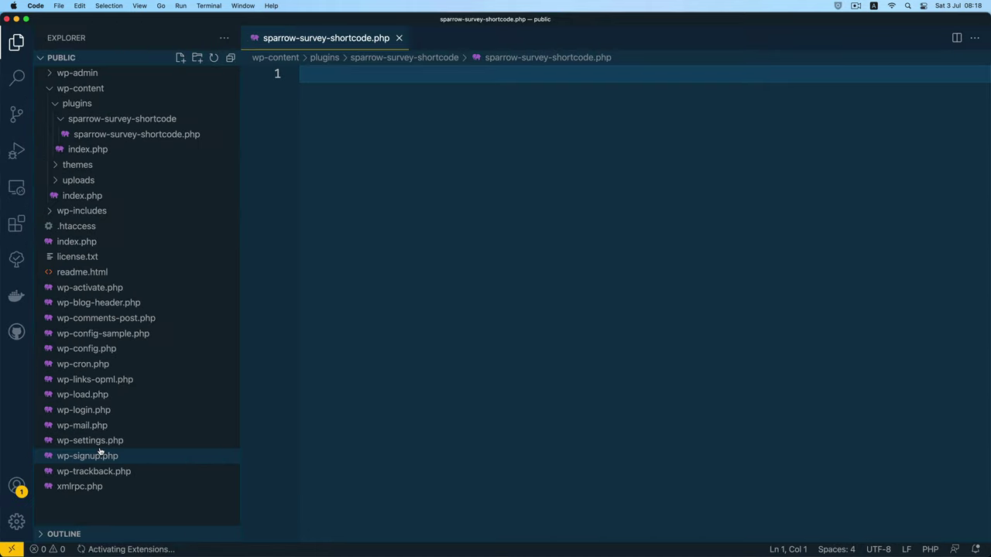
Start sparrow-survey-shortcode.php with <?php and expand the start snippet into a plugin header.
click(60, 122)
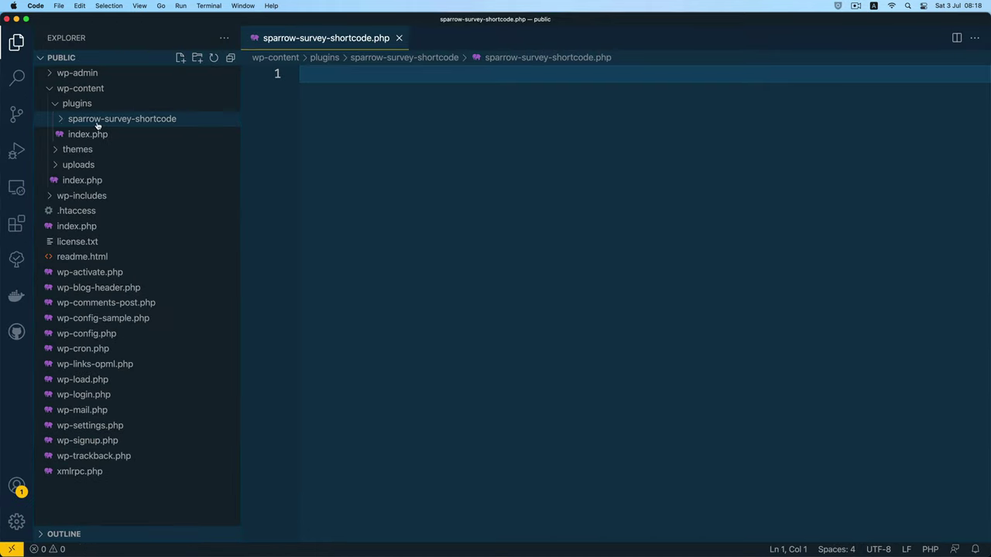
click(63, 121)
click(126, 137)
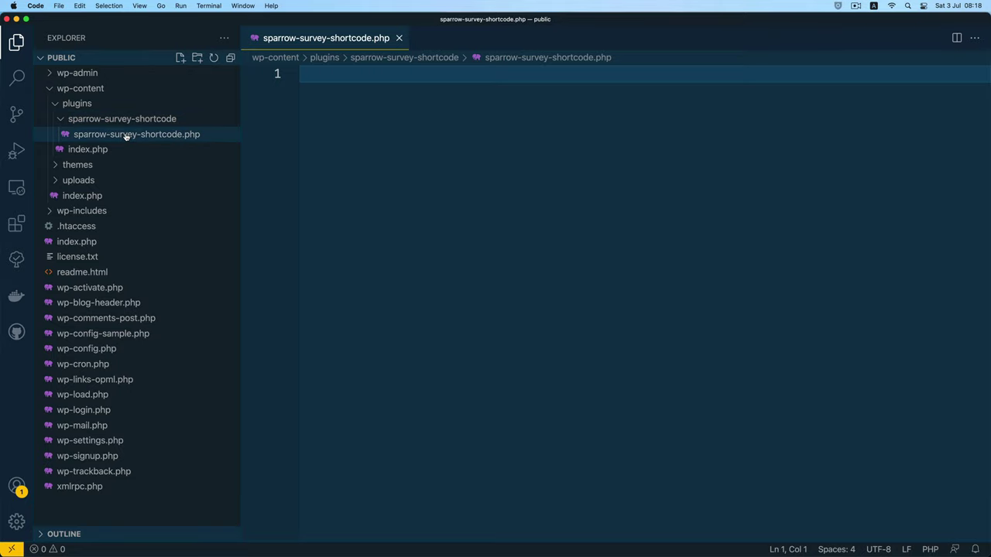
click(411, 100)
text(<?php)
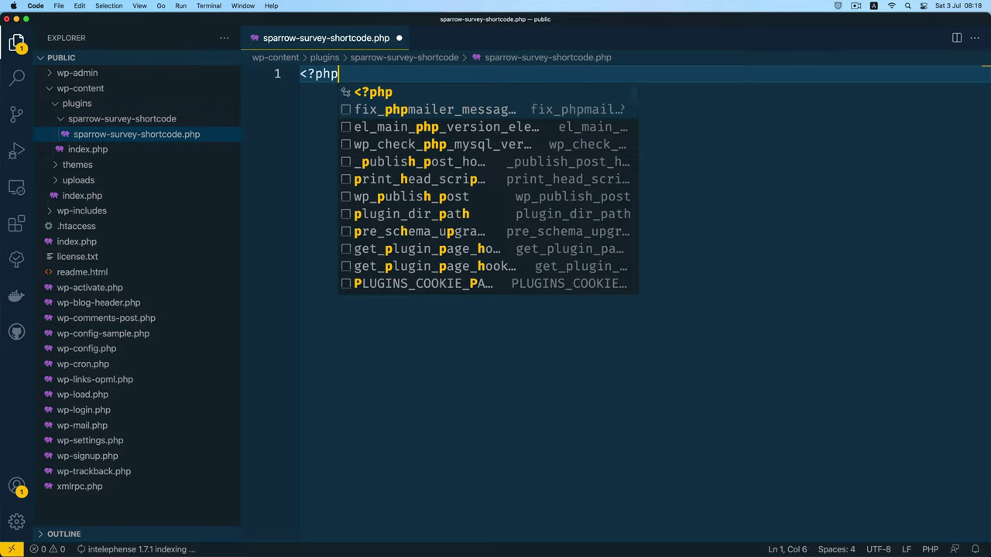
key(Escape)
key(Return)
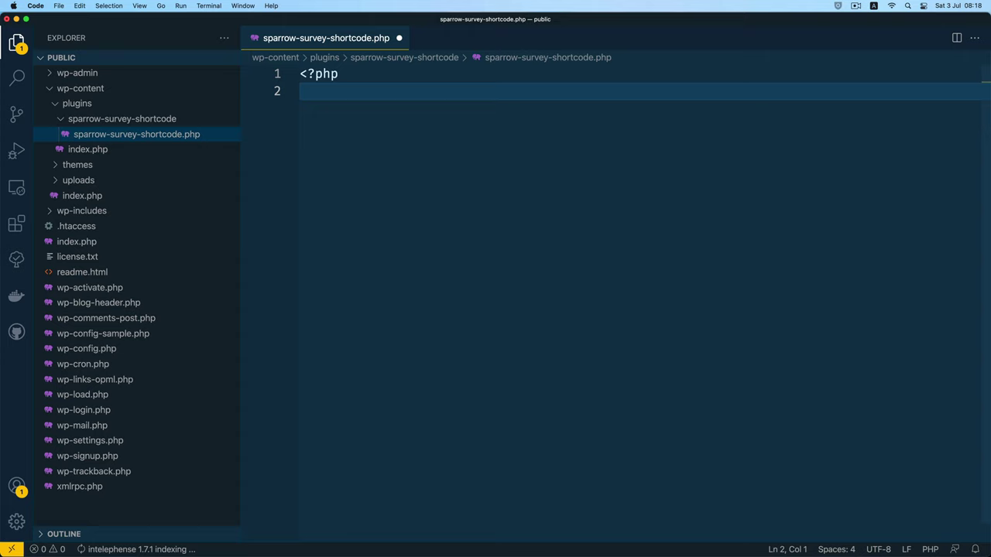
text(/)
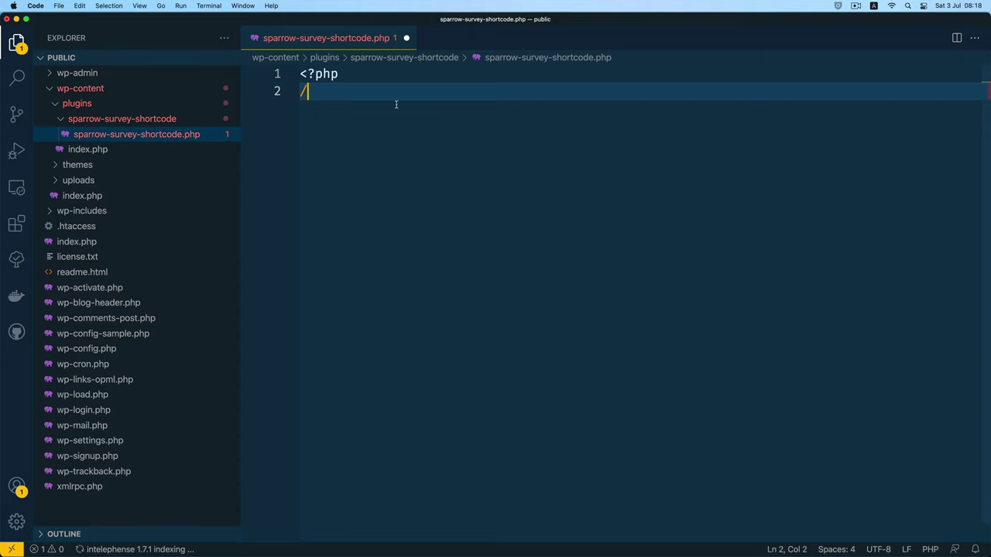
key(BackSpace)
text(star)
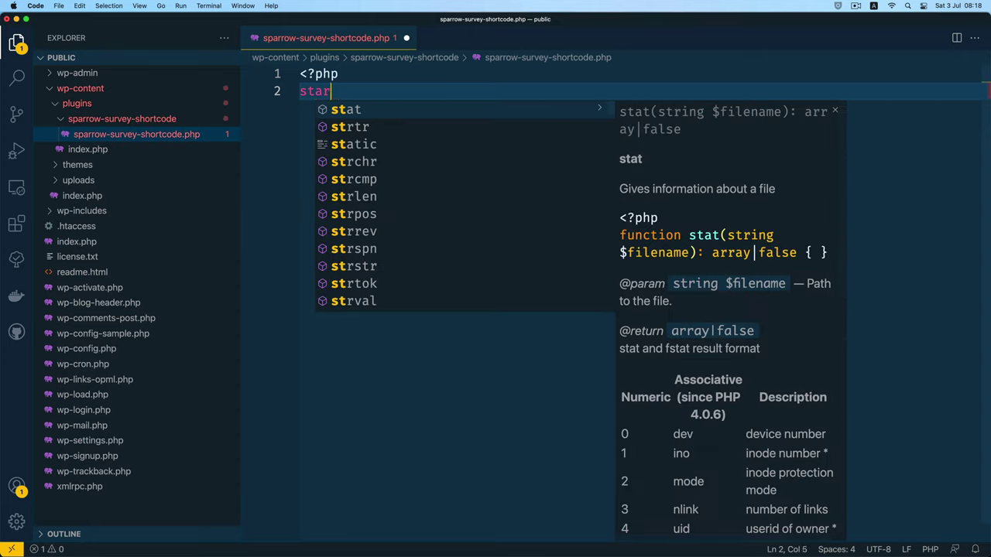
text(t)
key(Tab)
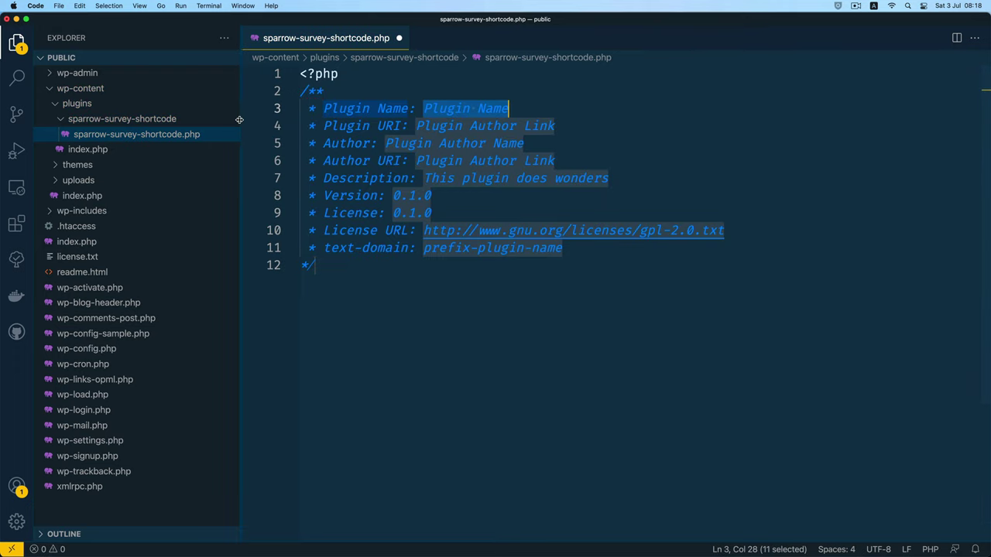
Narrow the file tree and view the ClassicPress snippets extension details.
drag(240, 123, 212, 127)
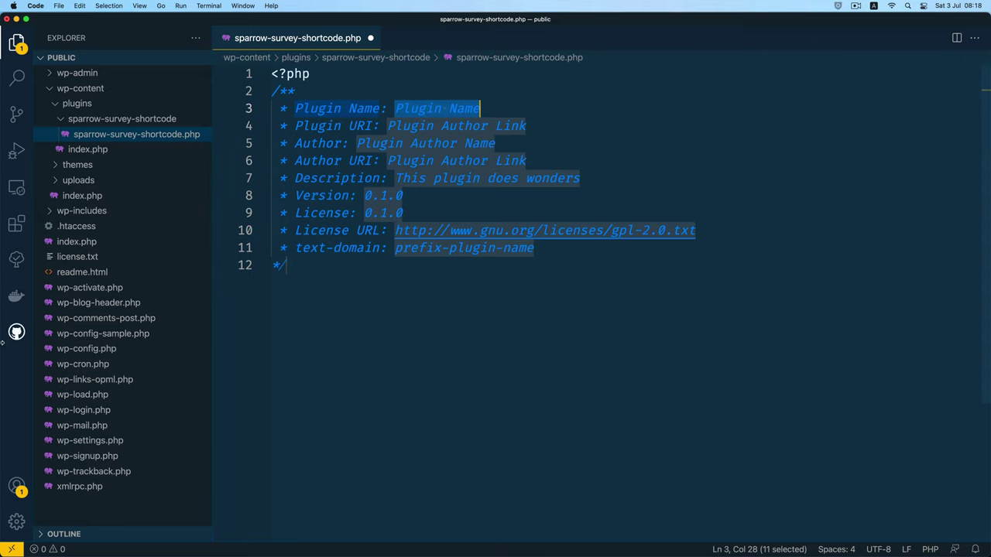
click(16, 225)
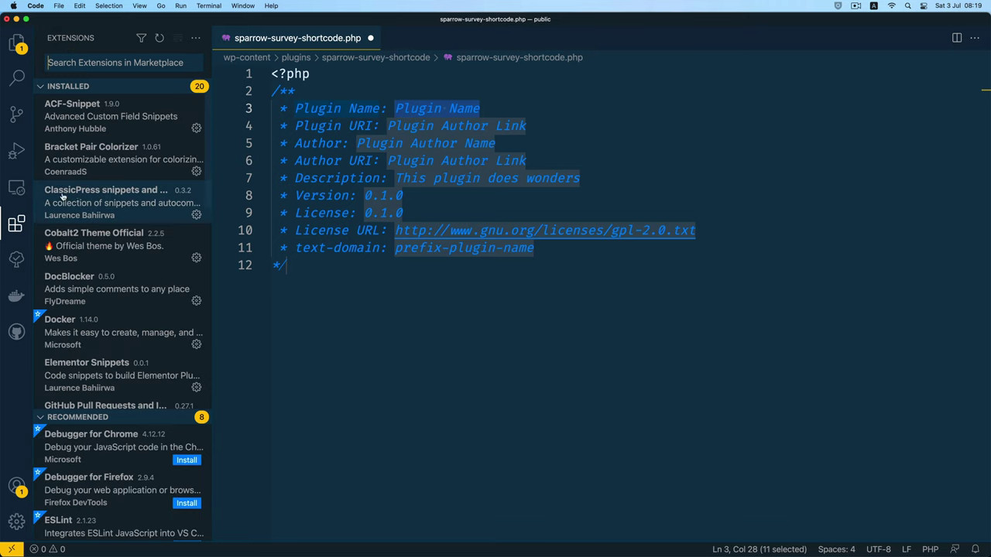
click(114, 195)
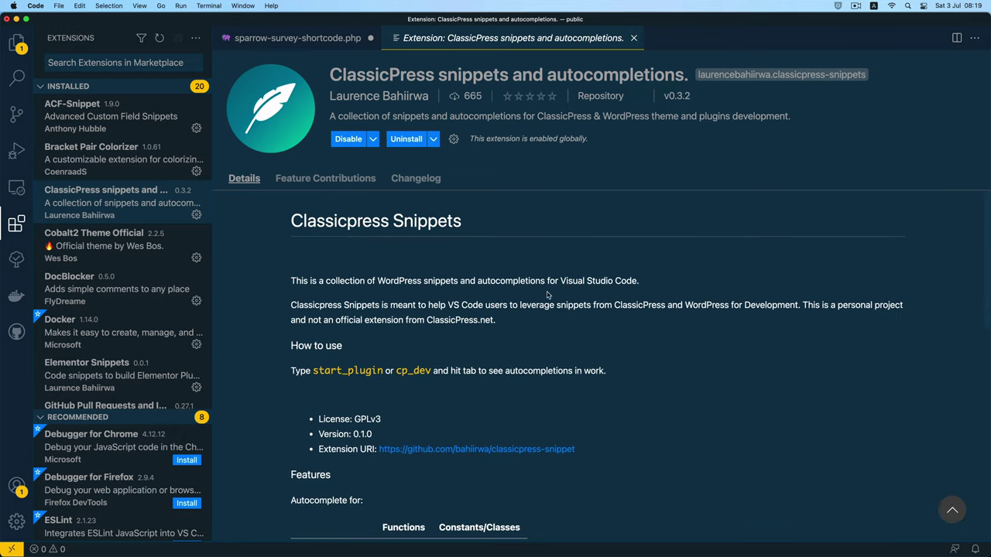
Back in the file, set Plugin Name to Sparrow Survey Shortcode.
click(633, 38)
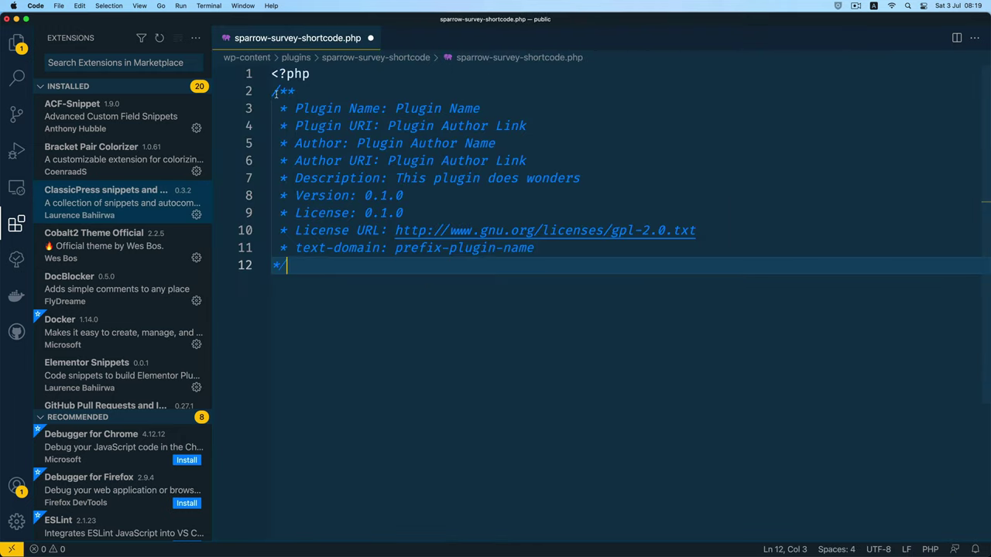
drag(271, 90, 286, 265)
click(286, 265)
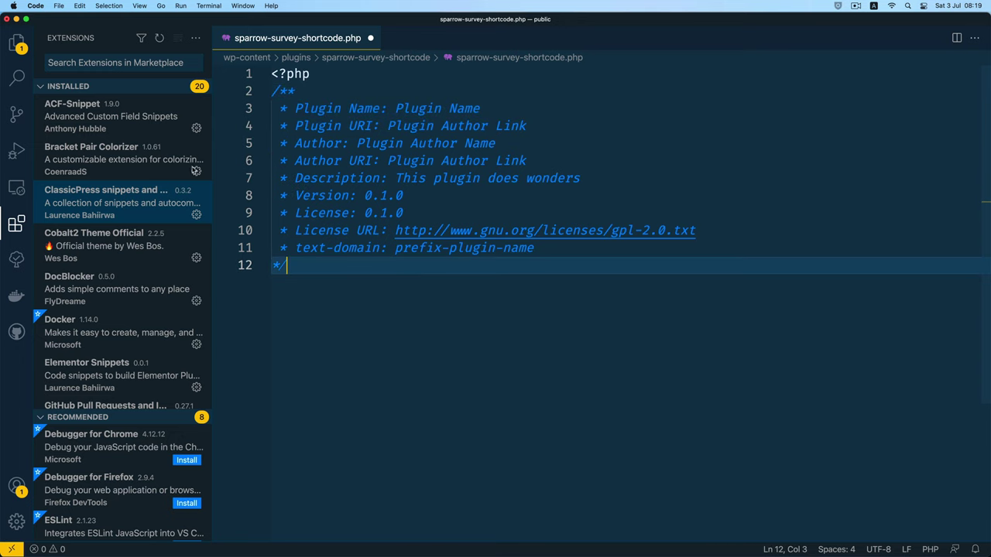
click(17, 44)
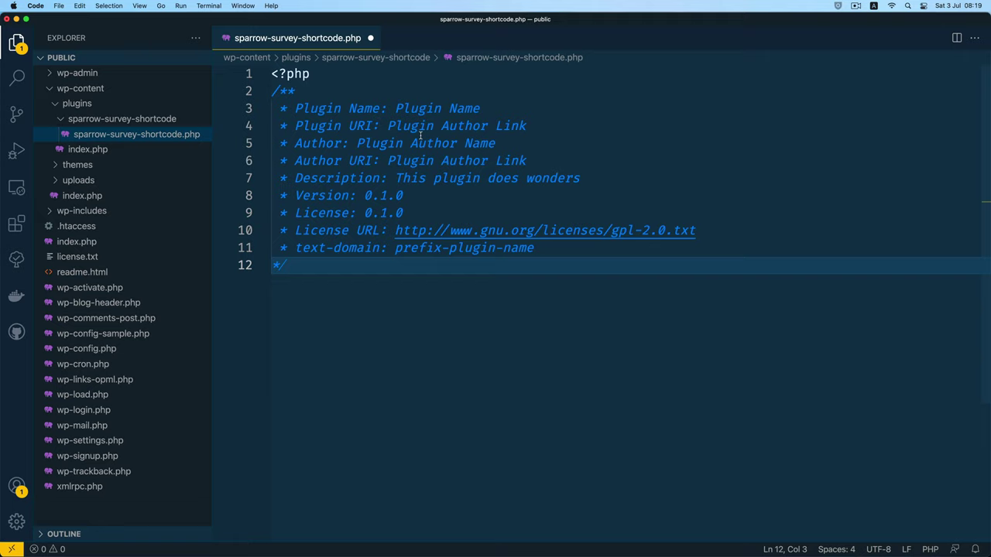
drag(394, 110, 494, 102)
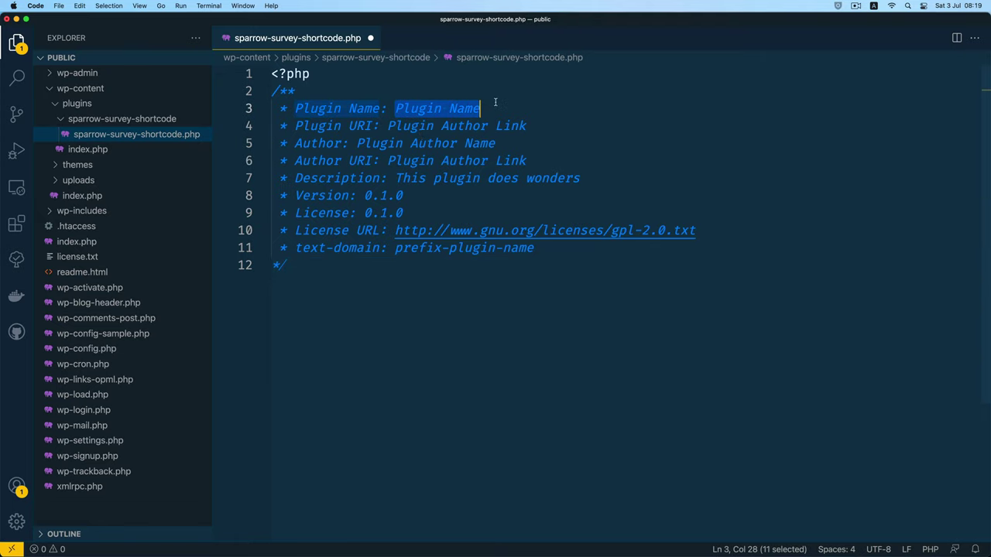
text(Sparrow )
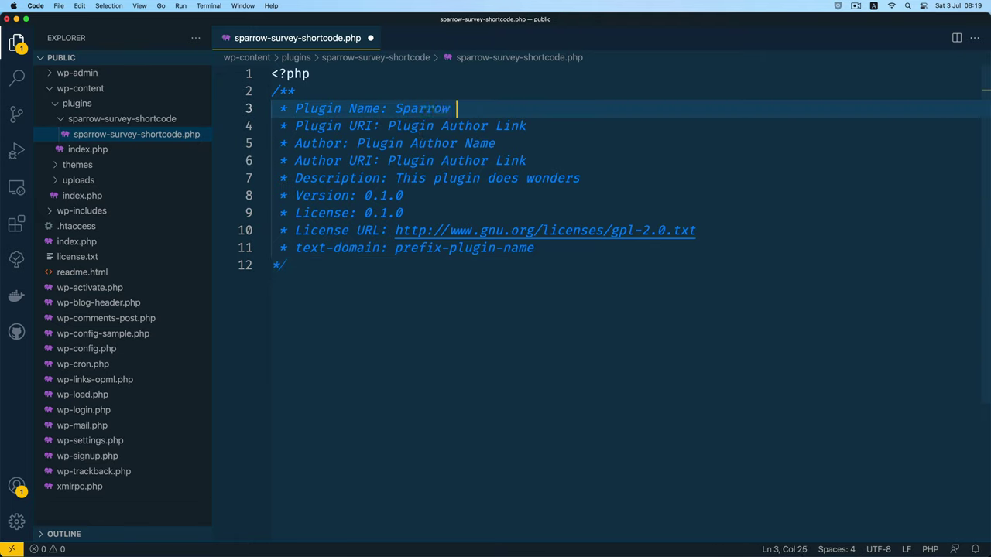
text(Survey Shortcode)
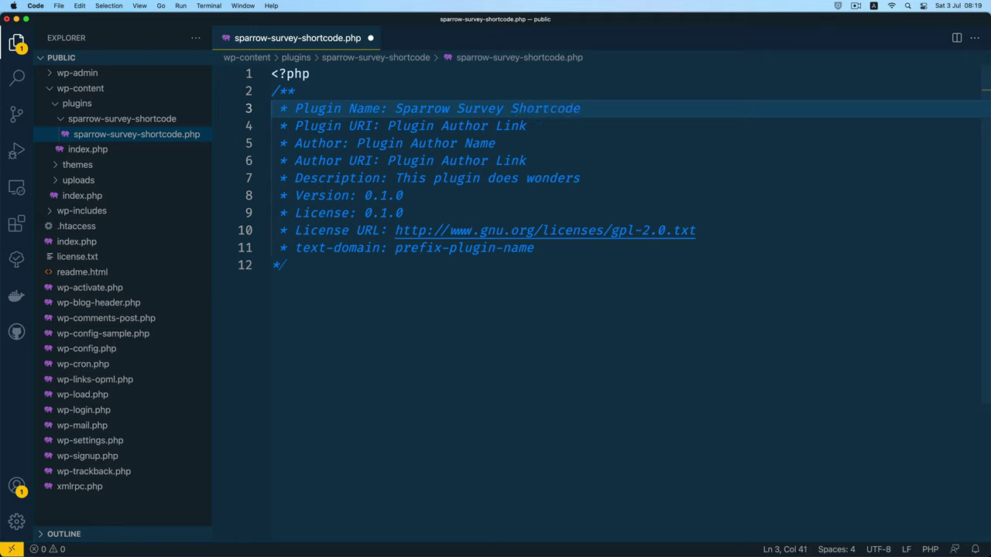
Fill both URI placeholders with the plugin's GitHub URL and set the author to TechiePress.
drag(387, 126, 552, 121)
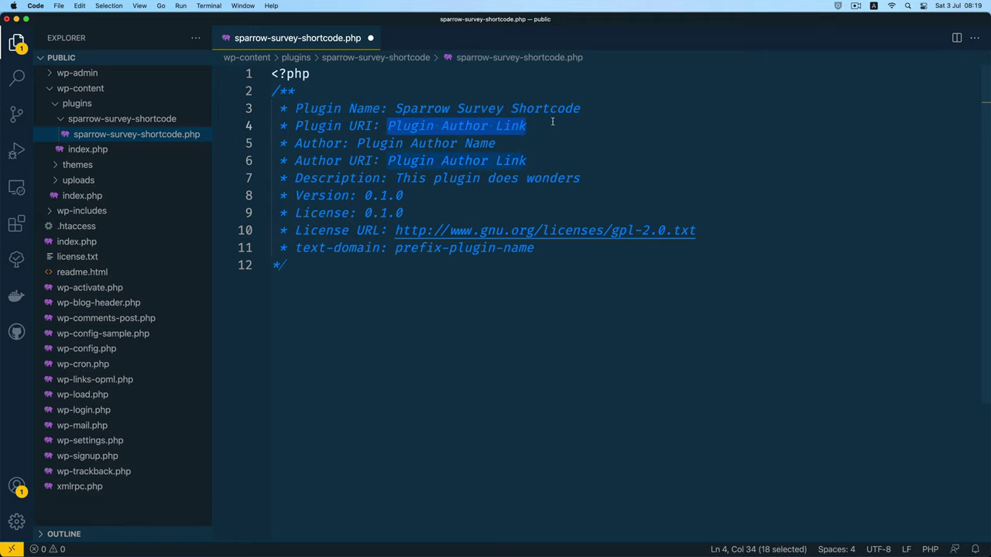
key(super+d)
text(https://)
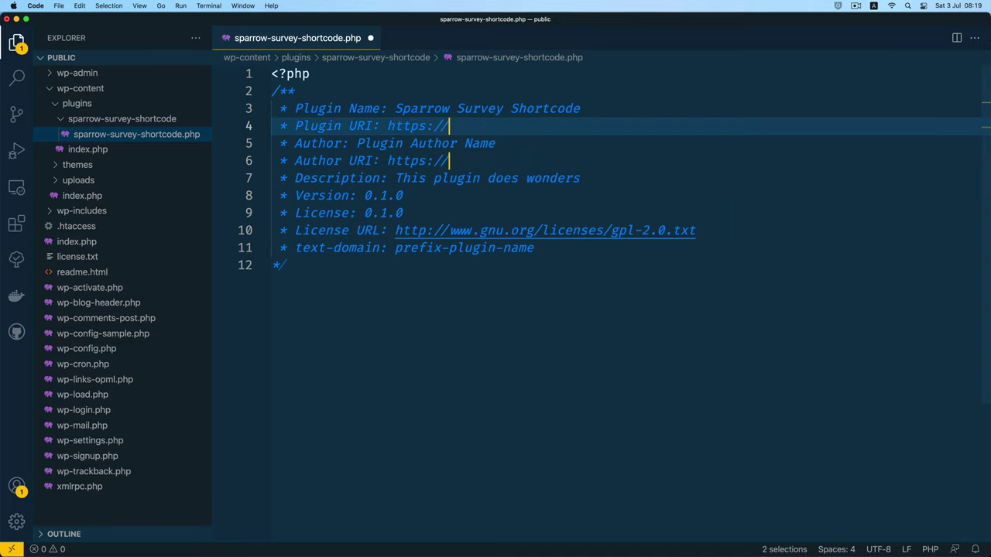
text(gi)
key(Tab)
text(rvey)
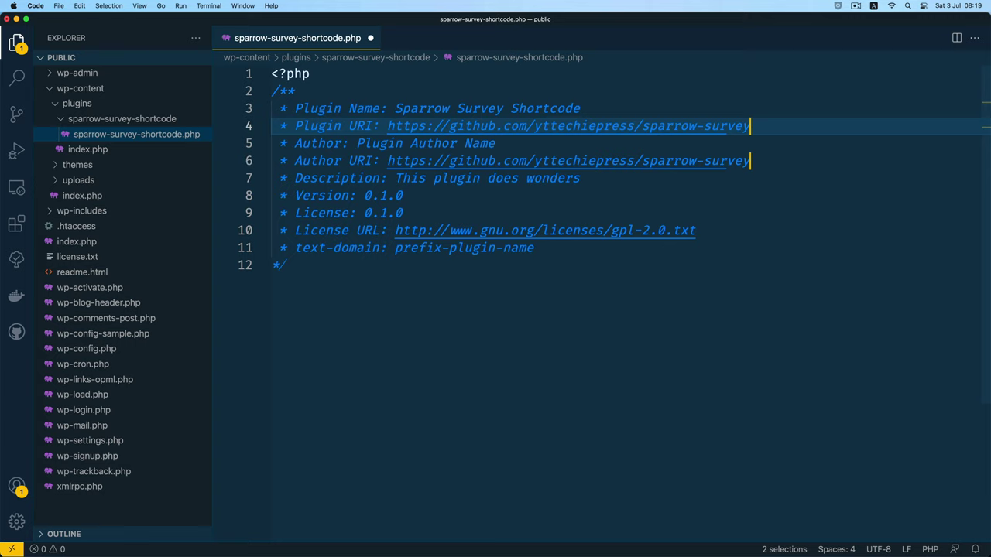
text(-shortcode)
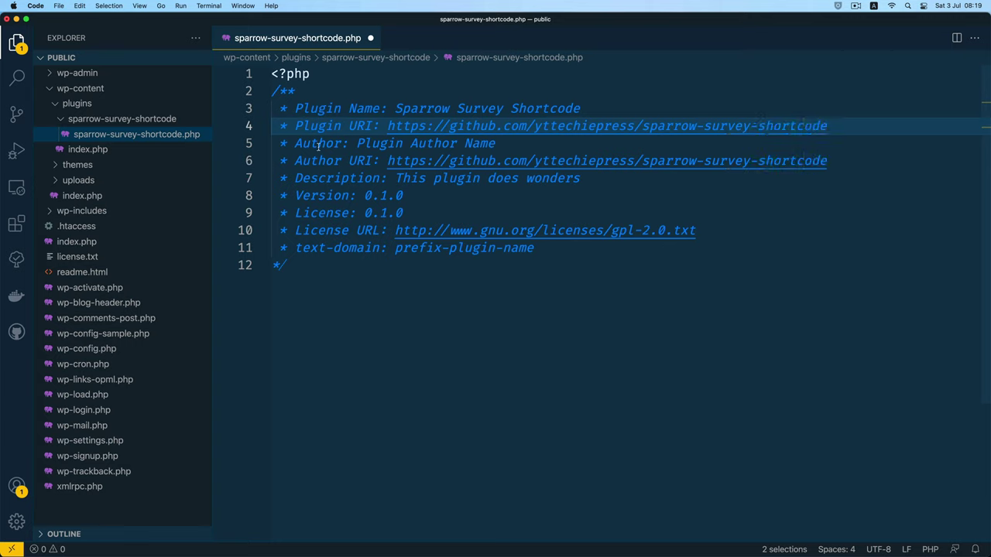
drag(357, 143, 518, 144)
key(BackSpace)
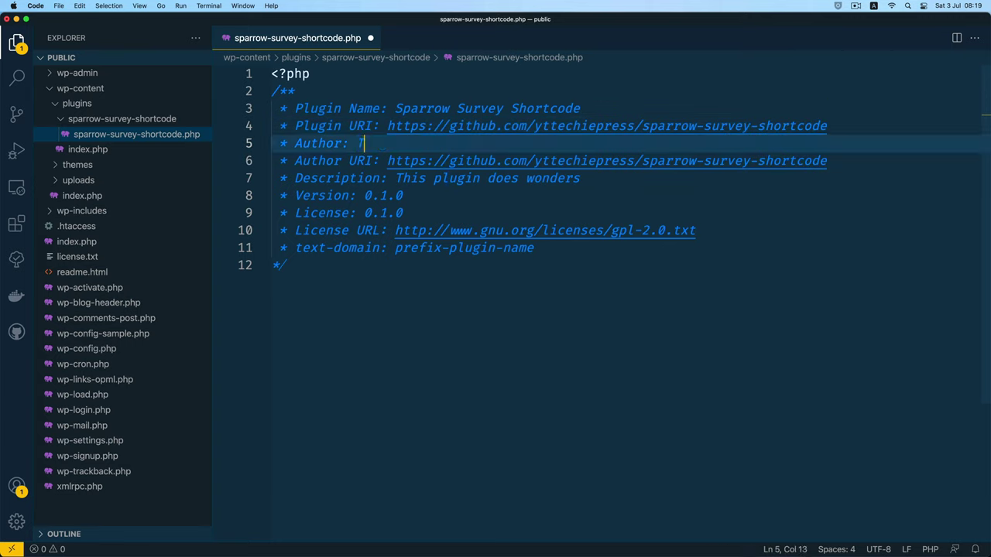
text(TechiePress)
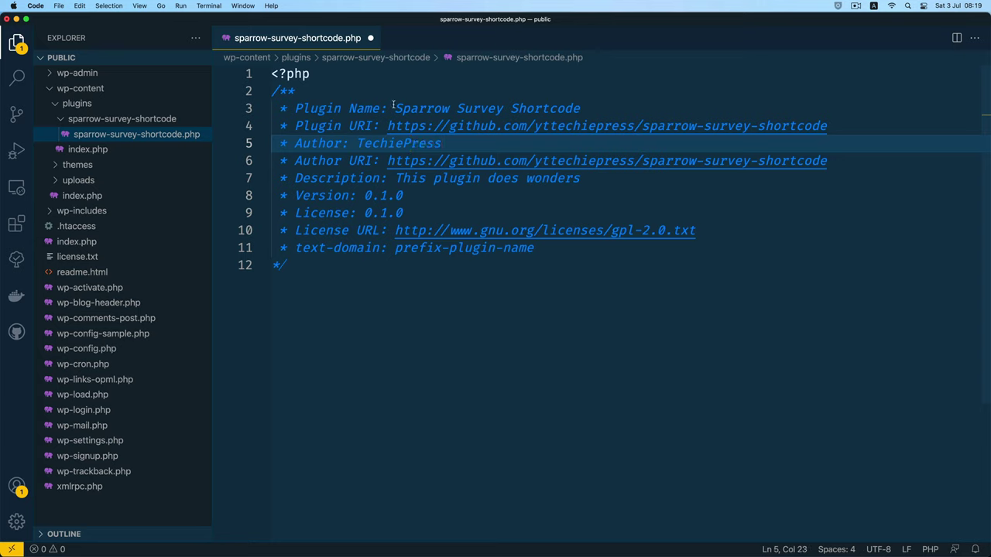
Set Description to Sparrow Survey Shortcode, License to GPL2, text-domain to sparrow-survey-shortcode, and save.
drag(395, 109, 582, 108)
key(super+c)
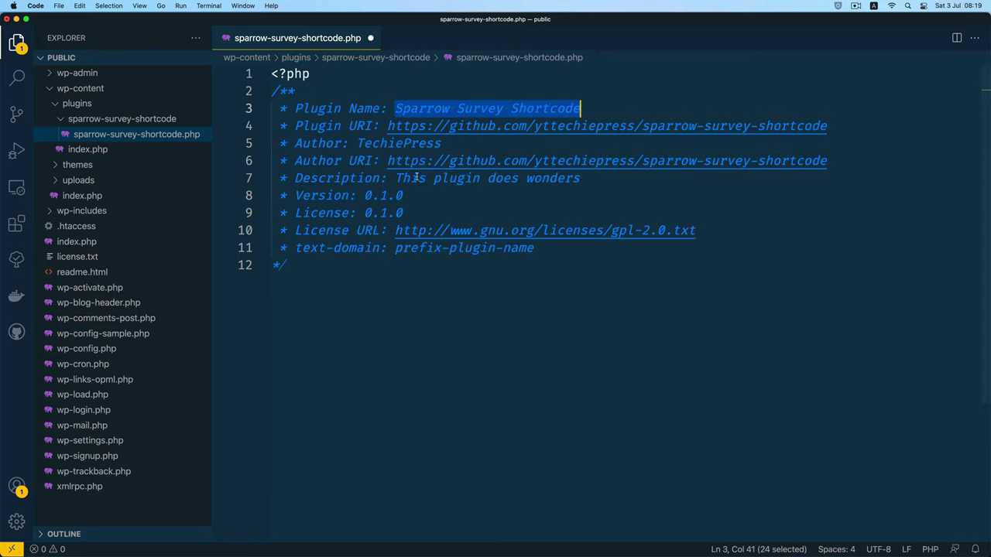
drag(396, 178, 581, 178)
key(super+v)
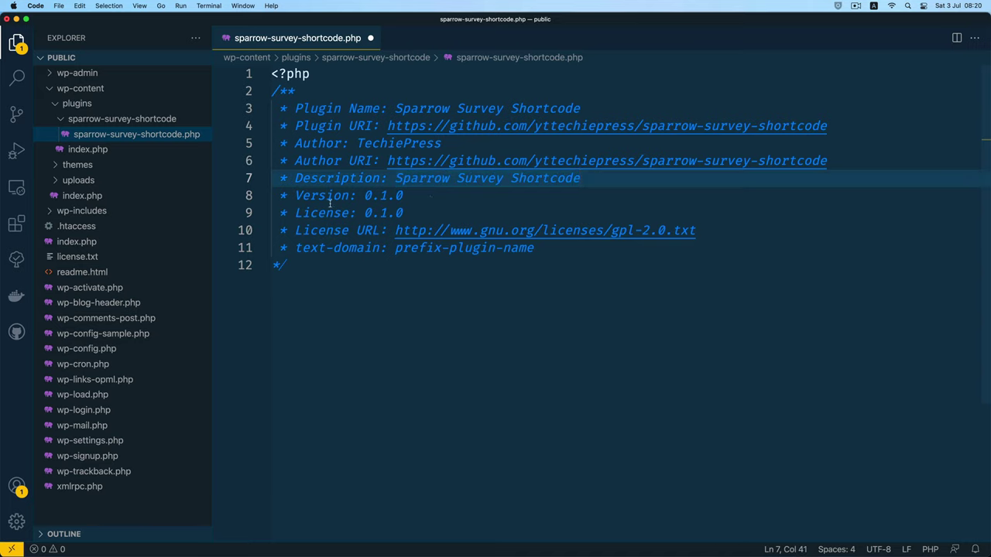
drag(404, 213, 356, 214)
text(GPL2)
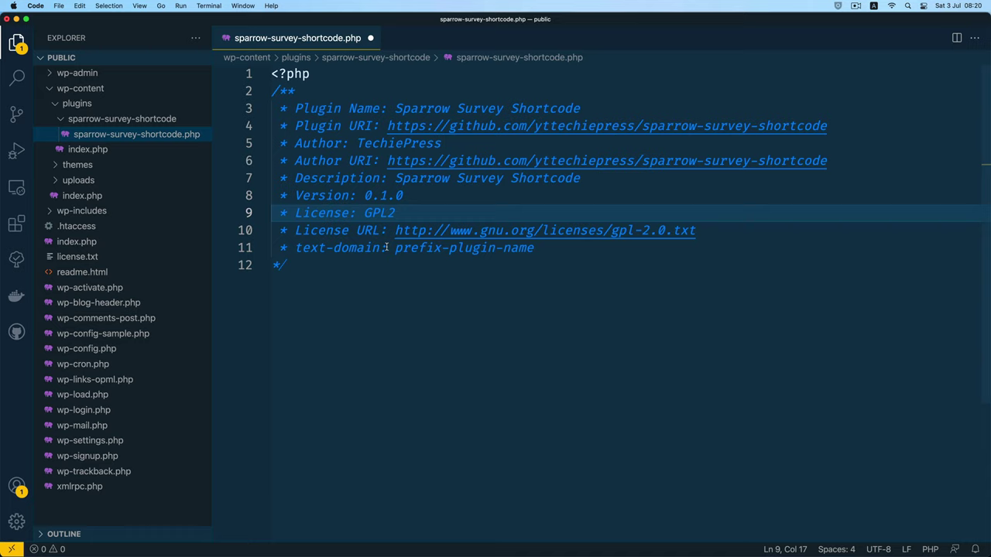
drag(827, 126, 642, 126)
key(super+c)
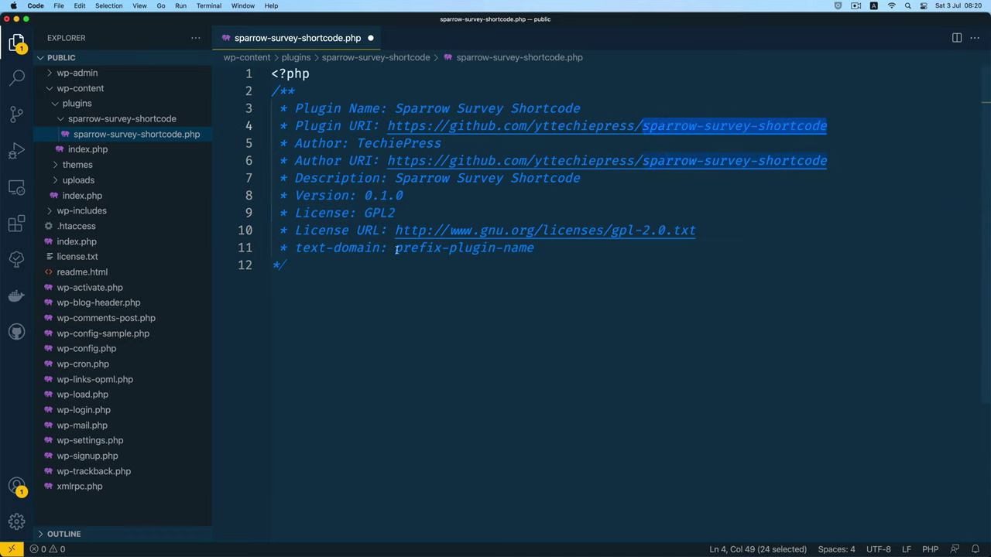
drag(395, 248, 565, 250)
key(super+v)
click(485, 344)
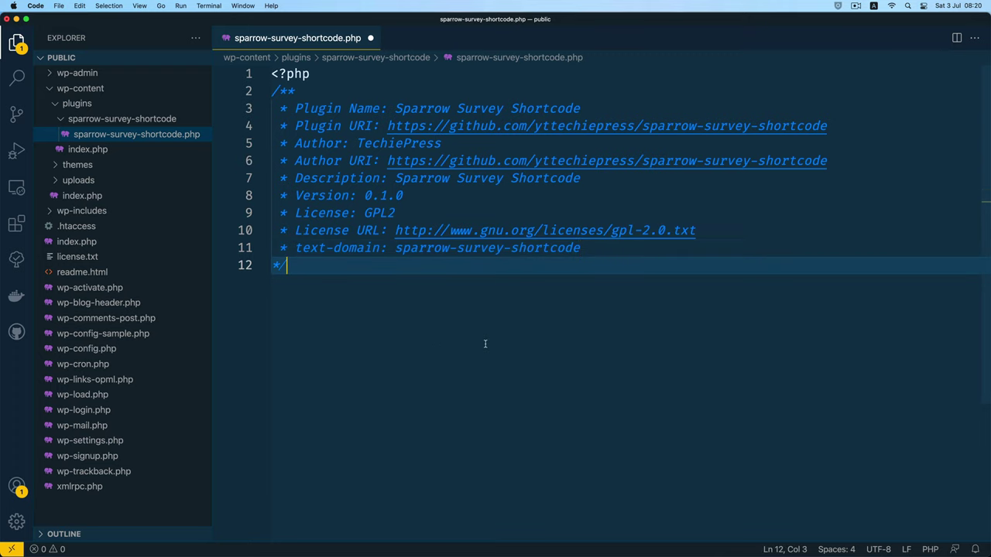
key(super+s)
Add defined( 'ABSPATH' ) or die( 'No entry' ); on line 14 and save the plugin file.
key(Return)
key(Return)
text(definedefine)
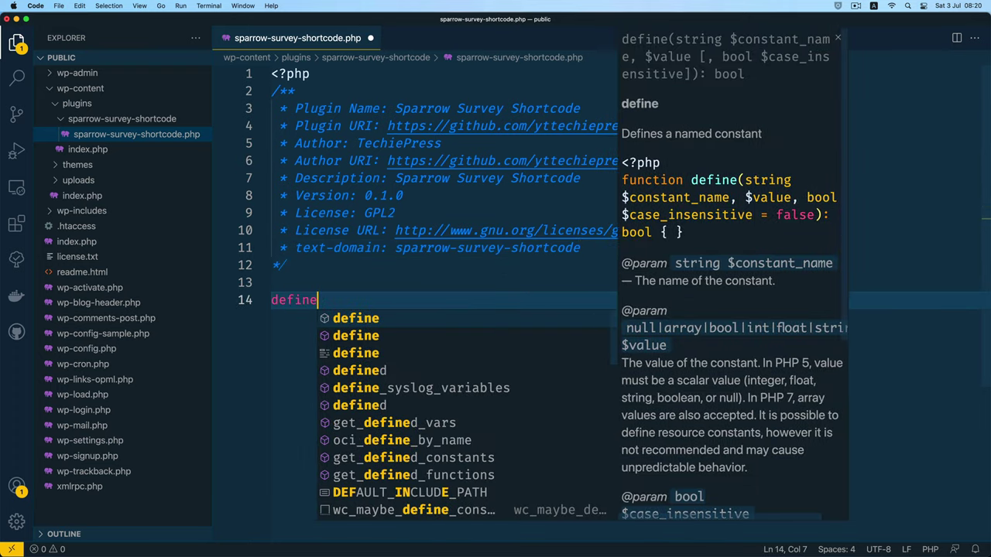
text(d()
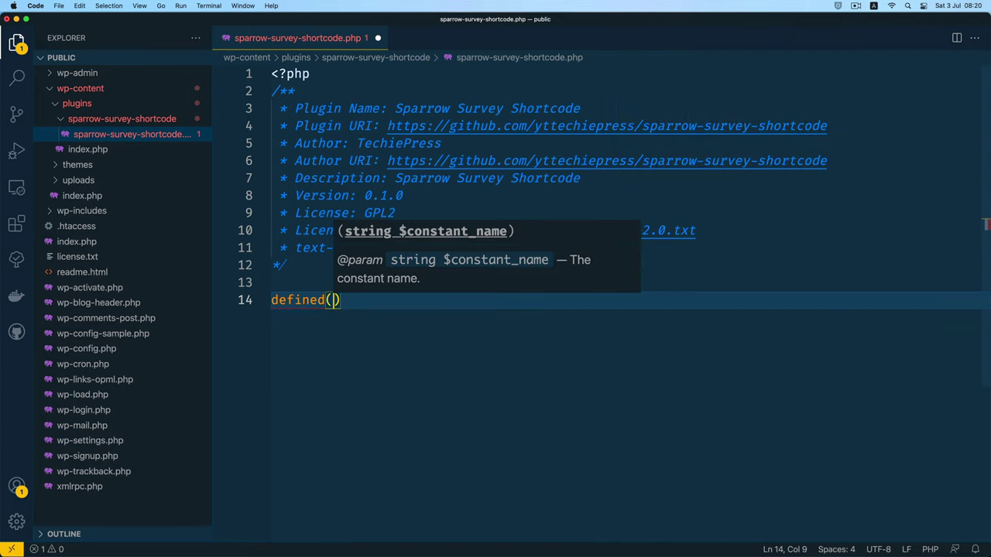
text( '')
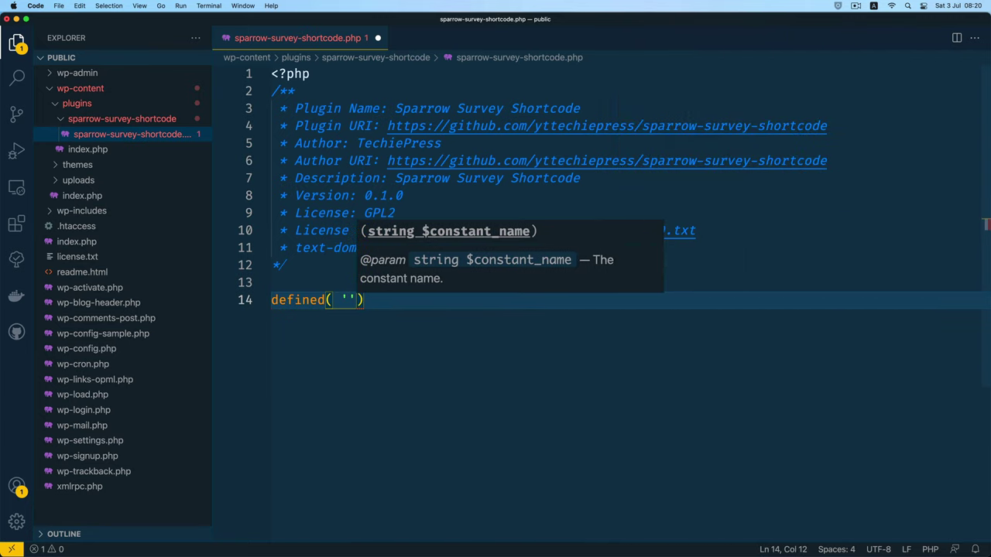
text(ABSPATH)
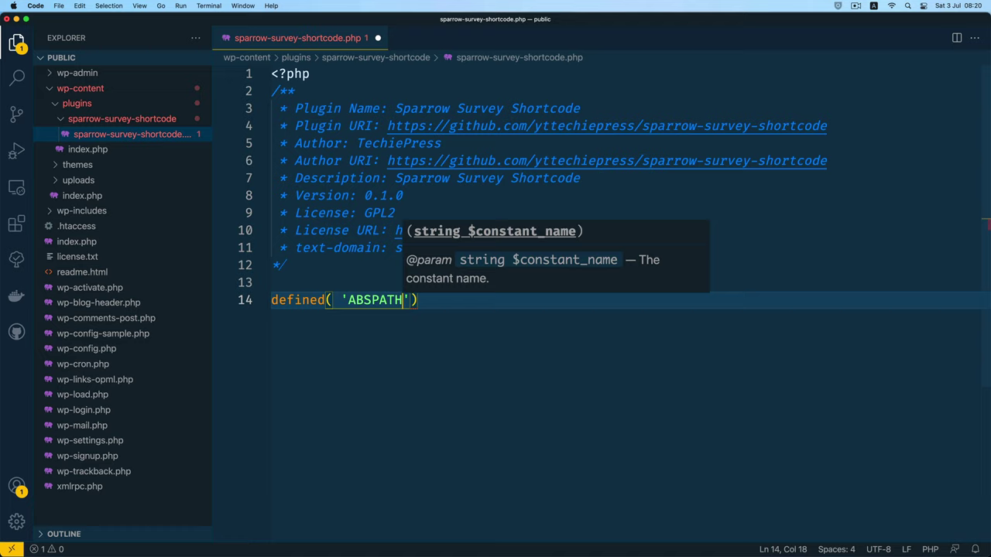
text(' ))
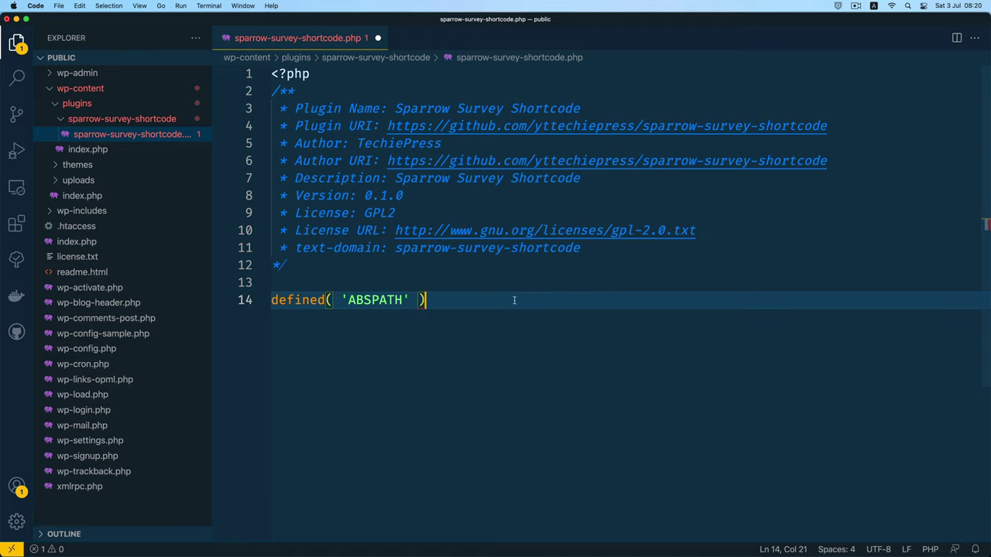
text( or)
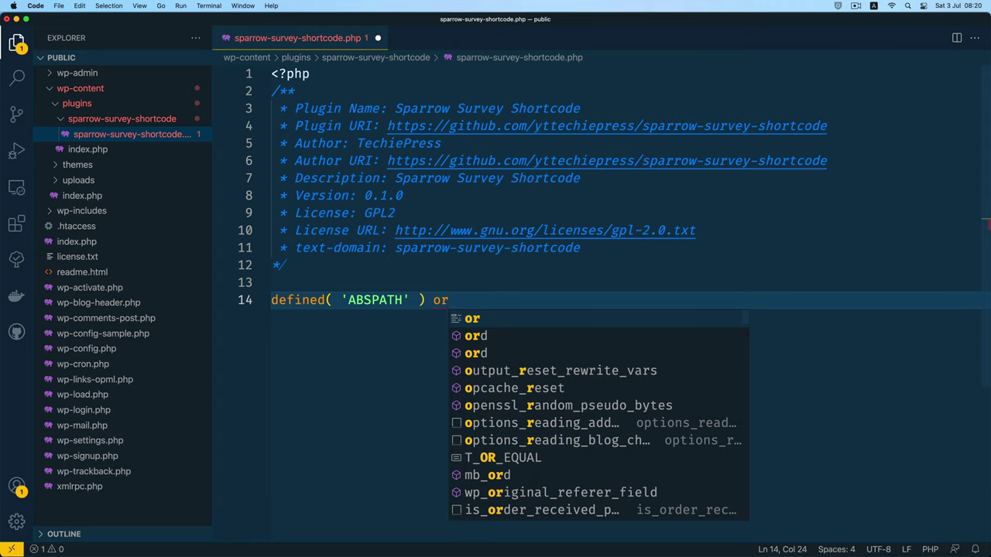
text( die)
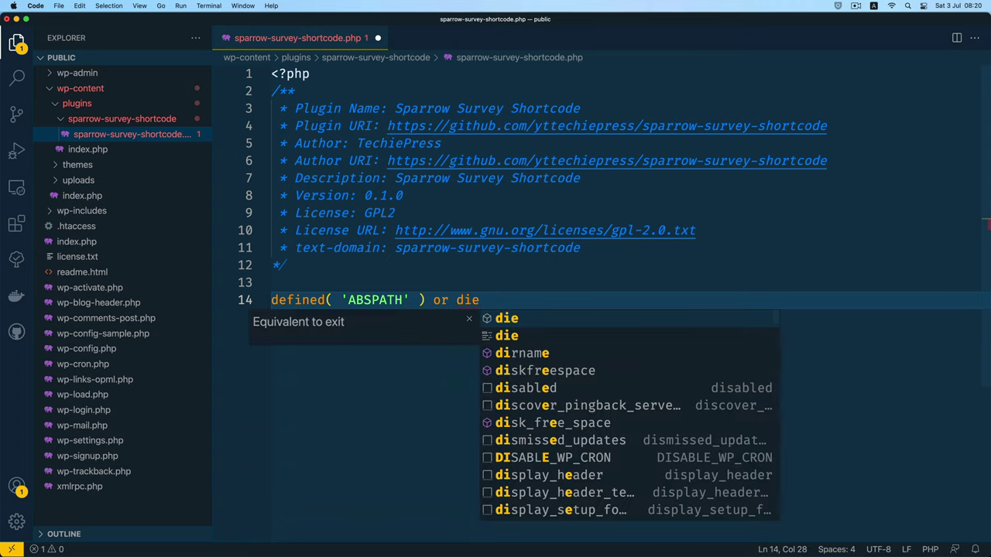
text(();)
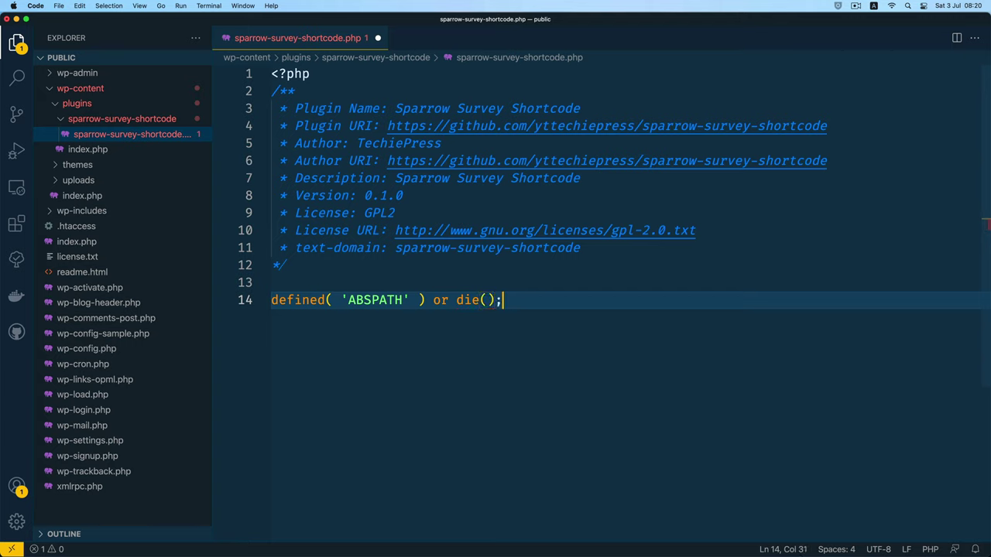
key(Left)
key(Left)
text(')
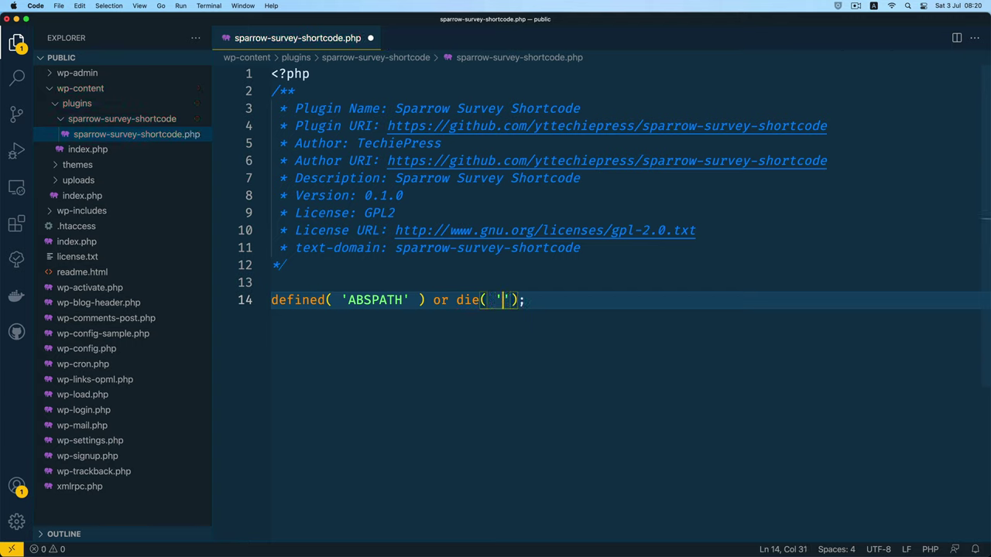
text(No entry)
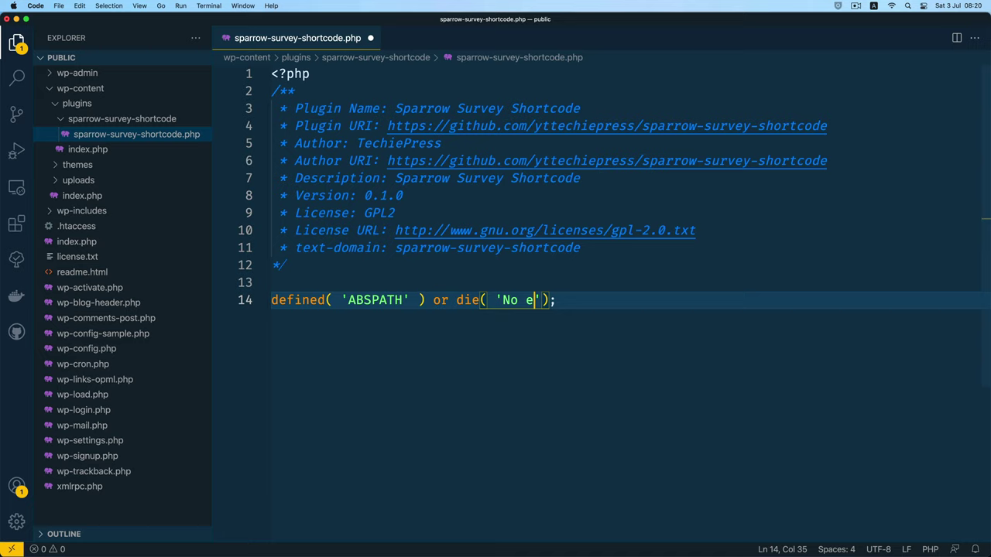
text(')
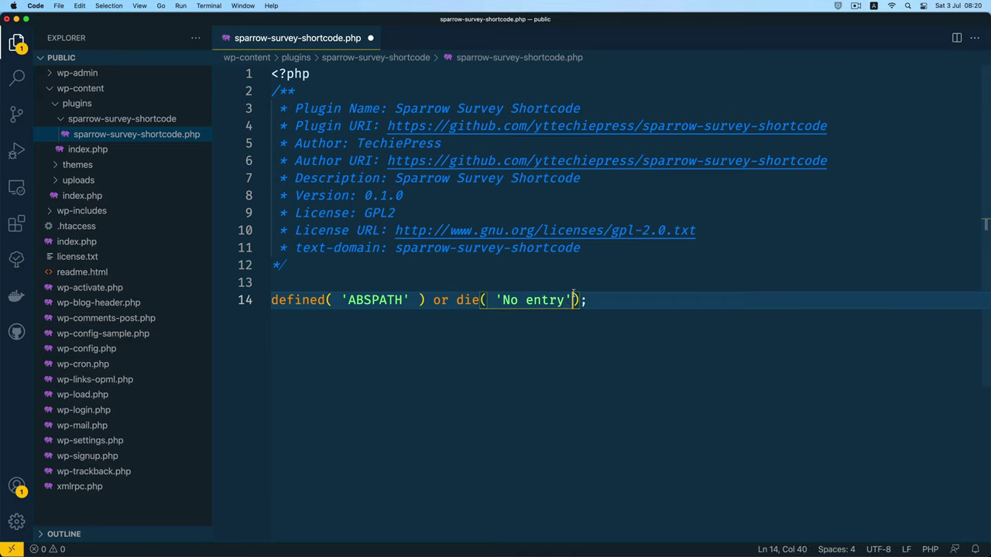
click(644, 299)
key(super+s)
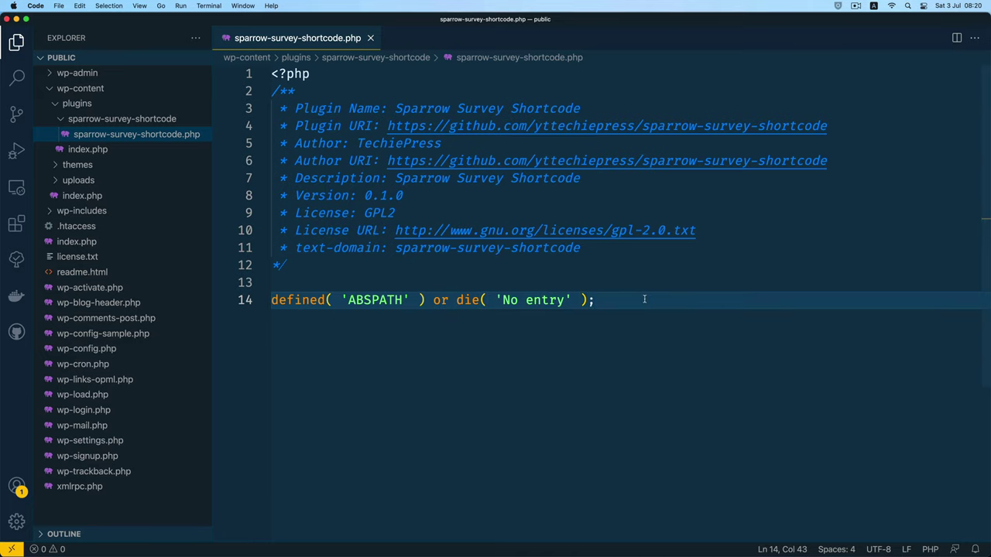
Insert the add_shortcode snippet on line 16 and replace $tag with empty quotes: add_shortcode( '', $func ).
key(Return)
key(Return)
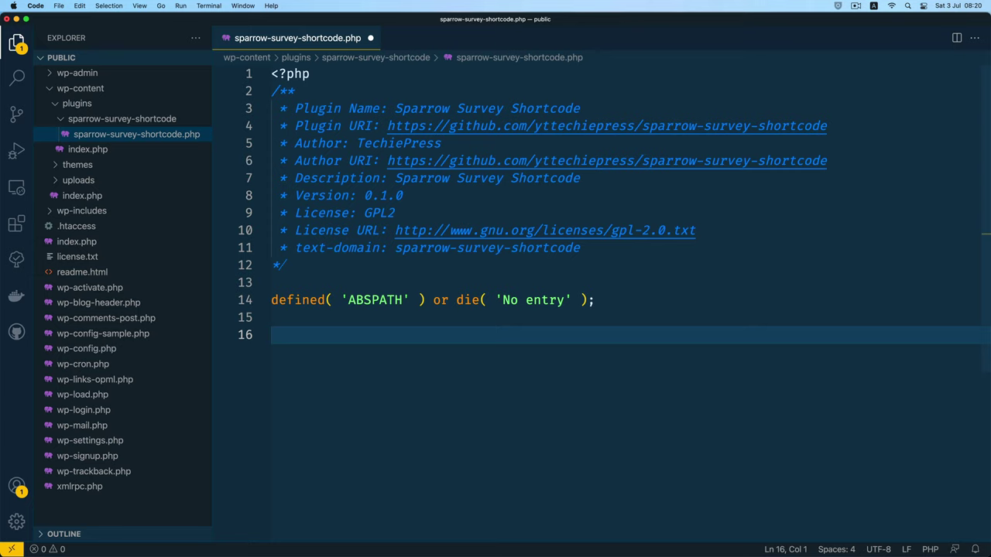
text(add_a)
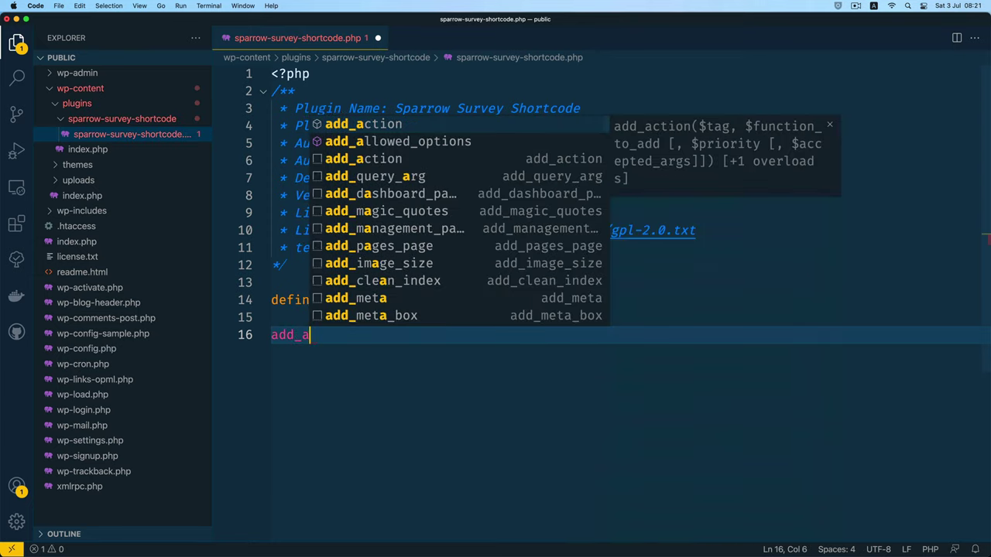
key(BackSpace)
key(BackSpace)
text(short)
key(Tab)
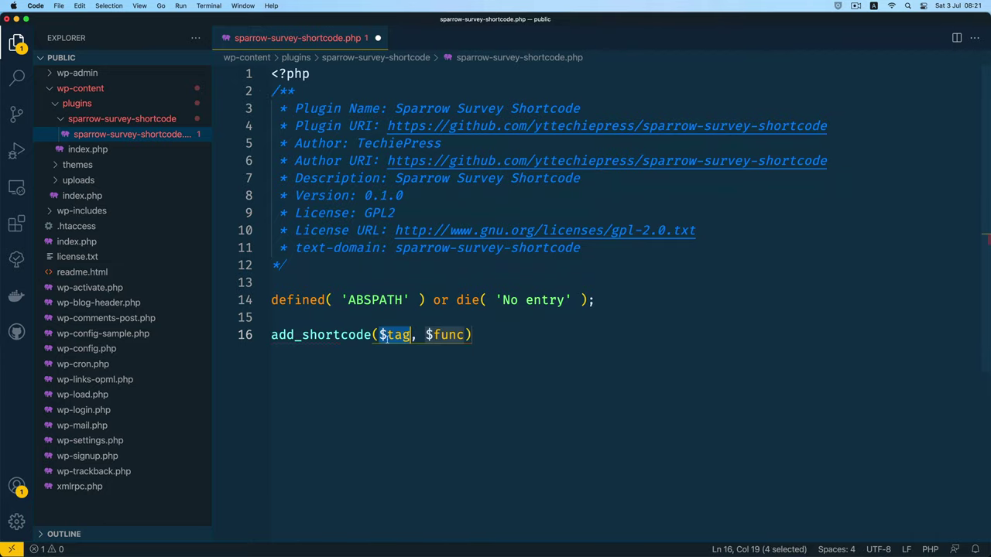
key(Left)
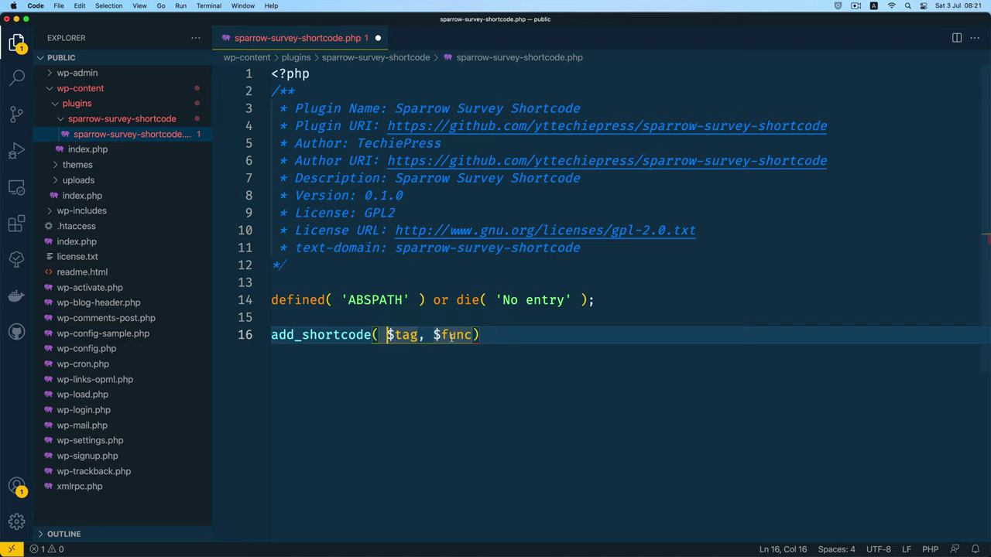
click(472, 334)
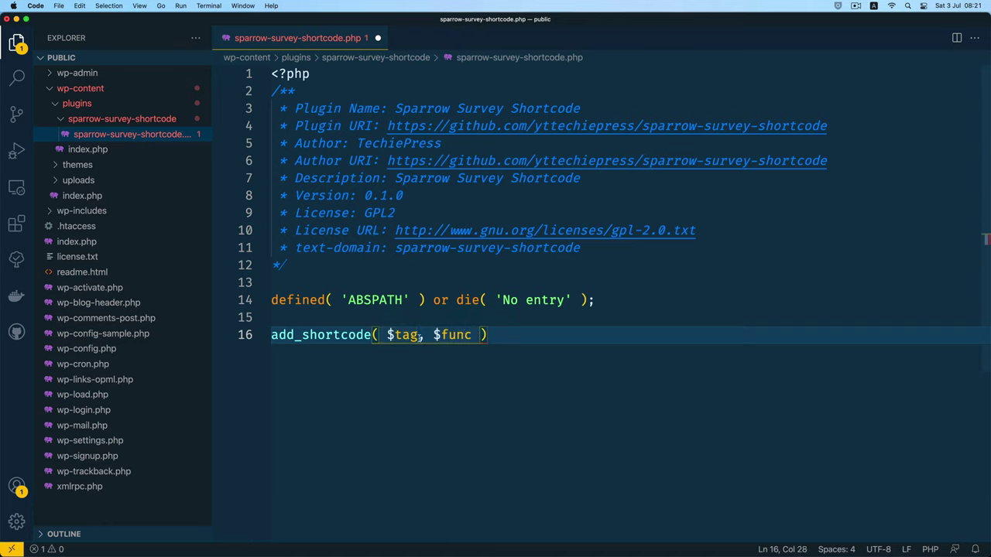
drag(417, 335, 387, 335)
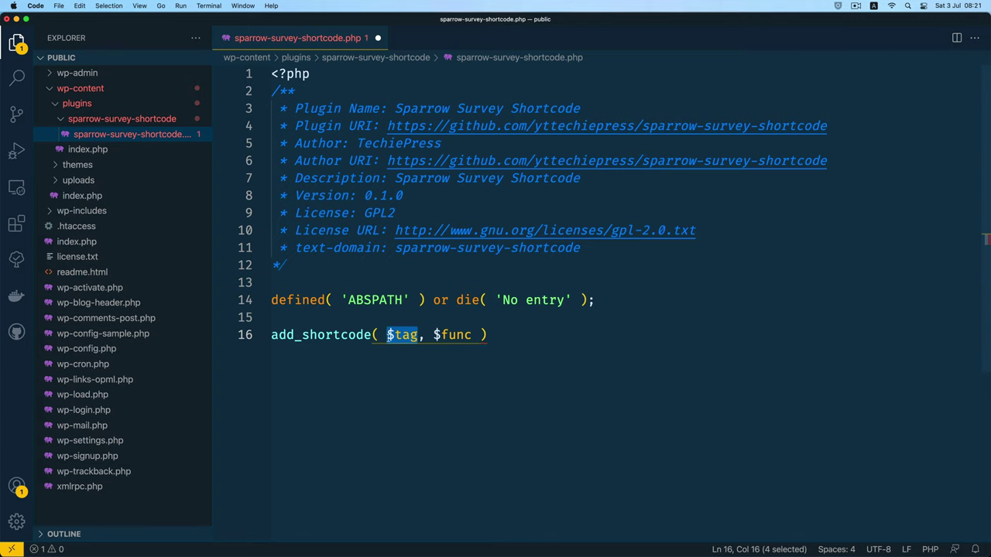
text(')
key(BackSpace)
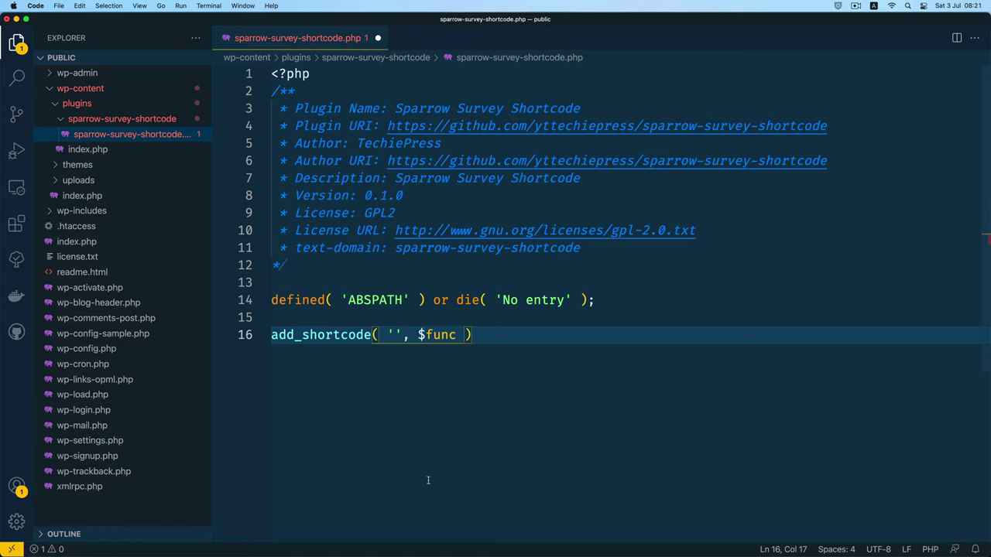
key(super+Tab)
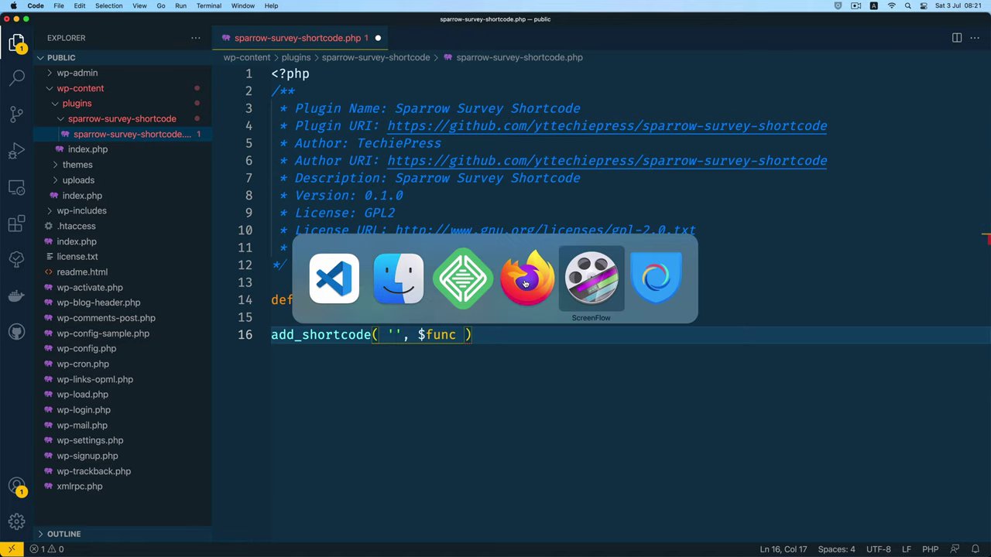
View SurveySparrow's Wordpress Shortcode copy-code format, then return to the code editor.
key(super+Tab)
key(super+Tab)
key(super+Tab)
key(super+Tab)
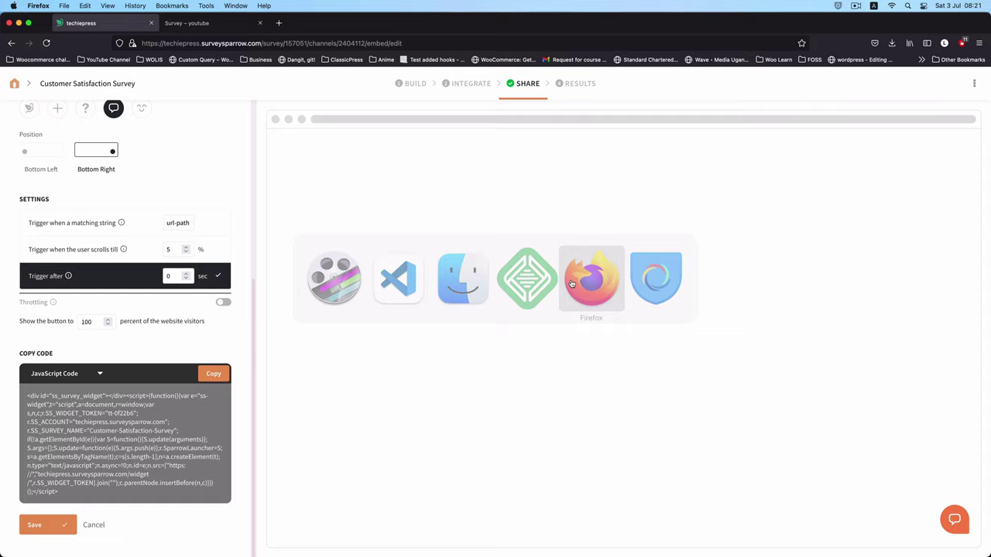
click(62, 374)
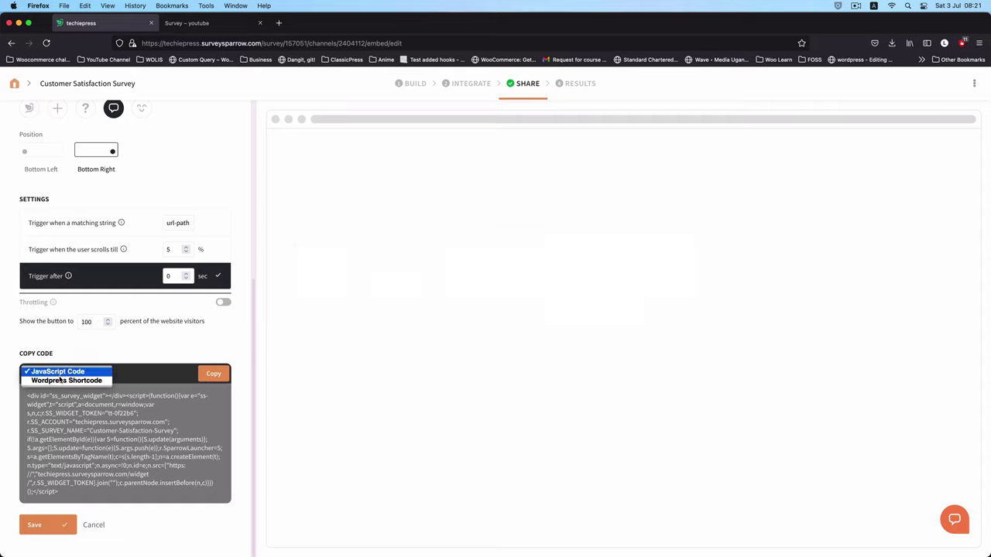
click(63, 380)
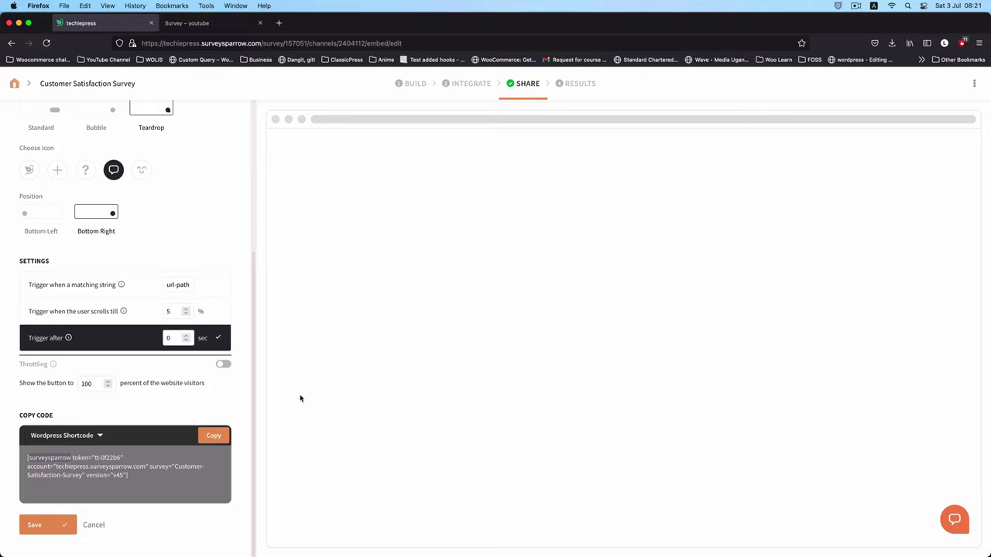
key(super+Tab)
key(super+Tab)
key(super+Tab)
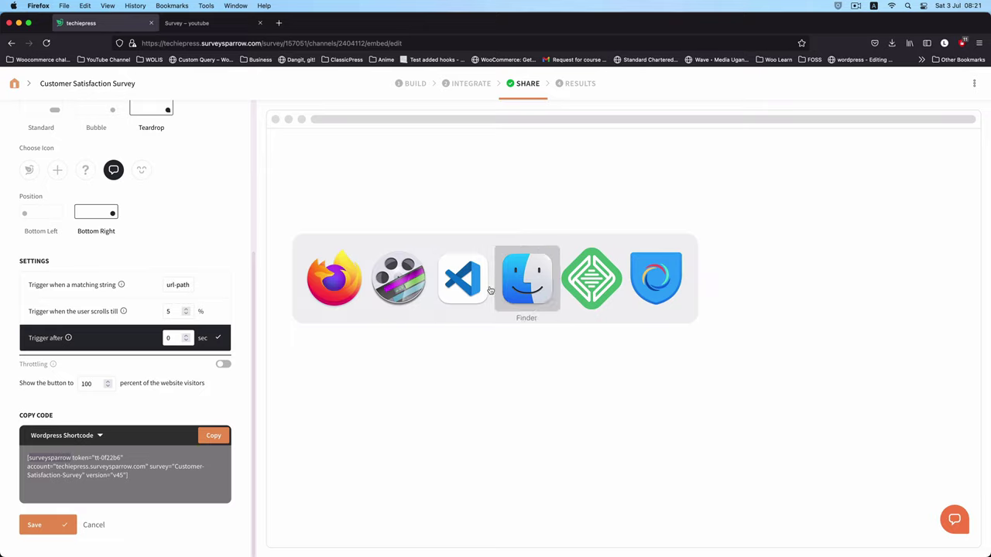
key(super+Tab)
key(super+Tab)
key(super+Tab)
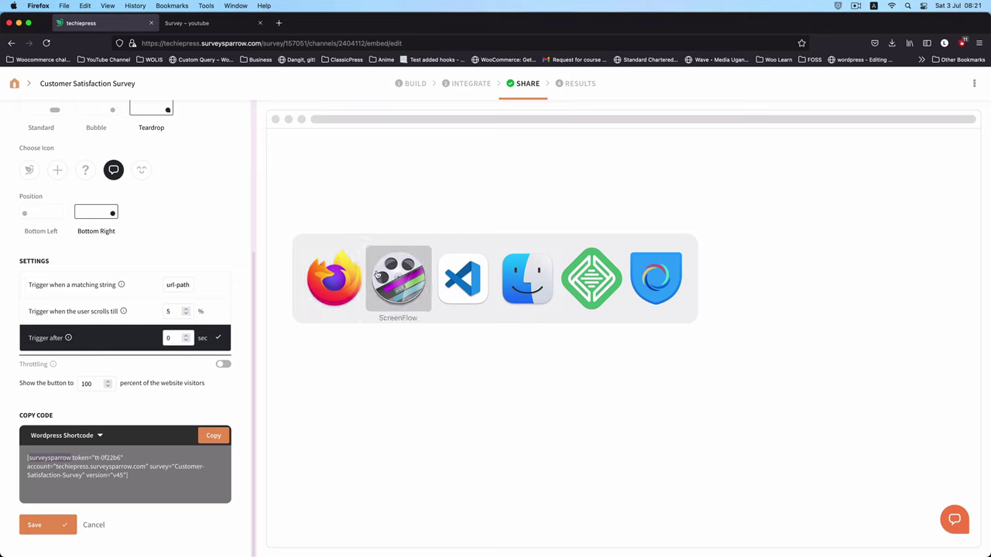
click(470, 285)
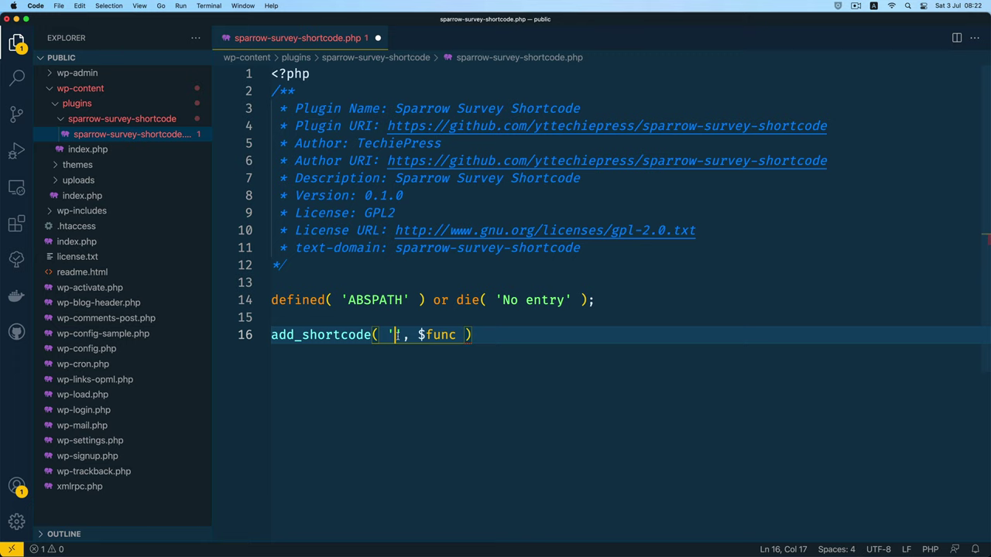
Register the surveysparrow shortcode with the callback 'techiepress_surveysparrow_shortcode'.
text(surveysparrow)
click(435, 335)
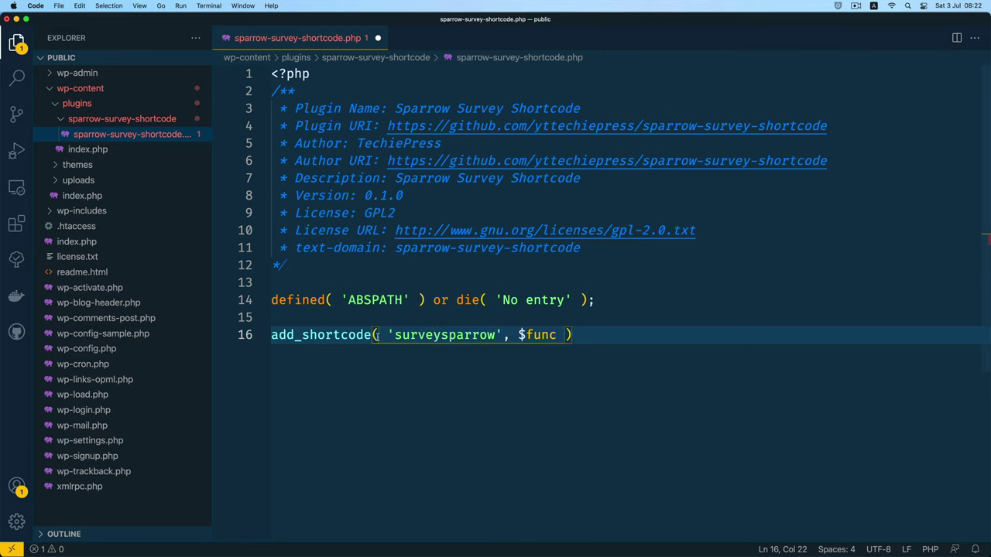
click(393, 334)
drag(563, 335, 519, 335)
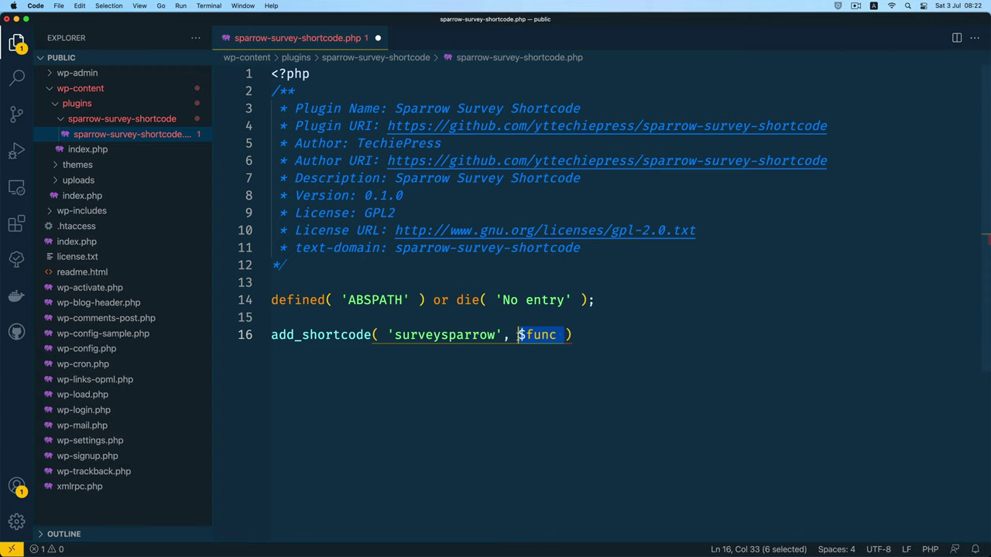
key(BackSpace)
text(')
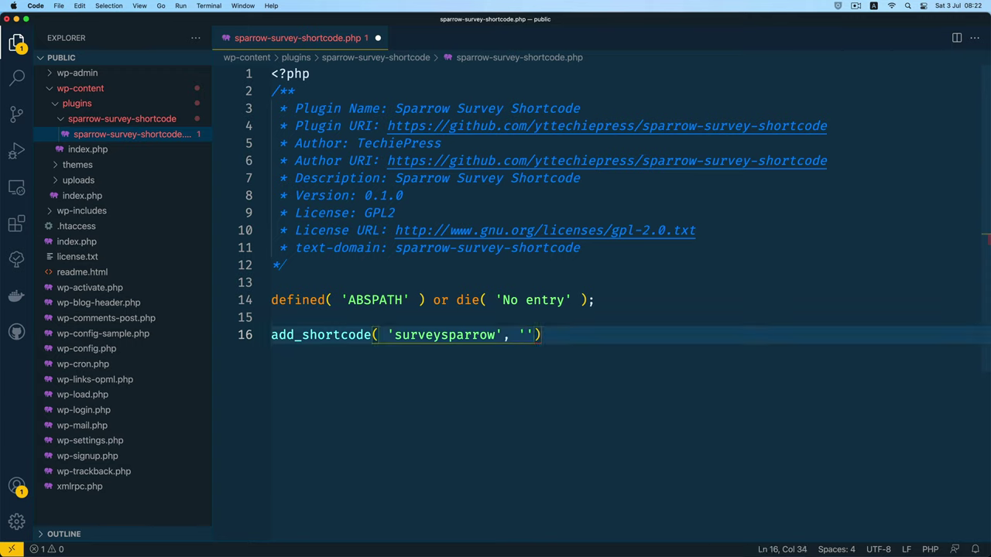
key(Right)
key(Left)
key(Left)
text(tech)
text(iepress_)
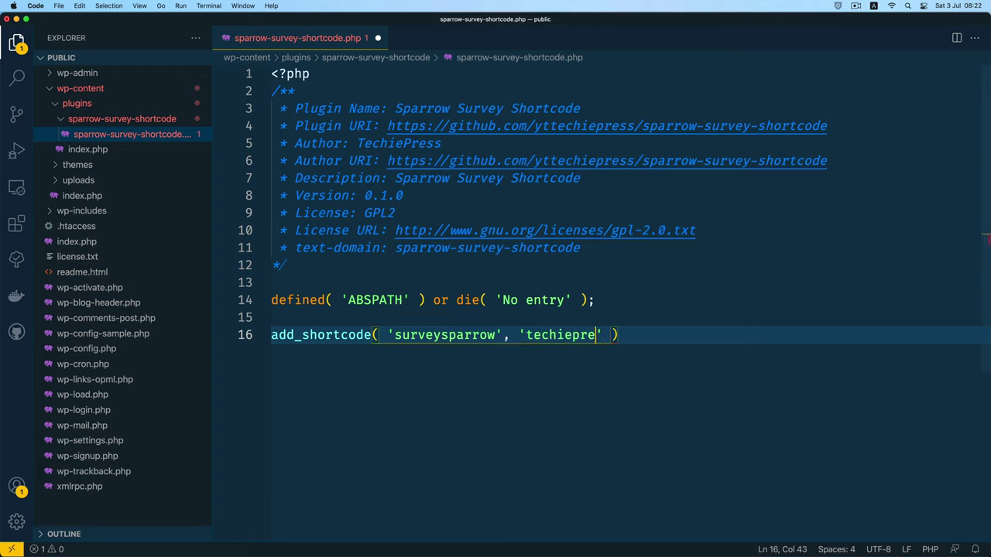
text(surveysparrow)
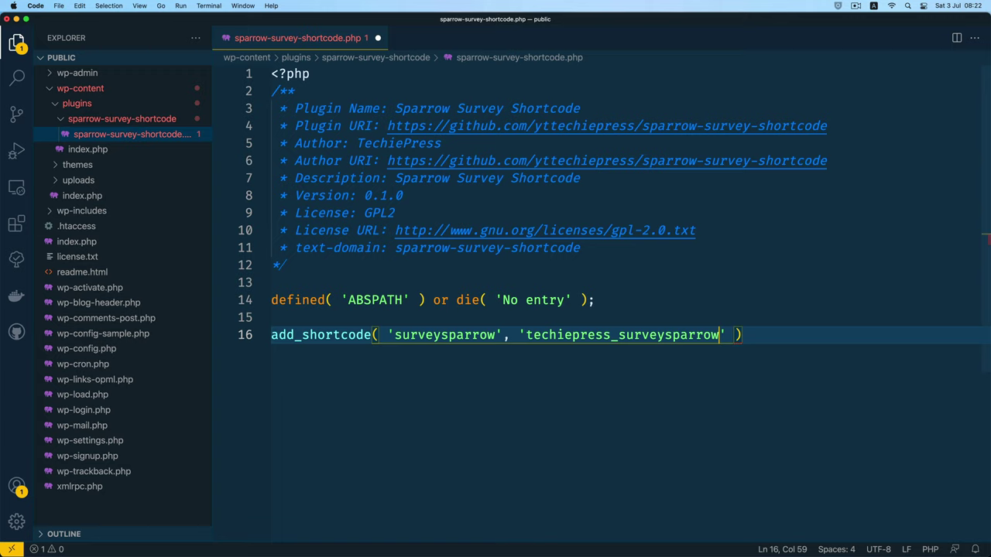
text(_shortcoide)
key(BackSpace)
key(BackSpace)
key(BackSpace)
text(de)
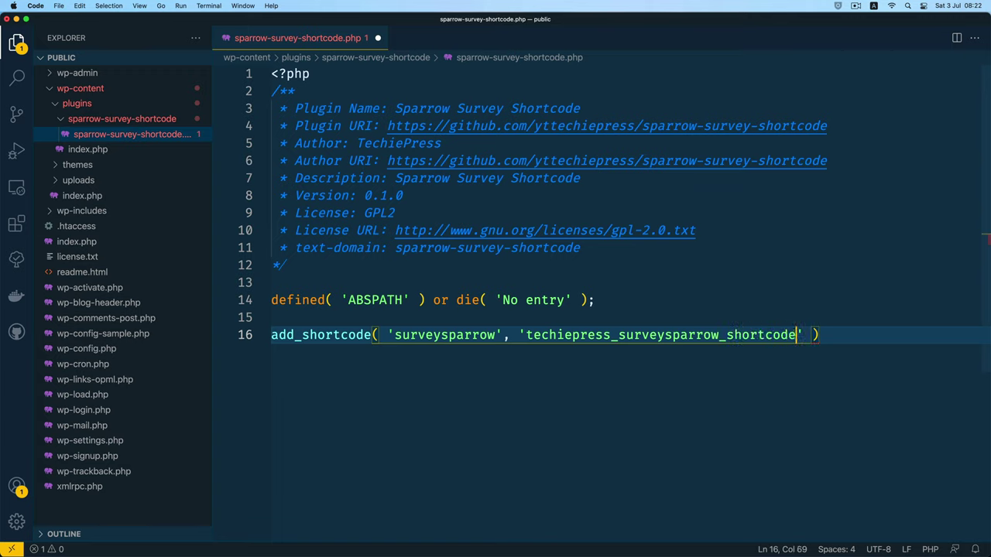
Add an empty function techiepress_surveysparrow_shortcode() { } below the registration line.
double_click(590, 334)
key(super+c)
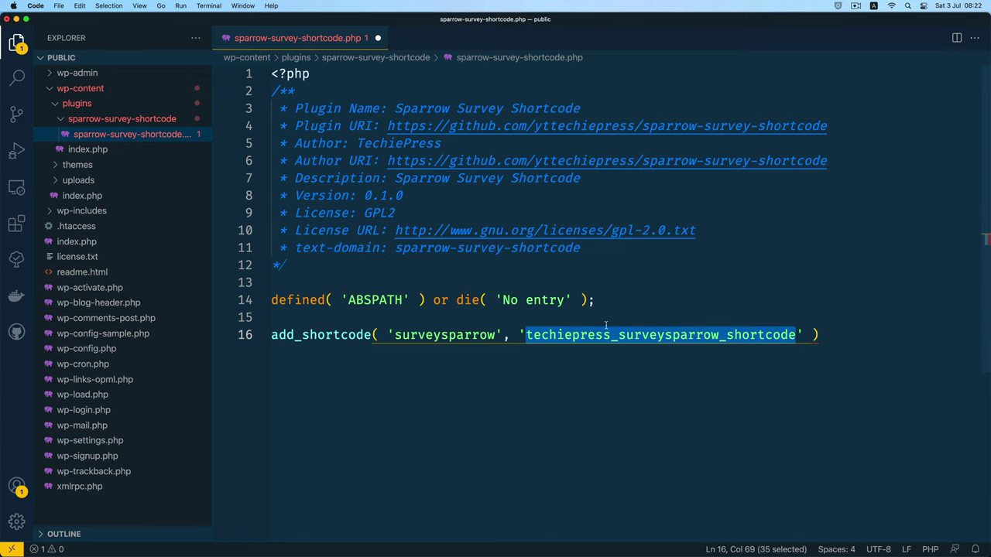
click(377, 367)
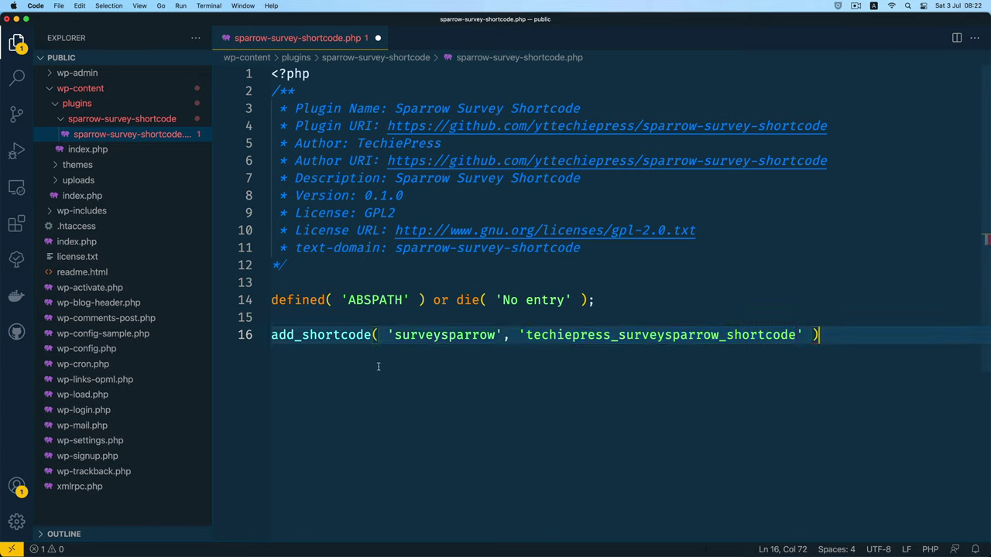
text(;)
key(Return)
key(Return)
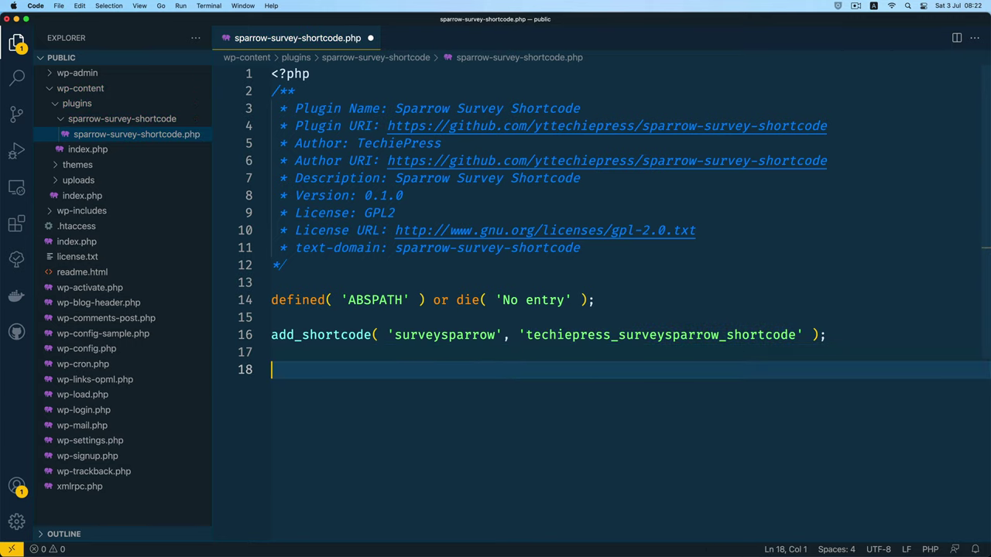
text(function)
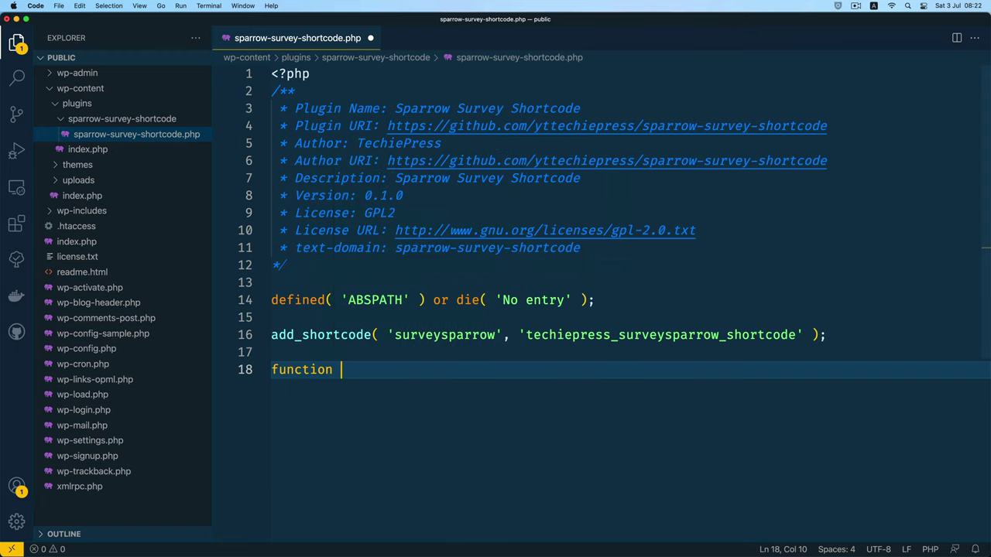
key(super+v)
text(() {})
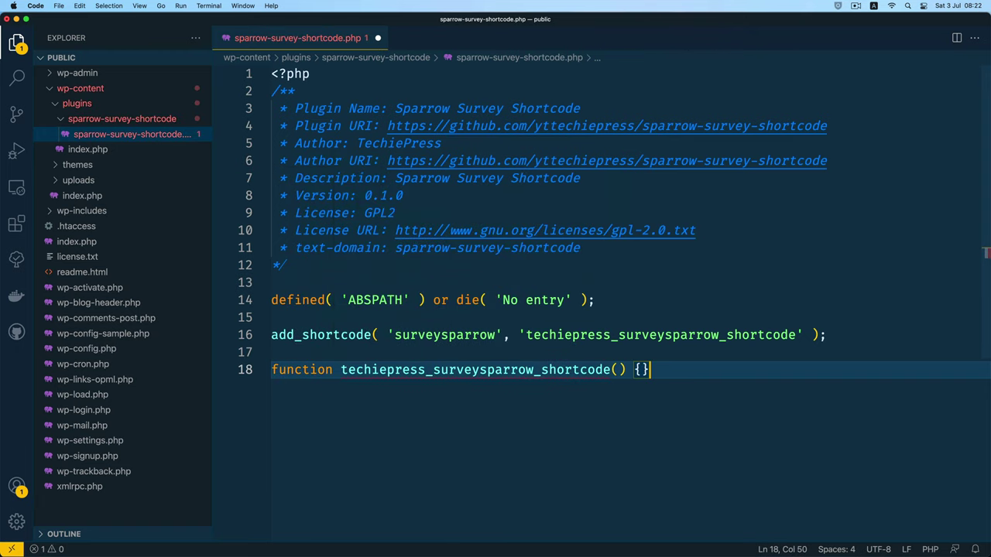
key(Left)
key(Return)
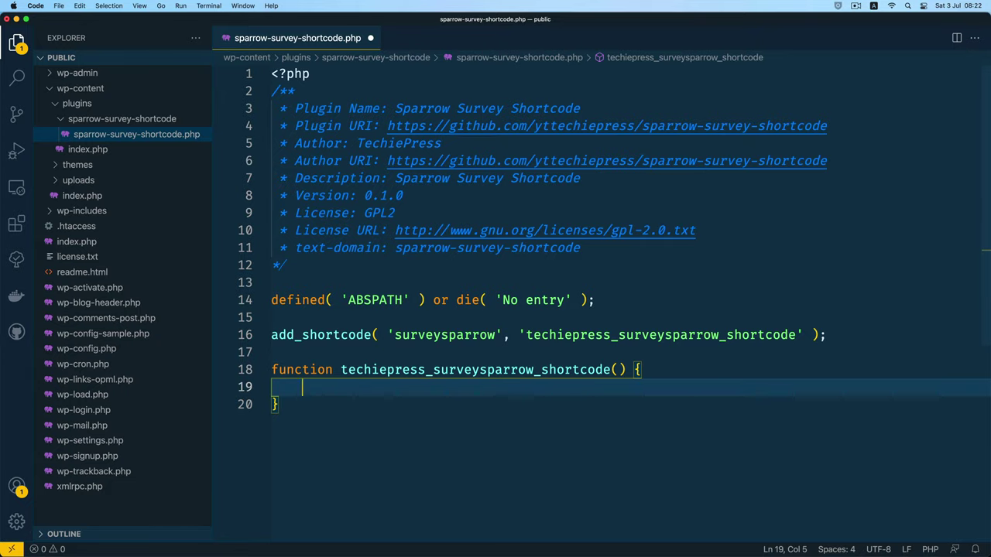
Put ?> and <?php tags inside the function body, leaving an empty line between them.
text(?>)
key(Return)
key(Return)
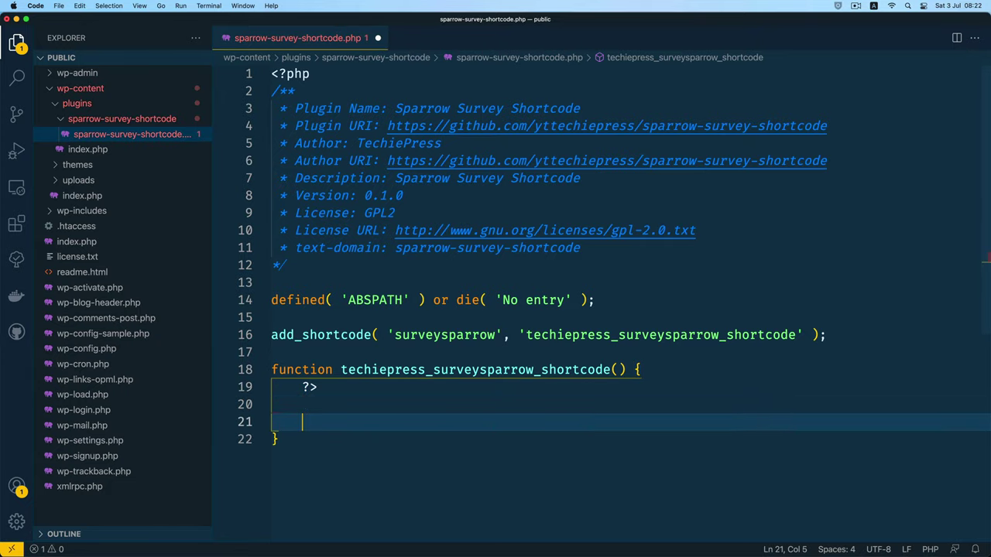
text(<?php)
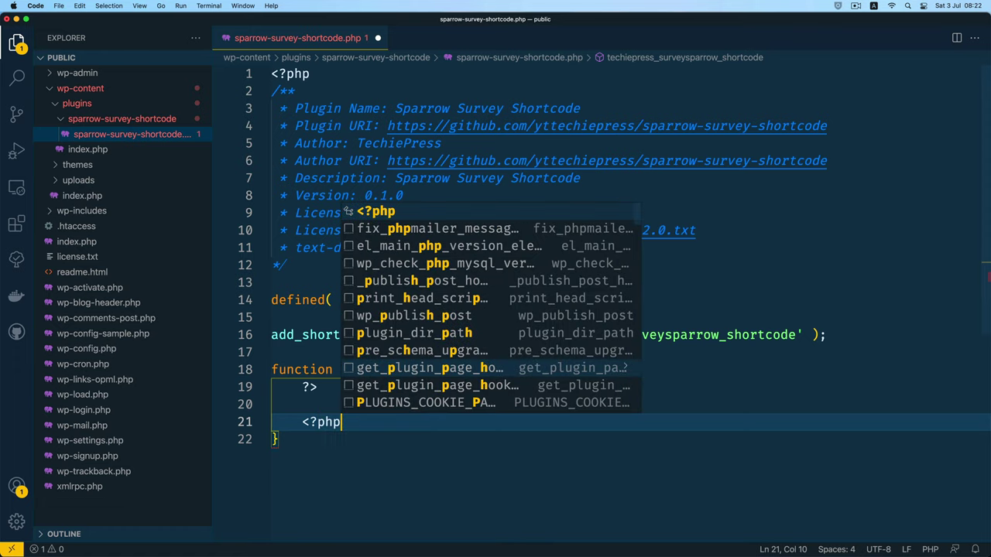
key(Escape)
key(Up)
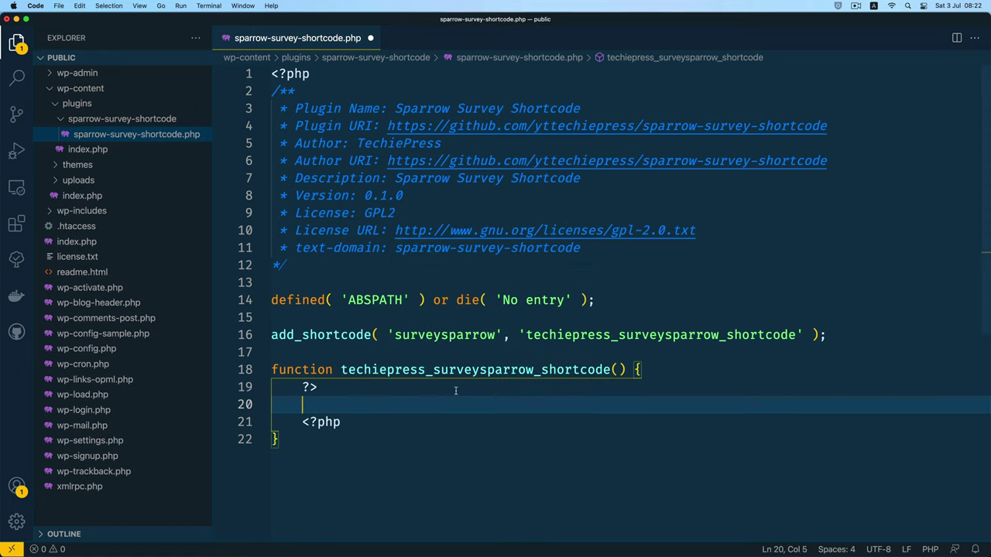
Copy SurveySparrow's JavaScript Code embed snippet.
key(super+Tab)
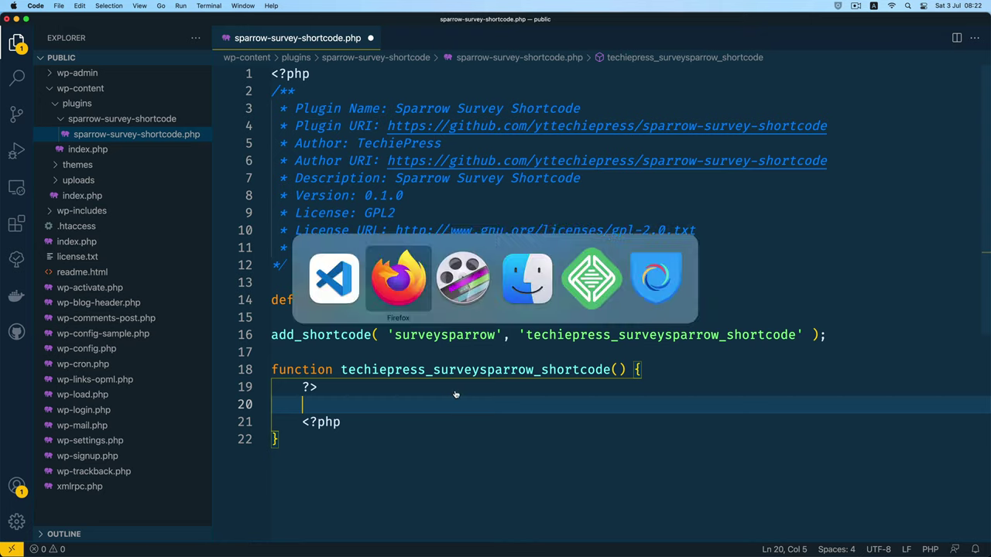
click(407, 277)
click(81, 435)
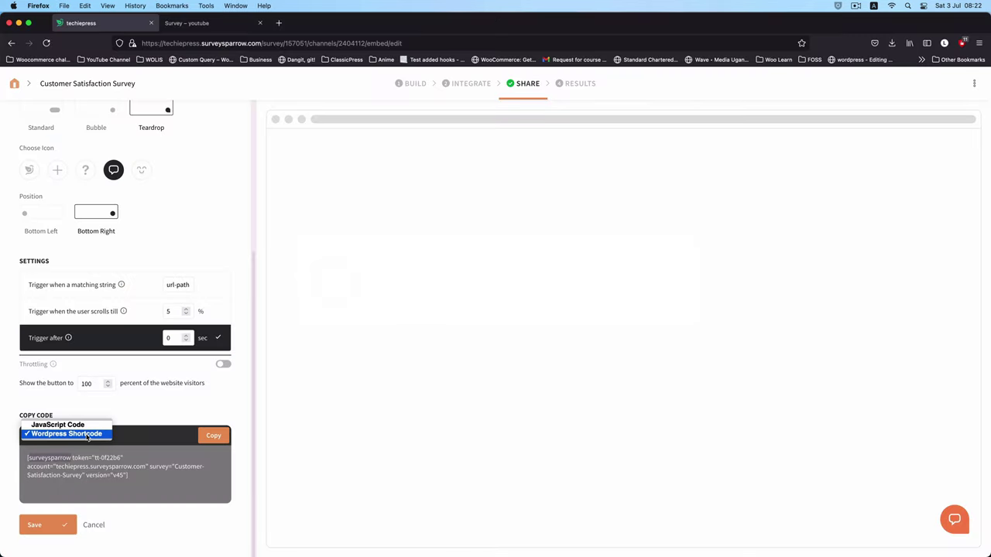
click(66, 427)
scroll(238, 489, down, 2)
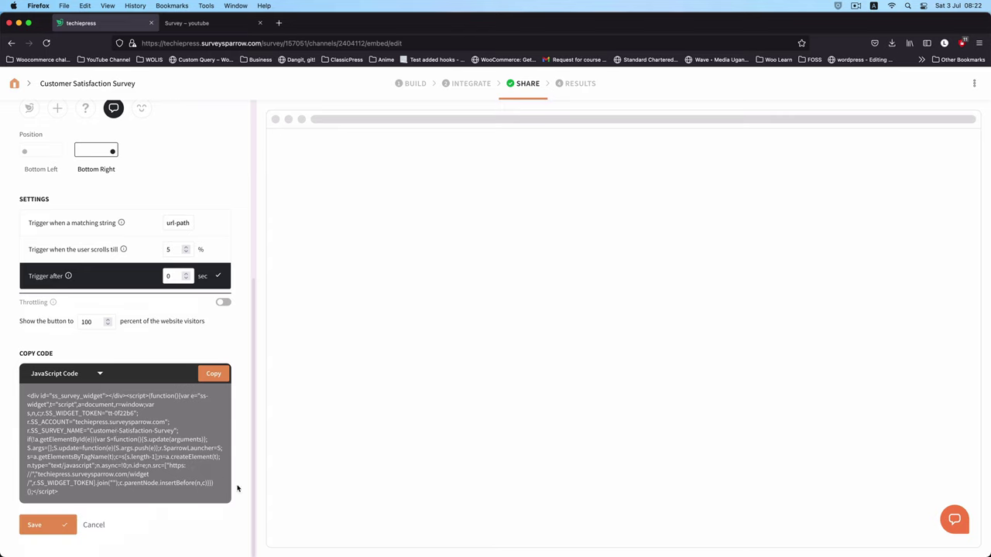
click(209, 374)
key(super+Tab)
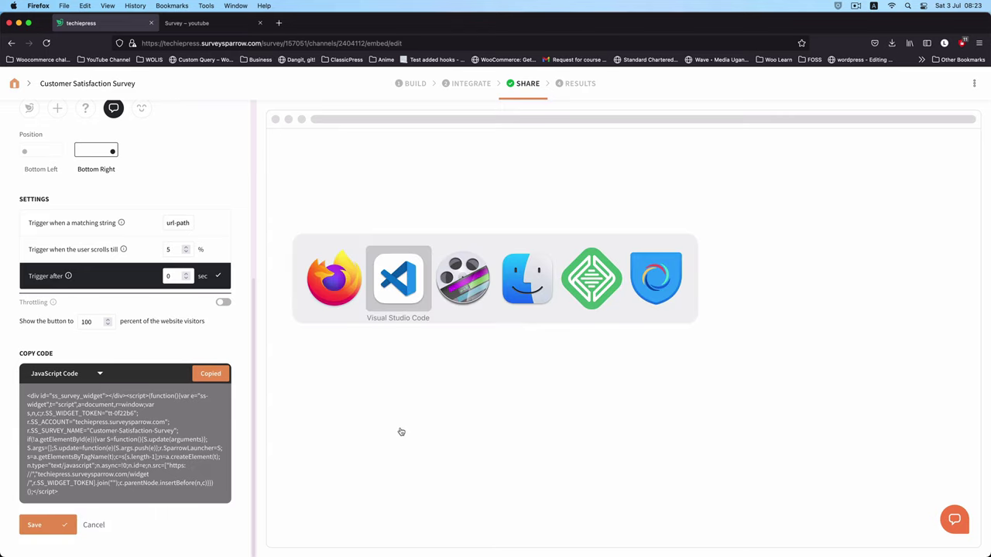
Paste the widget script on line 20 between ?> and <?php, turn on word wrap, and save.
key(super+Tab)
key(super+shift+Tab)
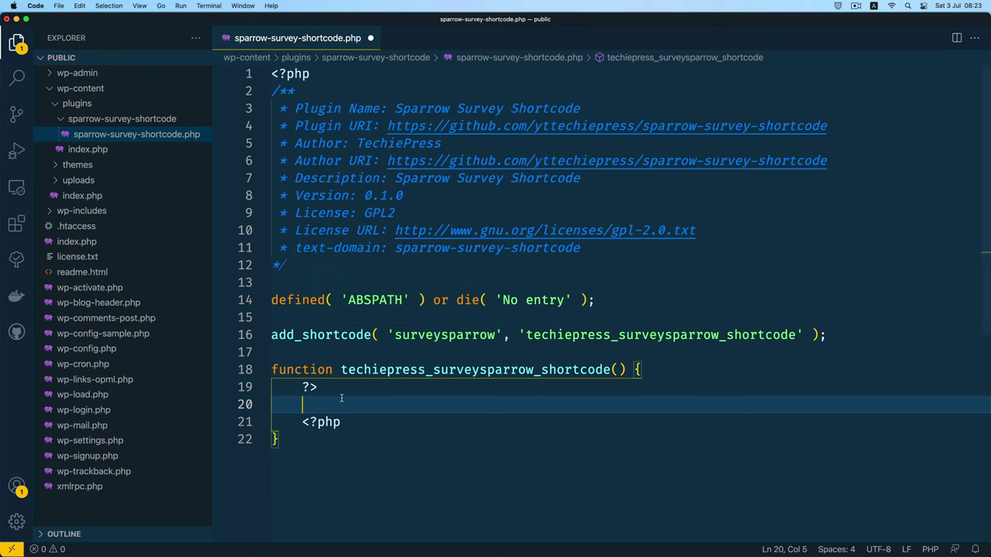
key(super+v)
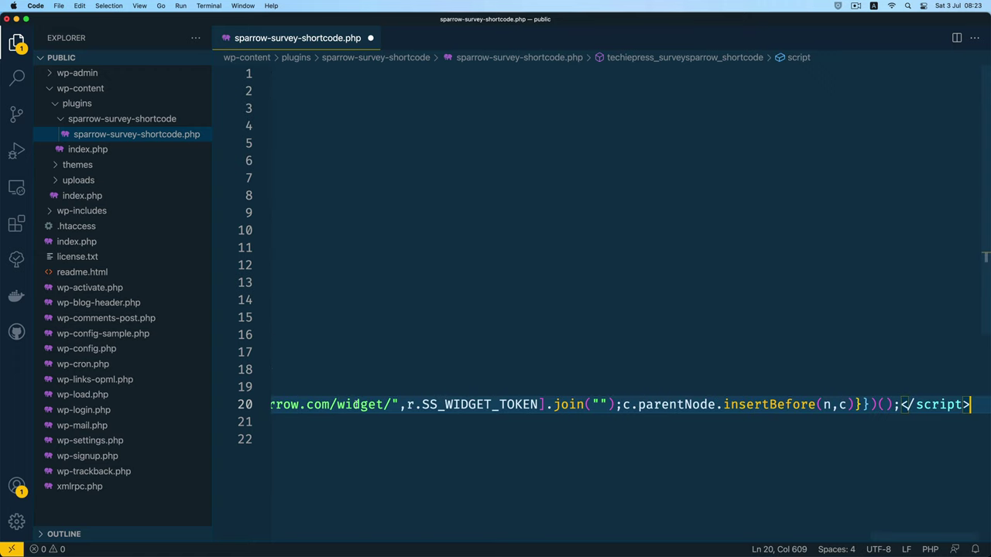
key(alt+z)
scroll(384, 421, down, 10)
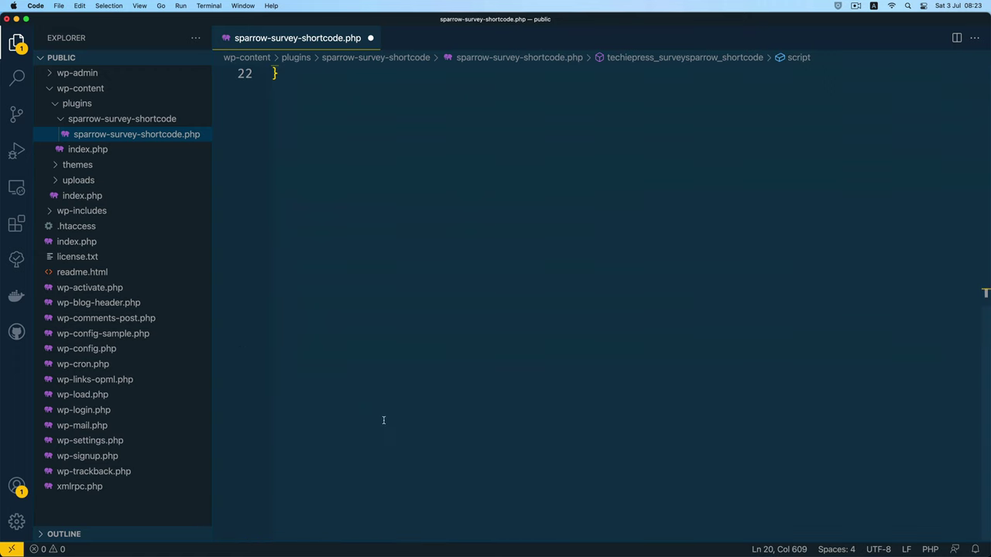
scroll(384, 420, up, 4)
scroll(384, 421, up, 1)
key(super+s)
drag(302, 230, 501, 351)
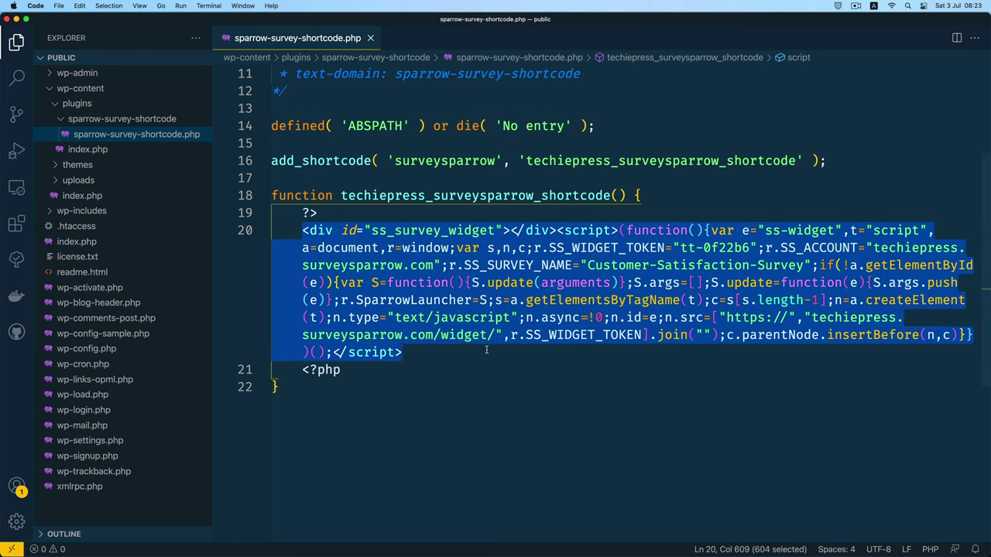
click(536, 360)
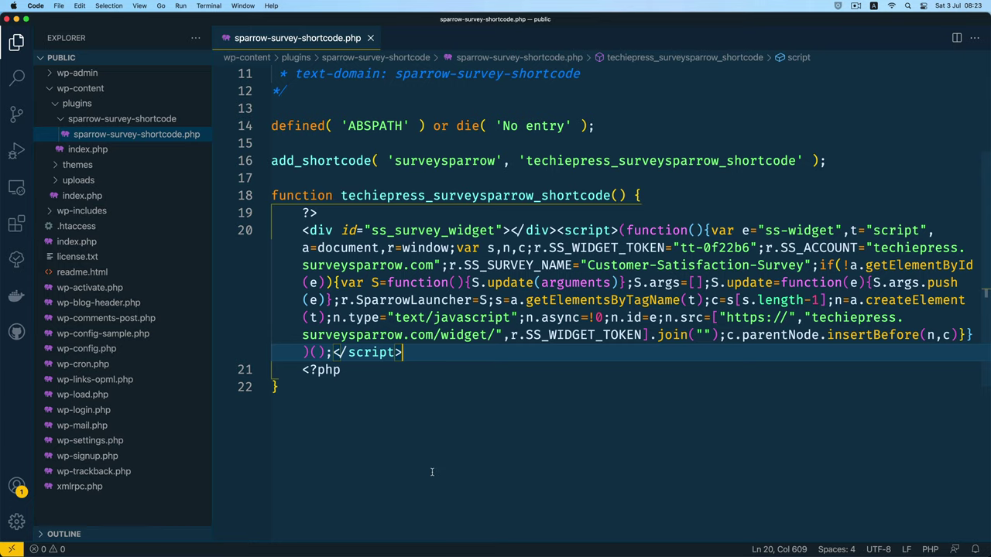
Activate the Sparrow Survey Shortcode plugin in WordPress, then view the Survey page.
key(super+Tab)
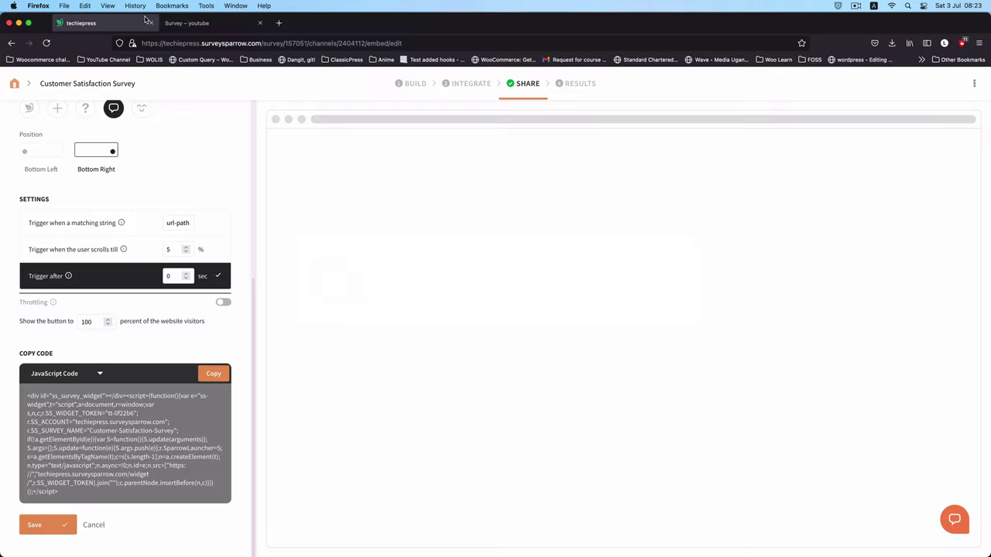
click(180, 23)
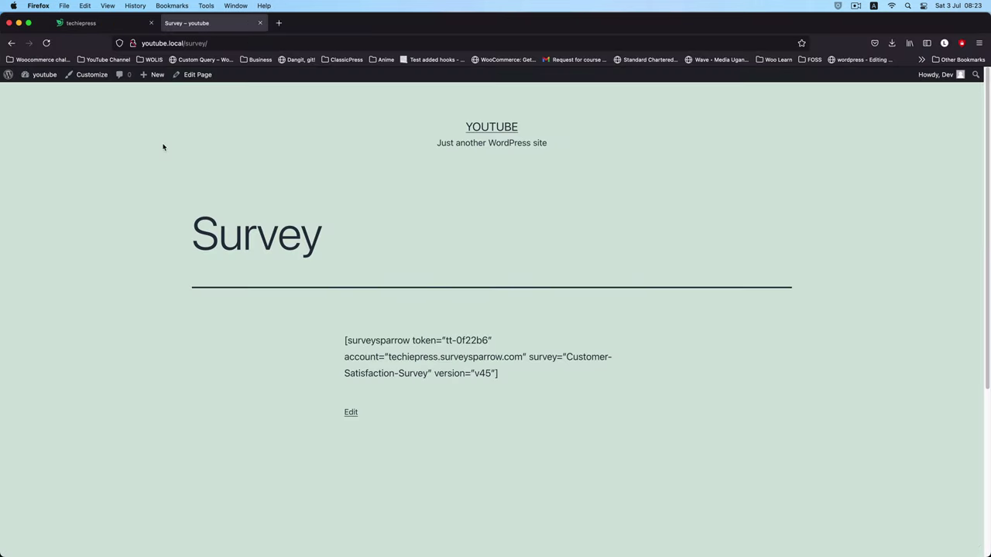
click(24, 76)
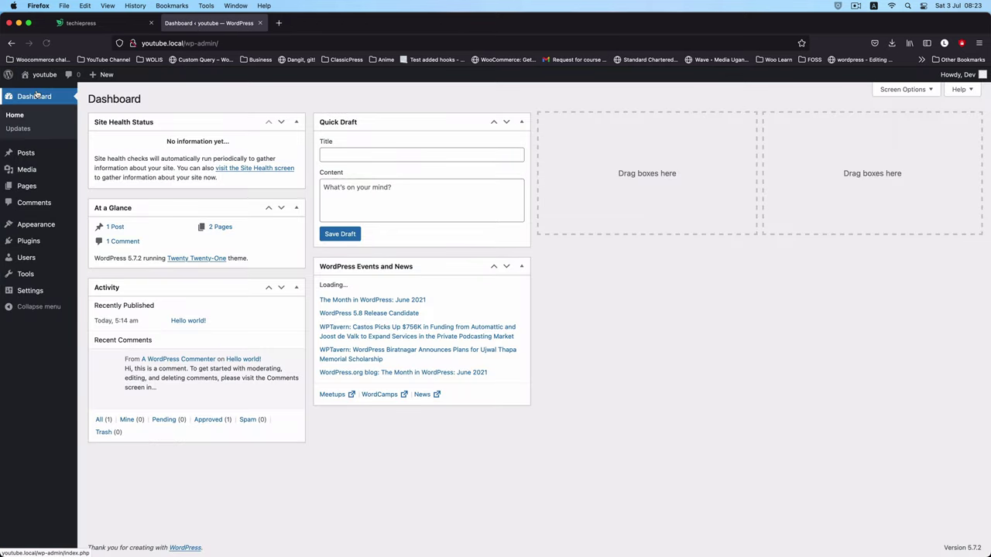
click(30, 242)
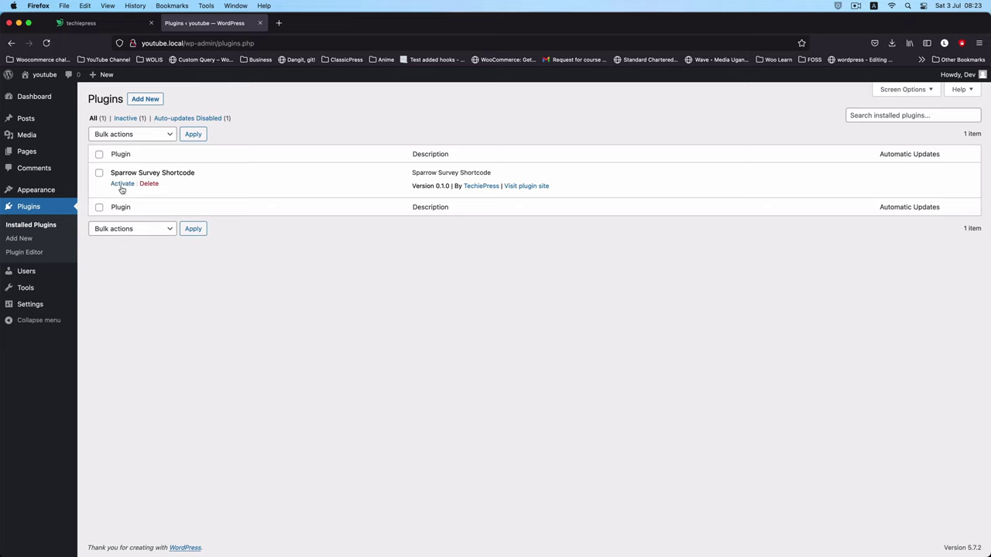
click(120, 185)
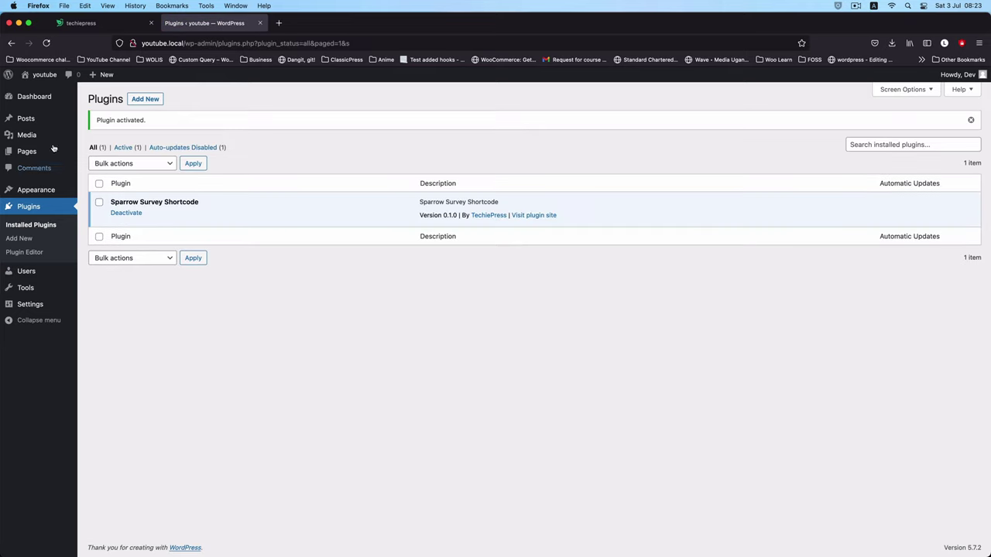
click(31, 153)
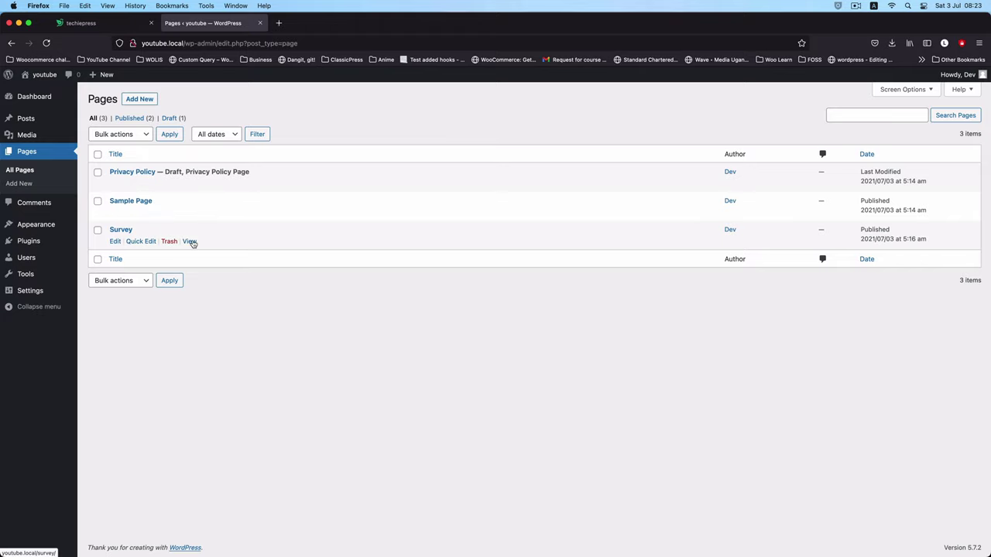
click(192, 241)
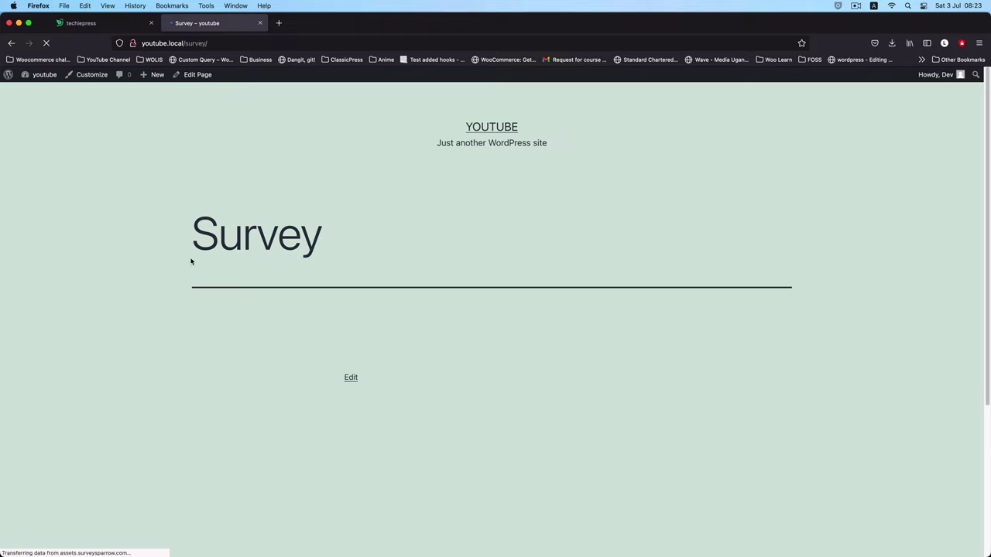
Open the survey chat widget, agree to start, and answer: Ease of use, 4 stars, support 7/10.
scroll(463, 283, down, 1)
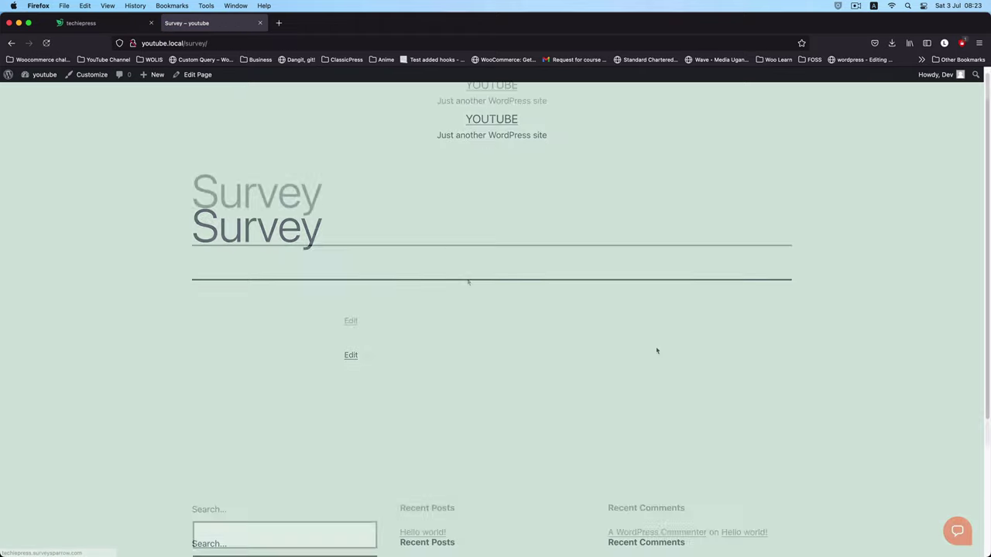
click(958, 532)
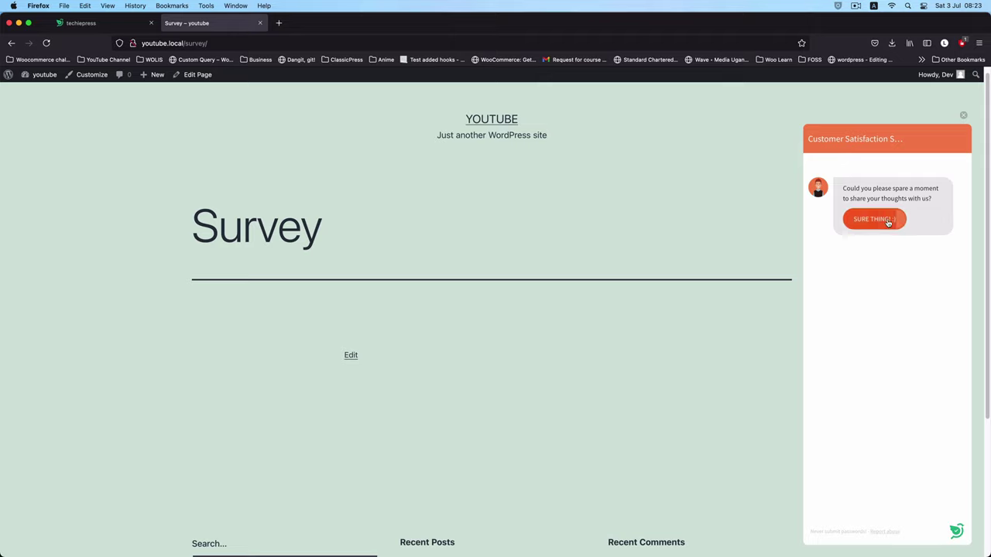
click(872, 220)
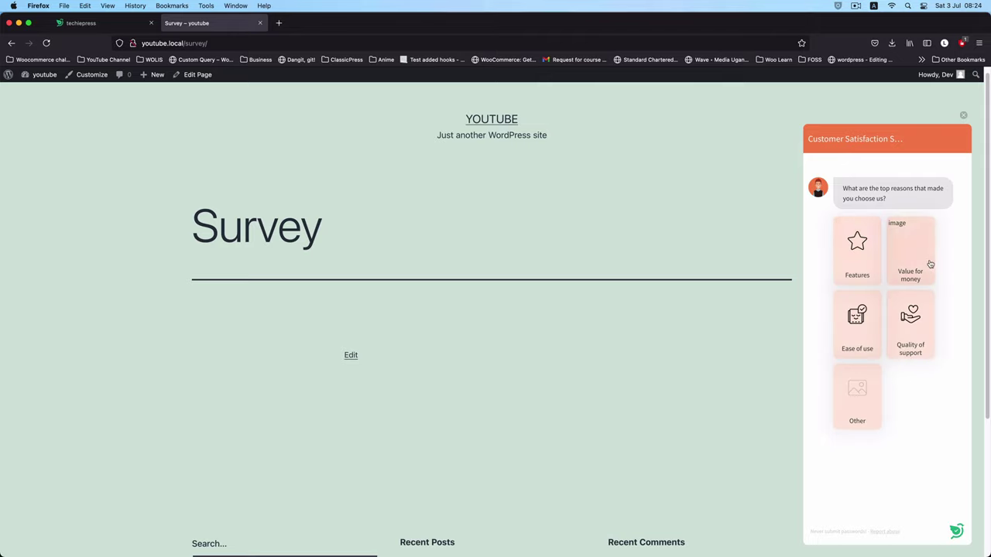
click(854, 313)
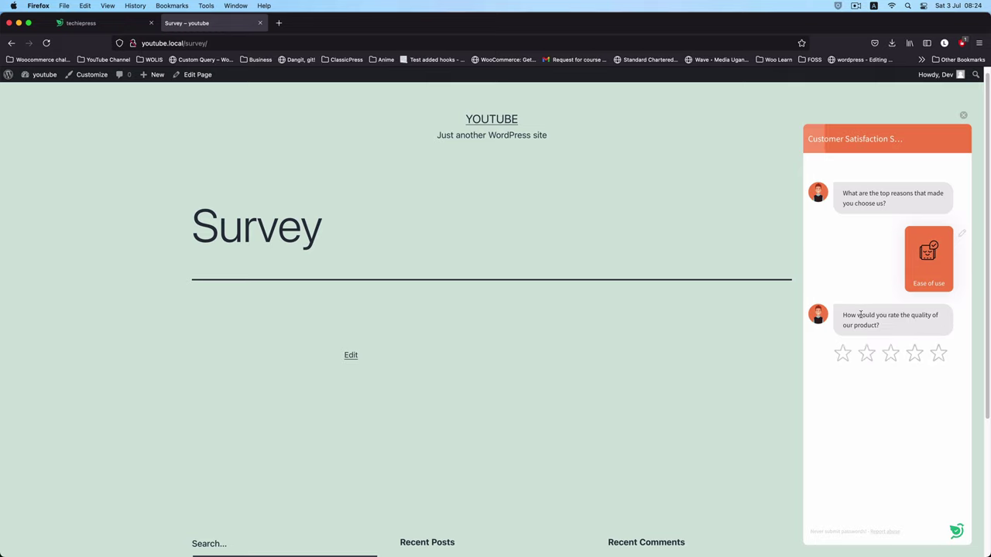
click(914, 354)
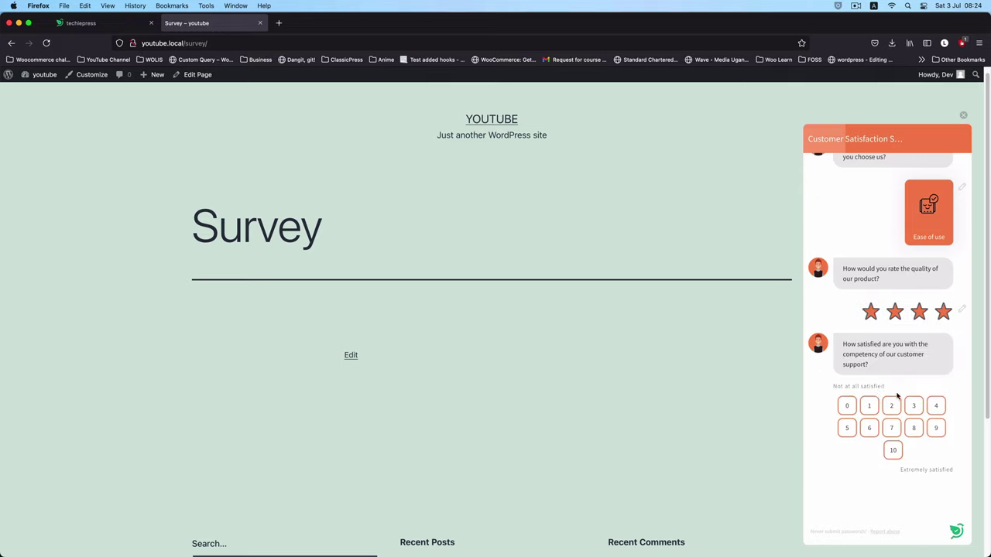
click(891, 428)
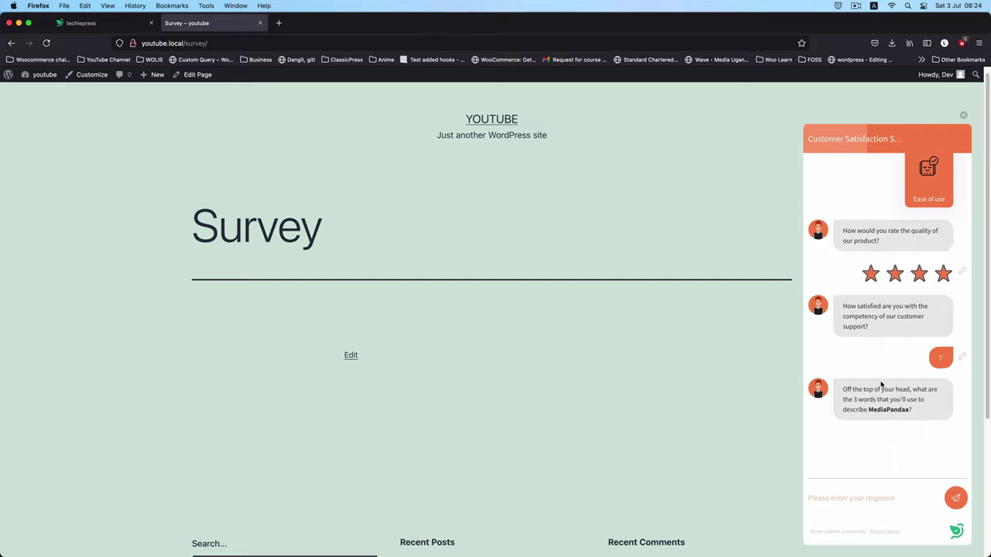
Answer 'Food, Drinks, Merry making', recommendation score 8, 'No idea', and 'Love'.
click(857, 493)
text(Food, Drinks, Merry making)
click(958, 500)
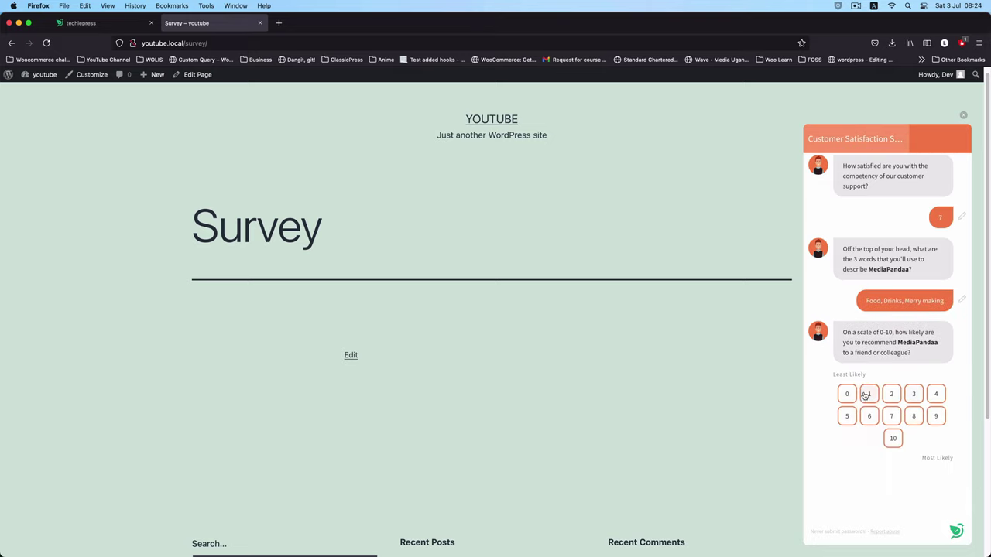
click(913, 415)
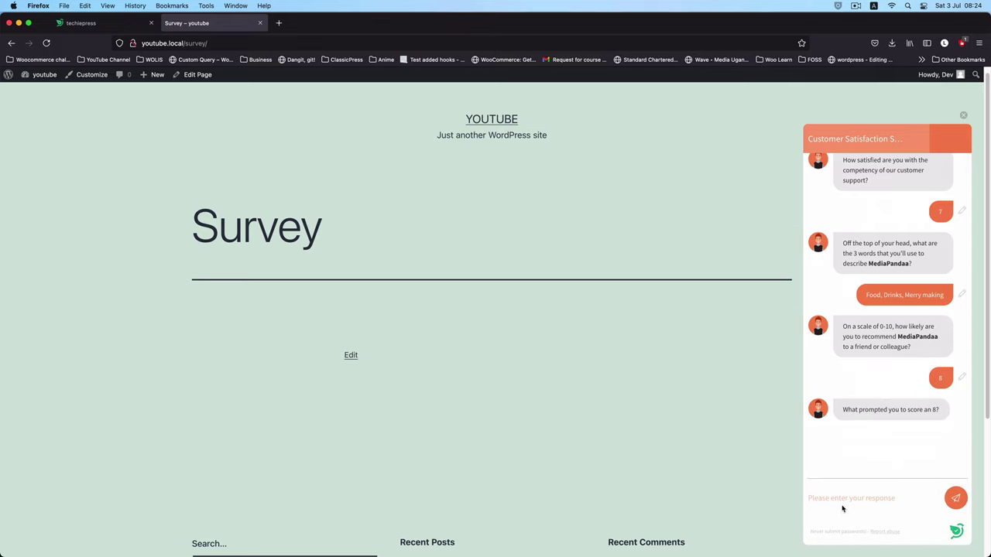
text(No idea)
click(956, 498)
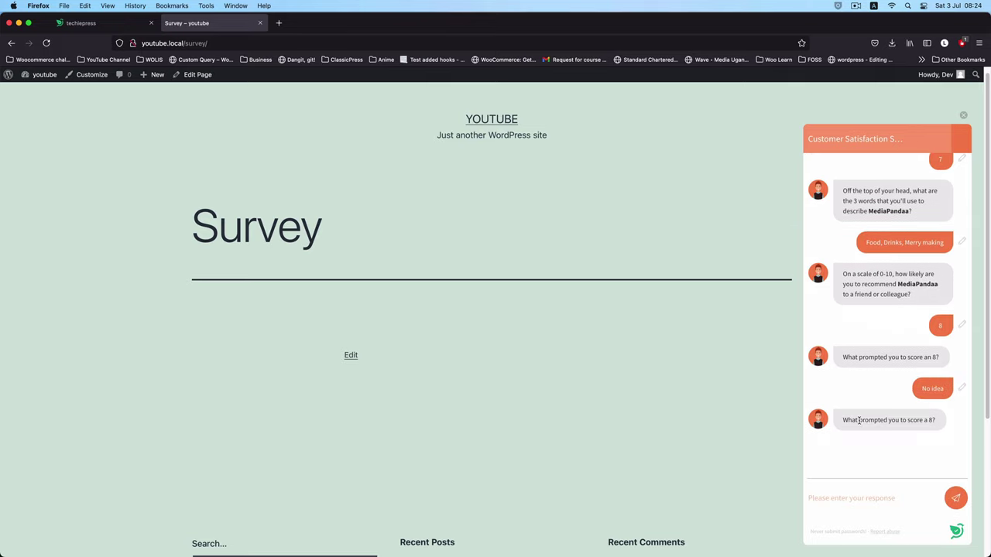
click(852, 497)
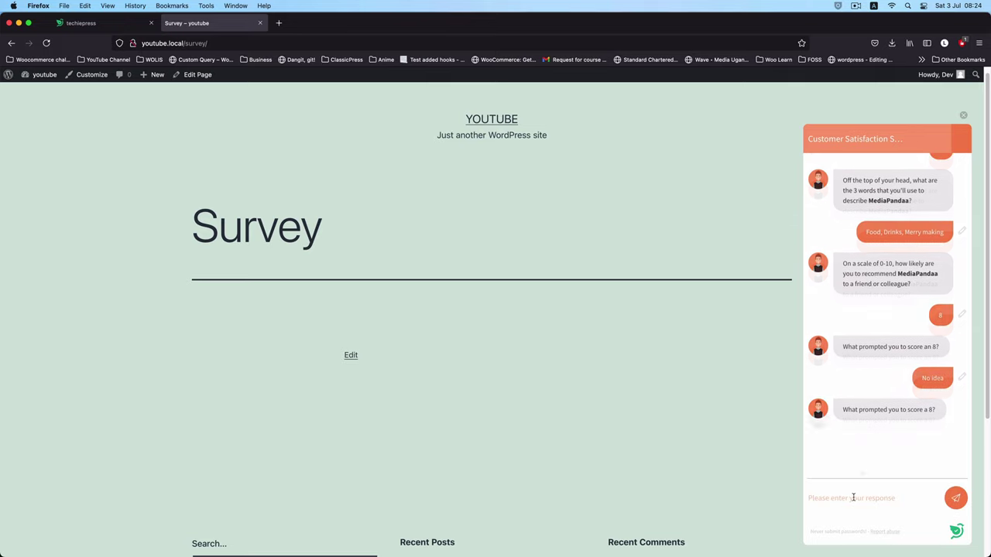
text(Love)
key(Return)
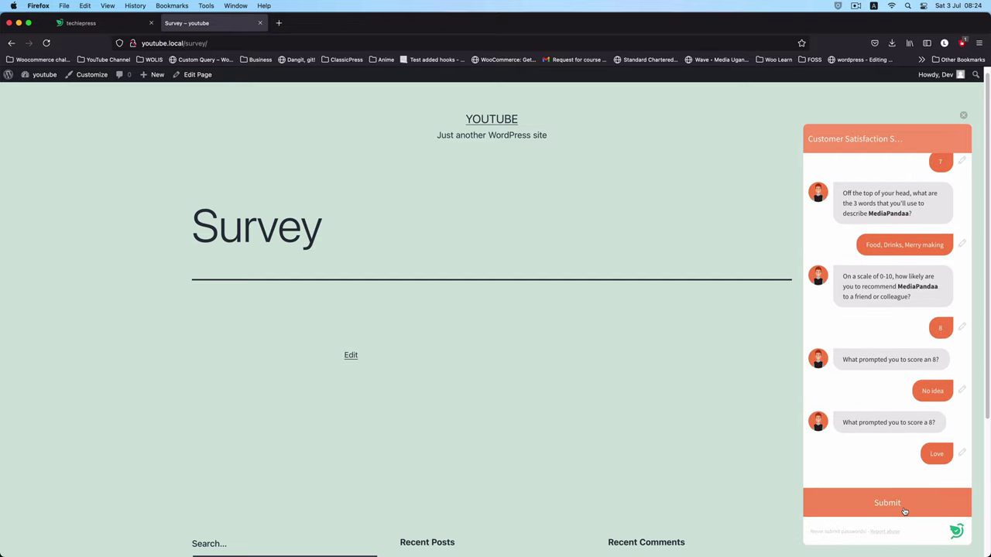
Submit the survey and open its Default Report showing 1 start and 1 completion.
click(887, 504)
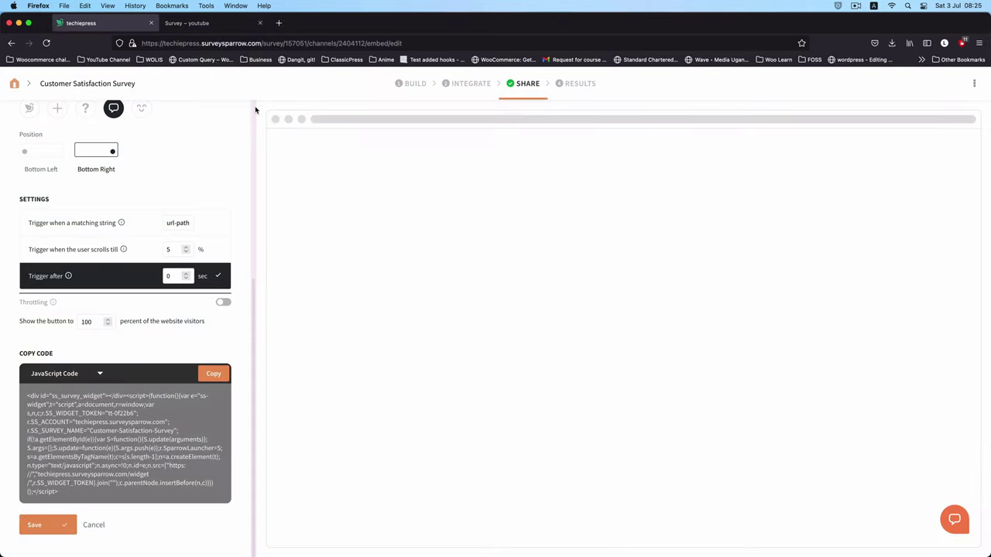
click(583, 86)
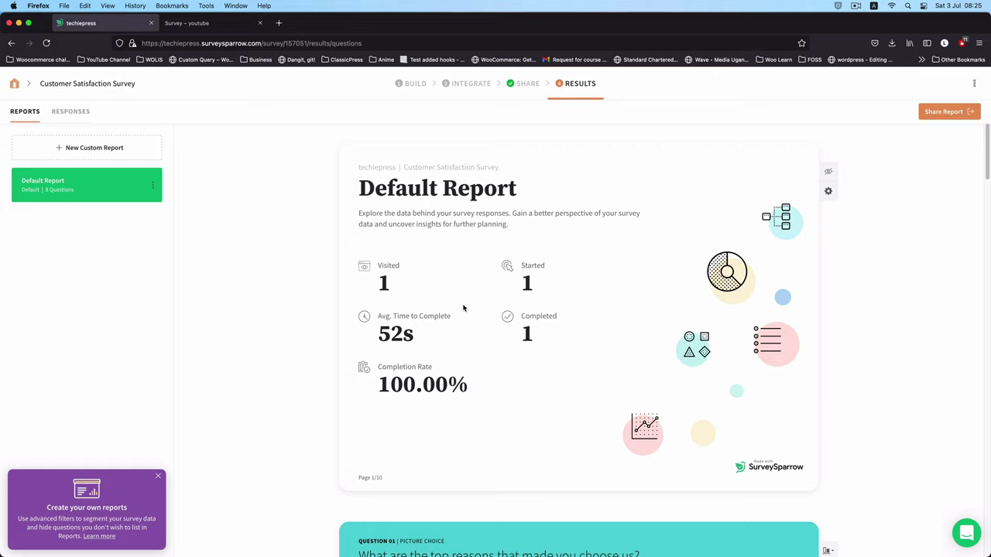
drag(555, 268, 519, 265)
Reload the WordPress Survey page and return to the Default Report, now at 3 visits.
click(205, 27)
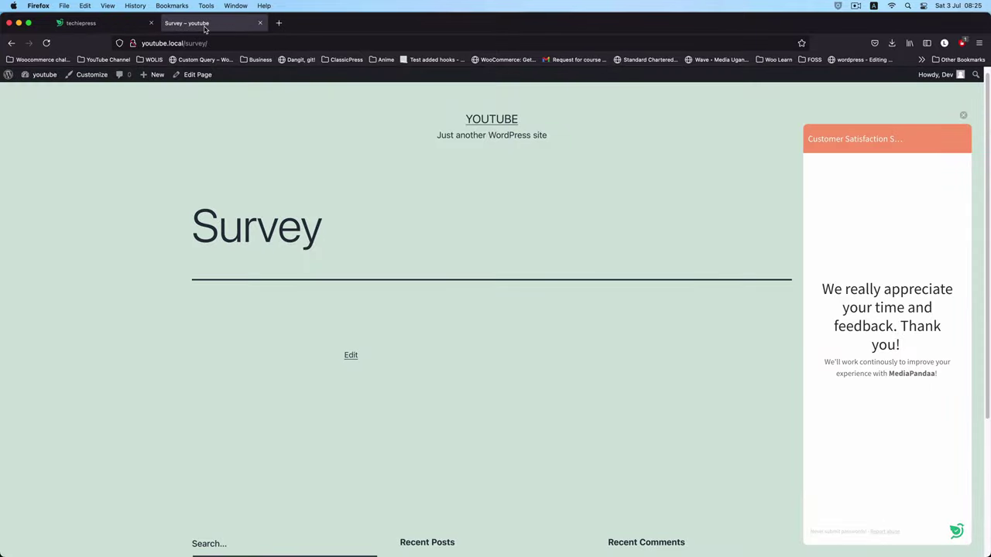
key(super+r)
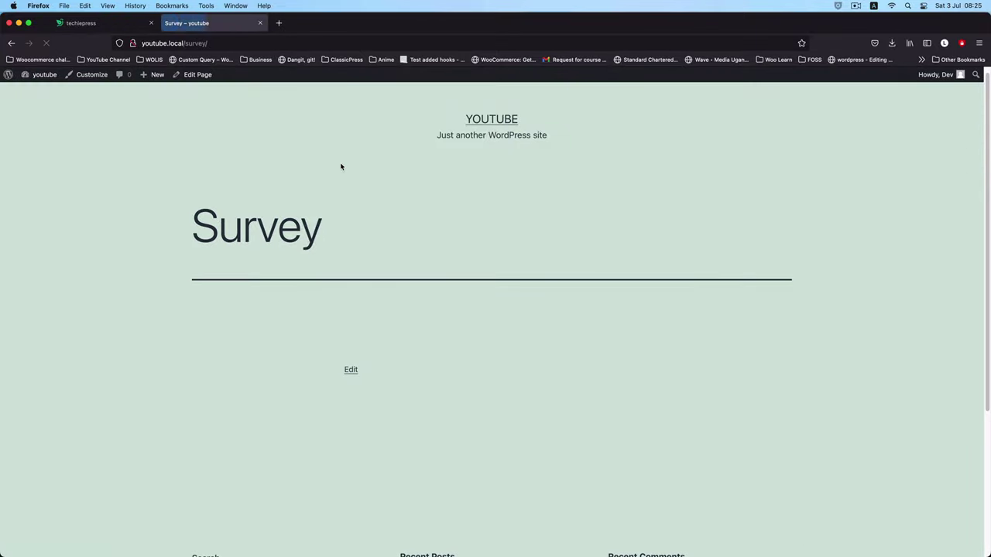
click(110, 22)
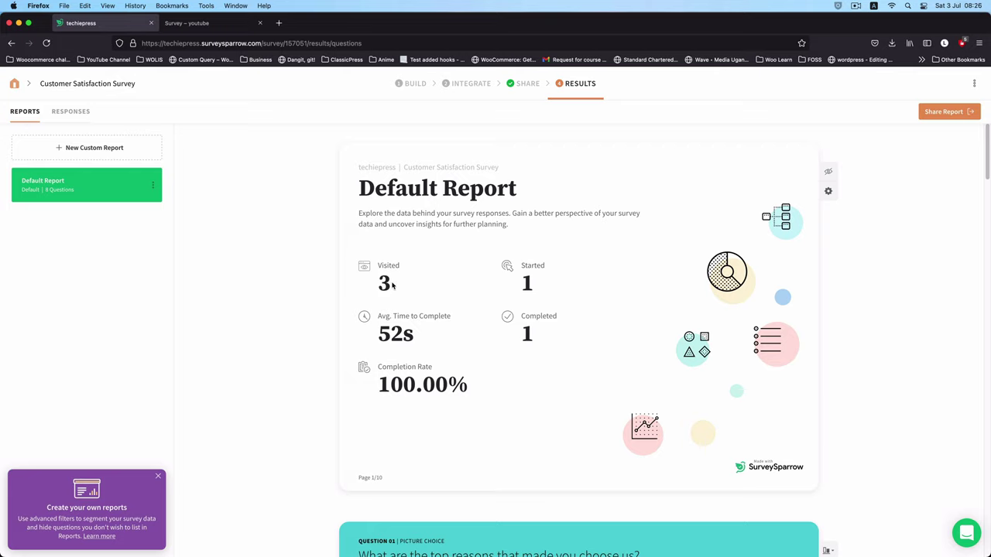
Highlight the report's Visited 3, Started 1 and Completed 1 counts.
drag(393, 282, 377, 287)
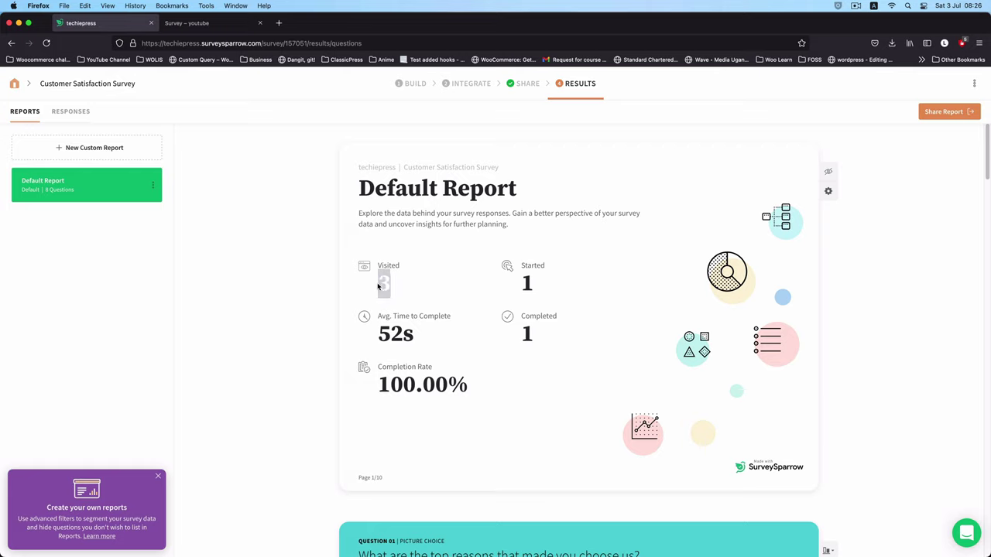
click(455, 283)
drag(536, 284, 514, 287)
click(586, 291)
drag(547, 337, 518, 337)
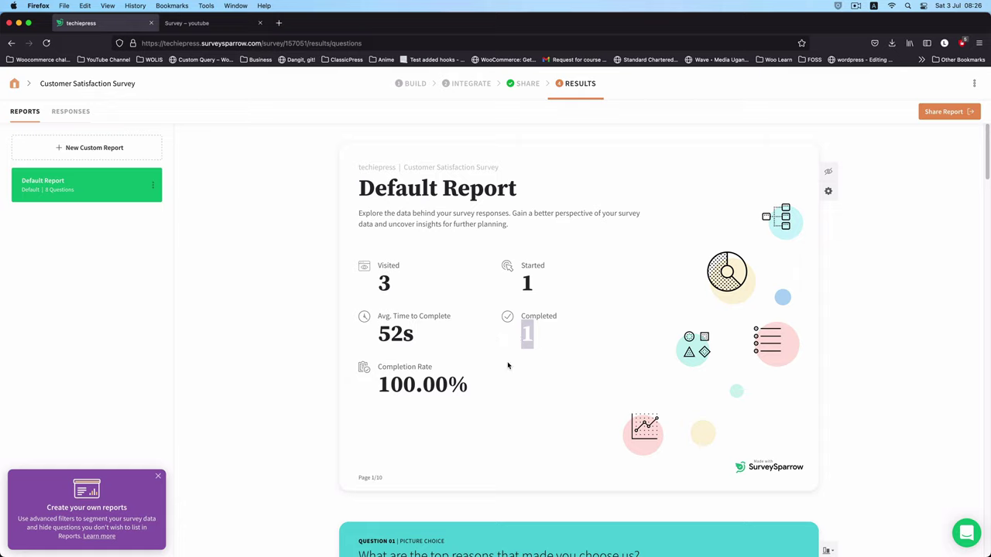
Dismiss the Create your own reports tip and scroll to Question 01's Ease of use result.
click(159, 476)
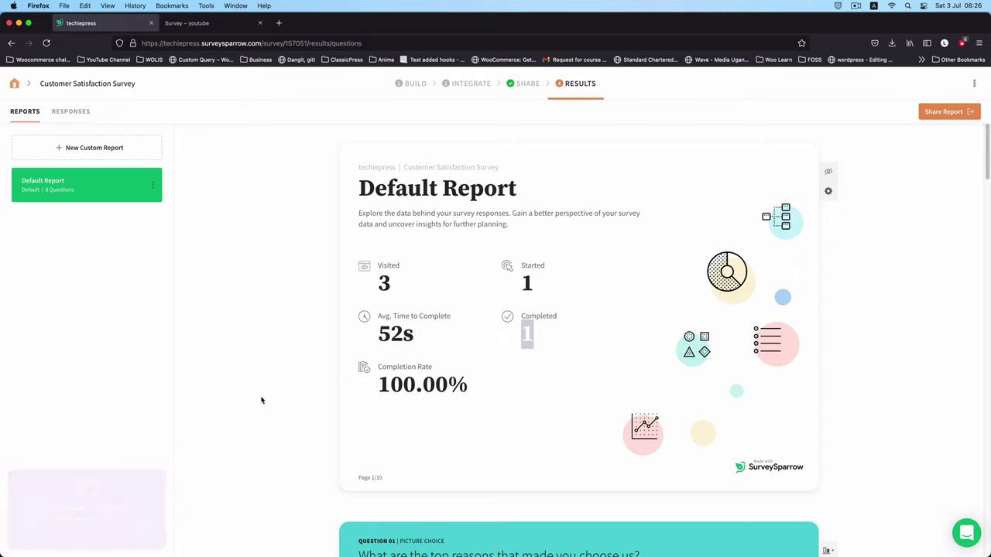
scroll(395, 355, down, 5)
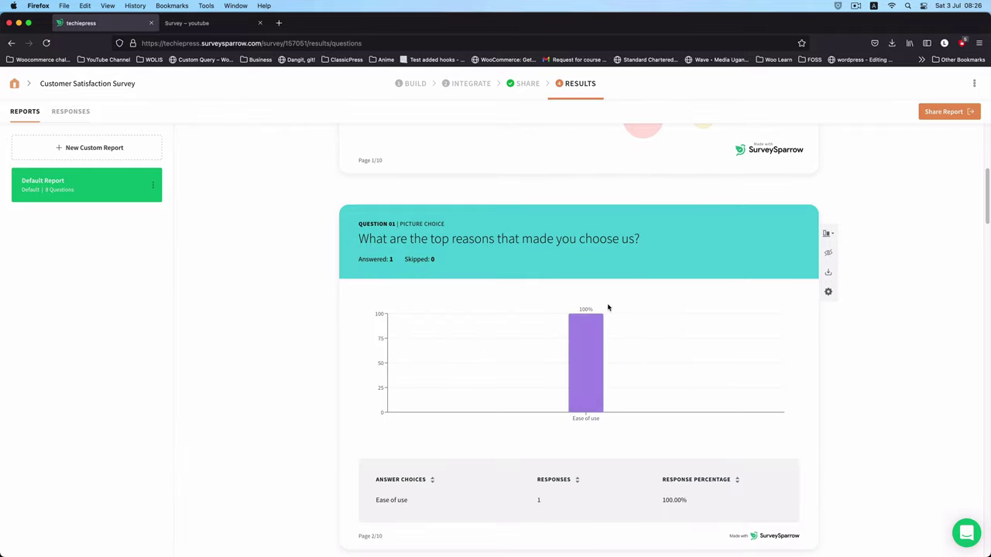
scroll(542, 374, down, 4)
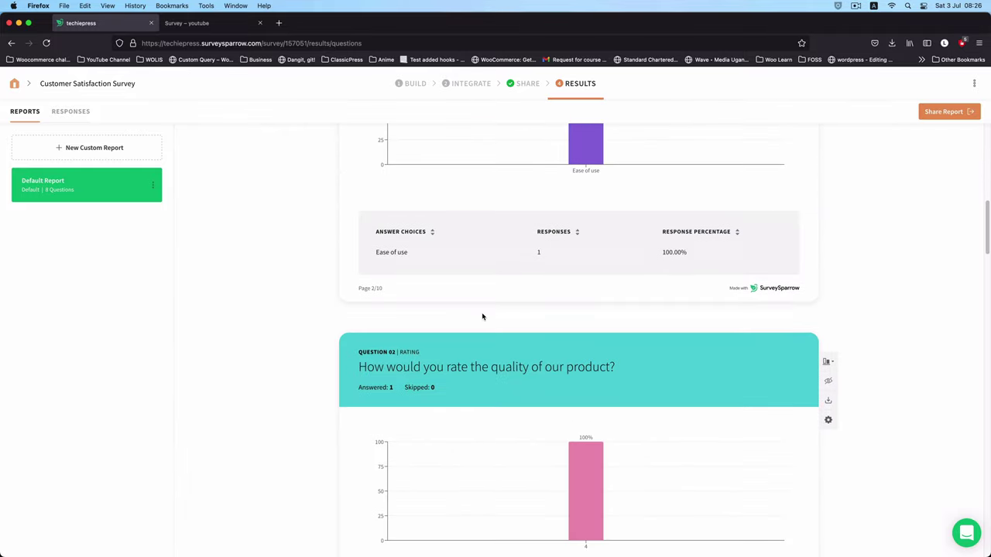
scroll(538, 343, down, 4)
scroll(537, 341, down, 12)
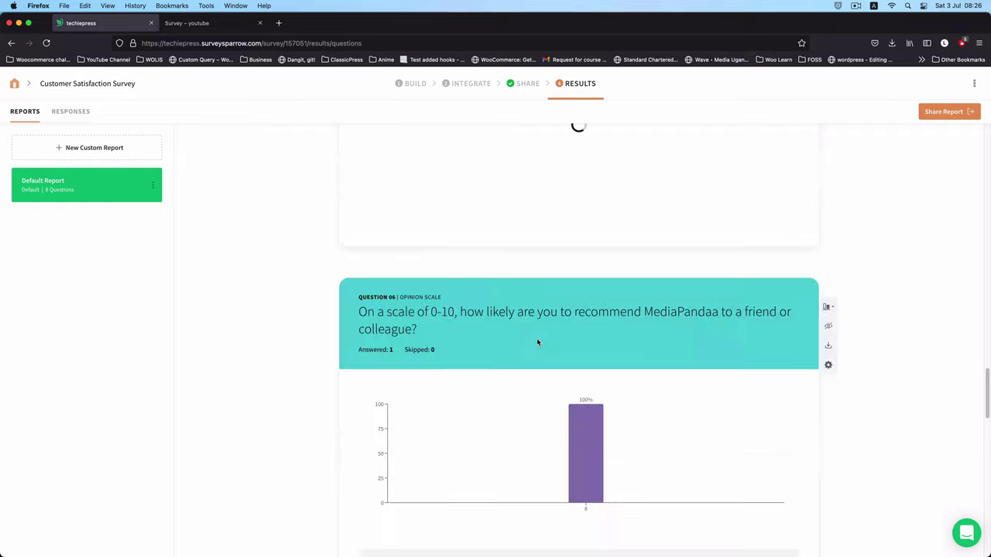
scroll(536, 350, up, 15)
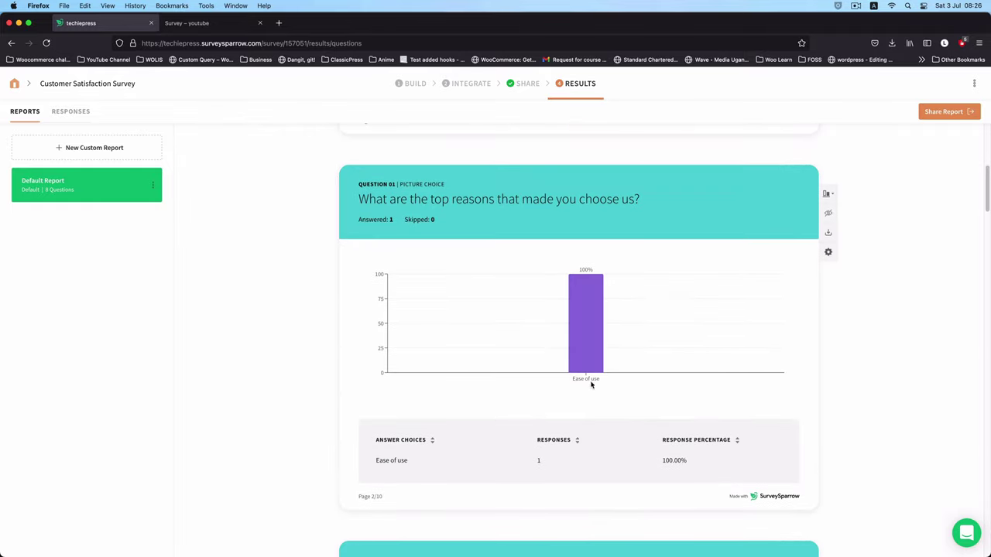
Select the site domain in the page address and dismiss the address suggestions.
drag(201, 44, 266, 44)
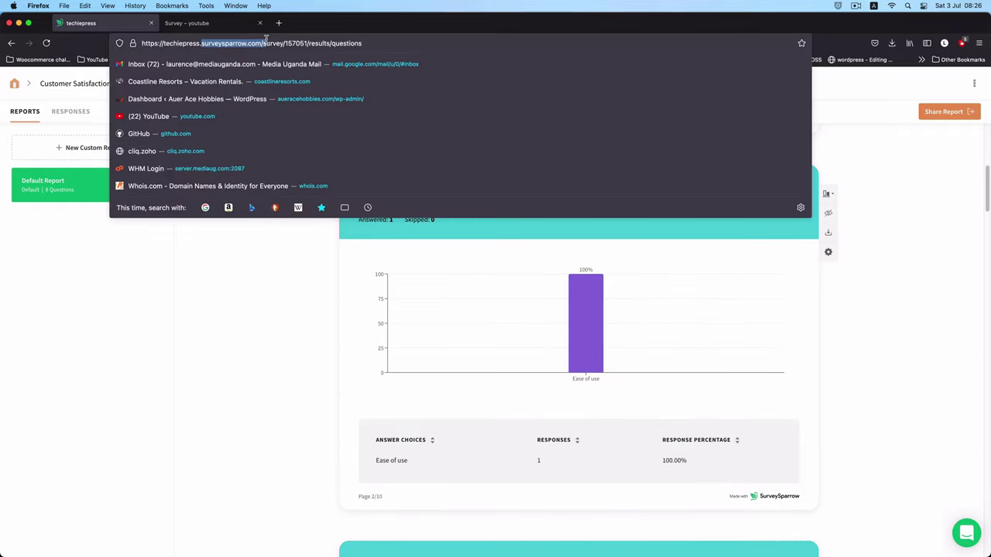
click(297, 259)
scroll(518, 258, up, 5)
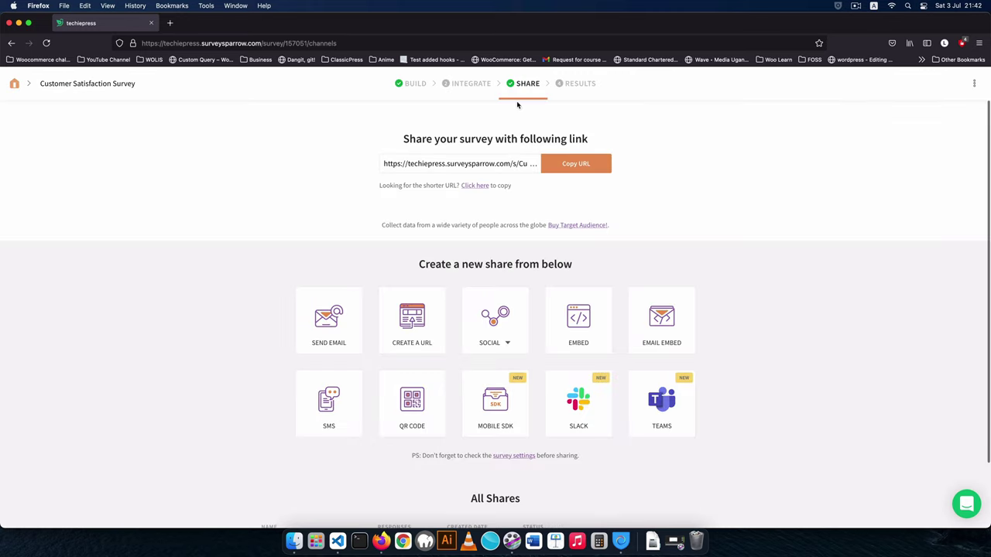
Reopen the results reports and check the Visited 6, Started 2 and Completed 1 counts.
click(579, 85)
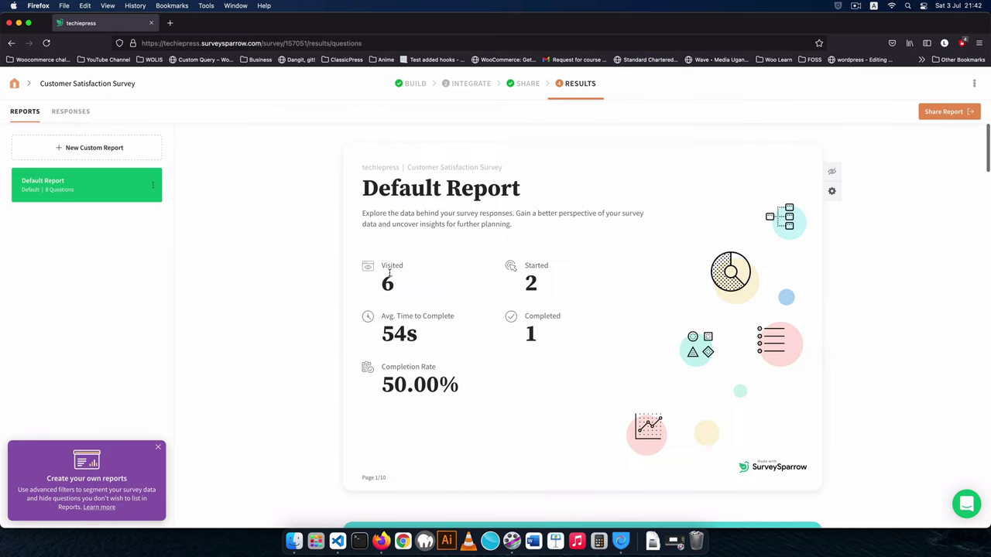
drag(389, 273, 401, 285)
click(455, 287)
drag(544, 287, 524, 269)
click(583, 330)
drag(540, 337, 515, 339)
click(619, 335)
Scroll the Default Report down to the Question 01 chart.
scroll(525, 391, down, 10)
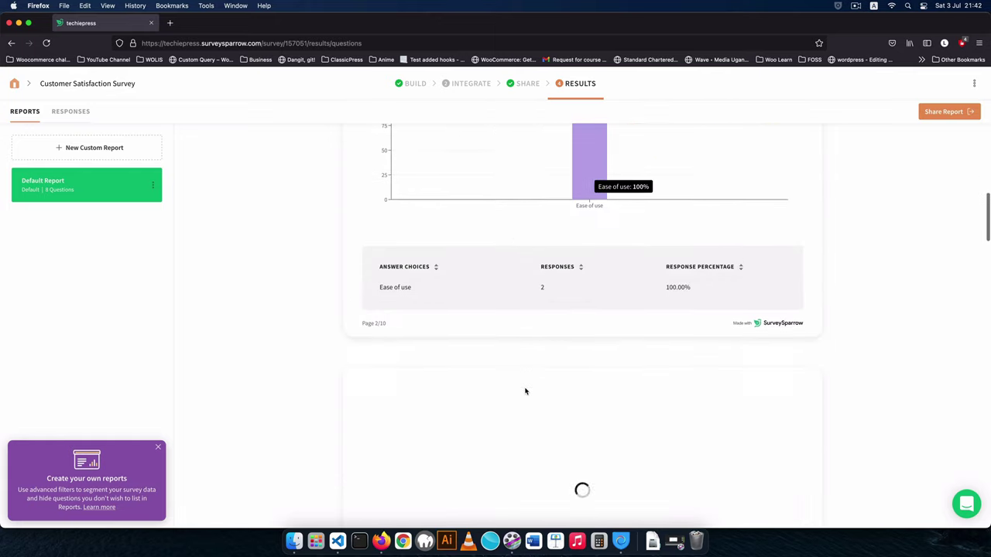
scroll(546, 268, up, 4)
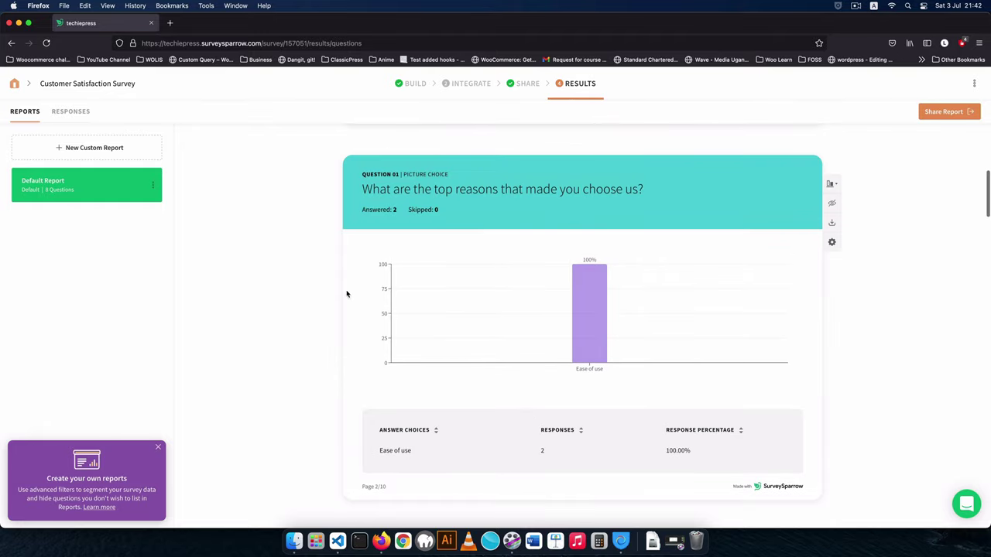
mouse_move(593, 306)
scroll(482, 385, down, 4)
scroll(483, 385, down, 5)
Open the Default Report's Share Report export options.
click(962, 112)
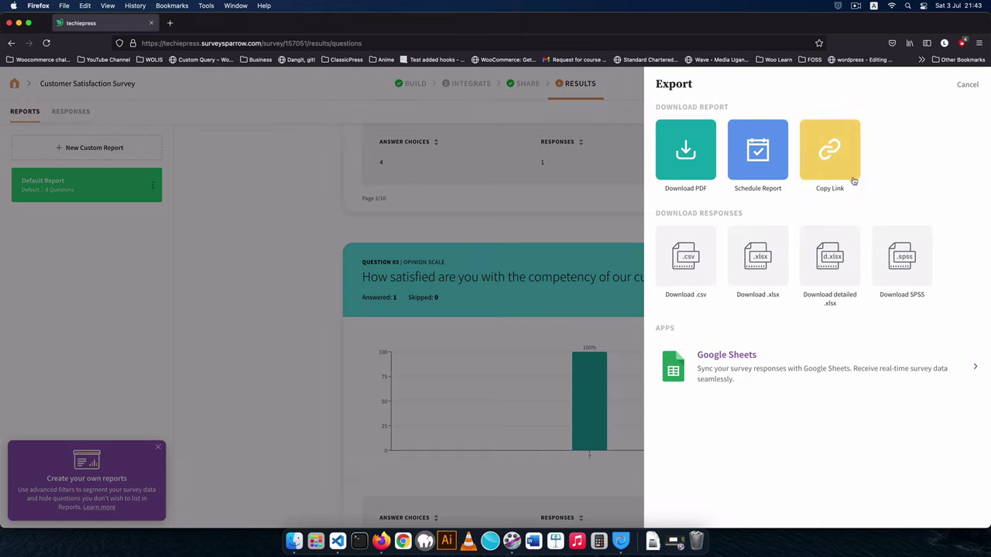